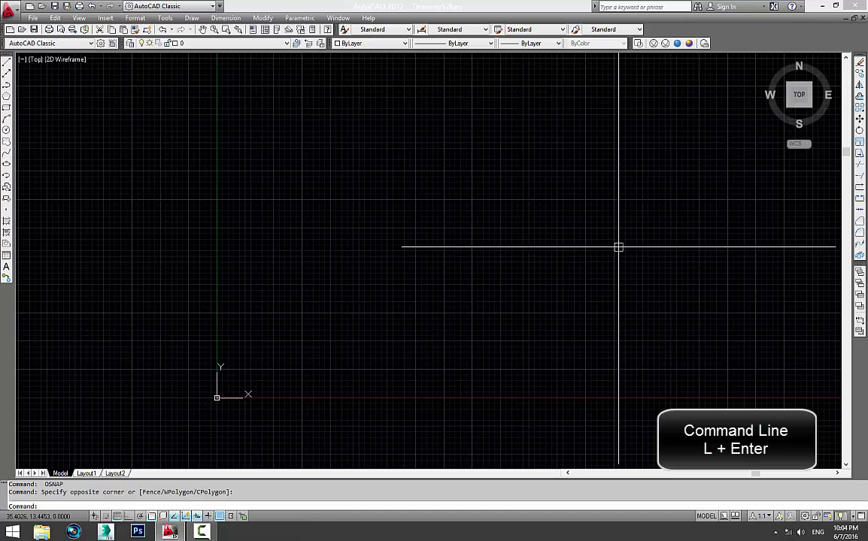
Step: Start a line at a first point, then cancel it
text(L)
key(Return)
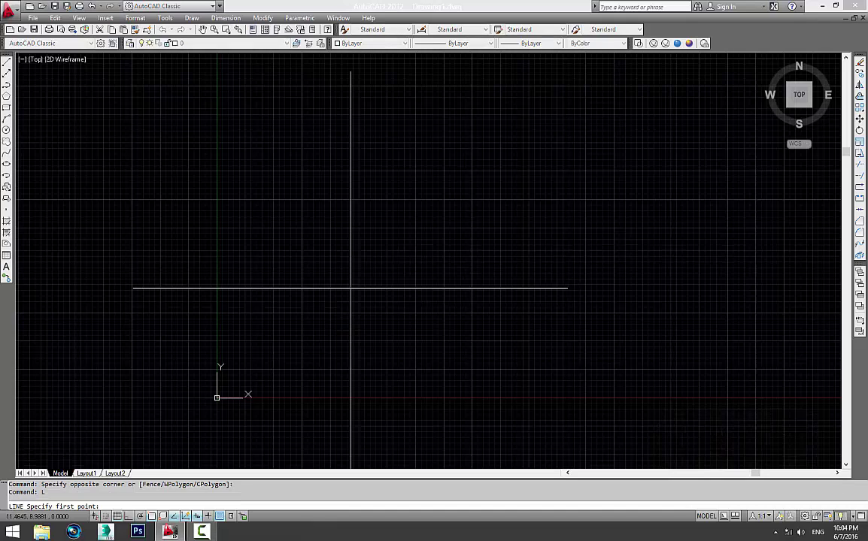
click(307, 309)
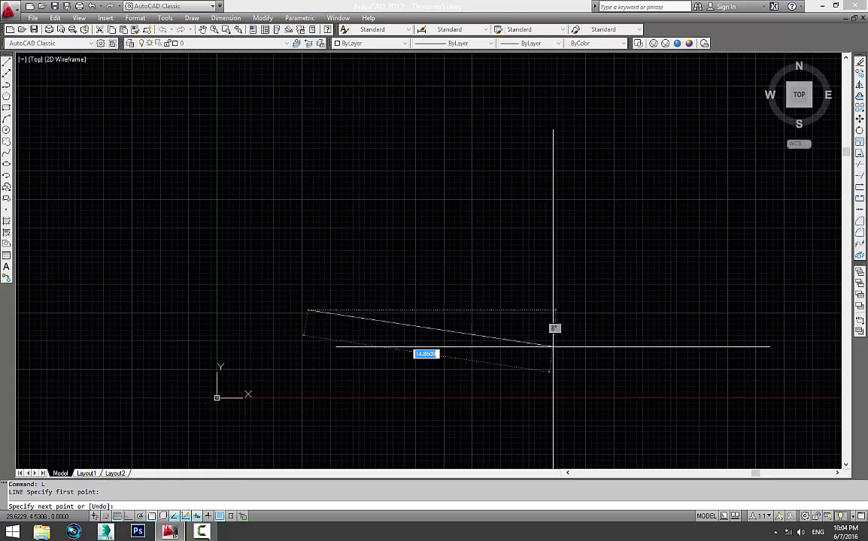
key(Escape)
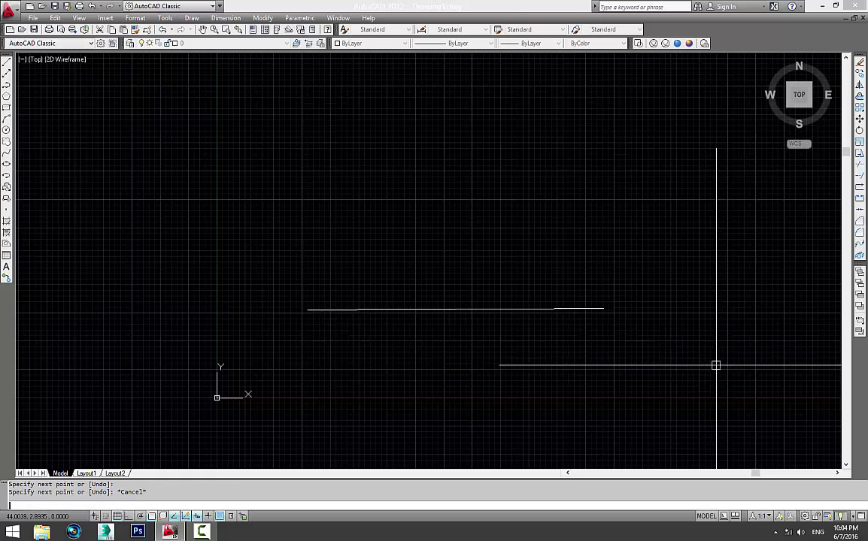
Step: Window-select the stray line and erase it
click(572, 353)
click(544, 286)
scroll(384, 298, up, 3)
scroll(347, 316, down, 3)
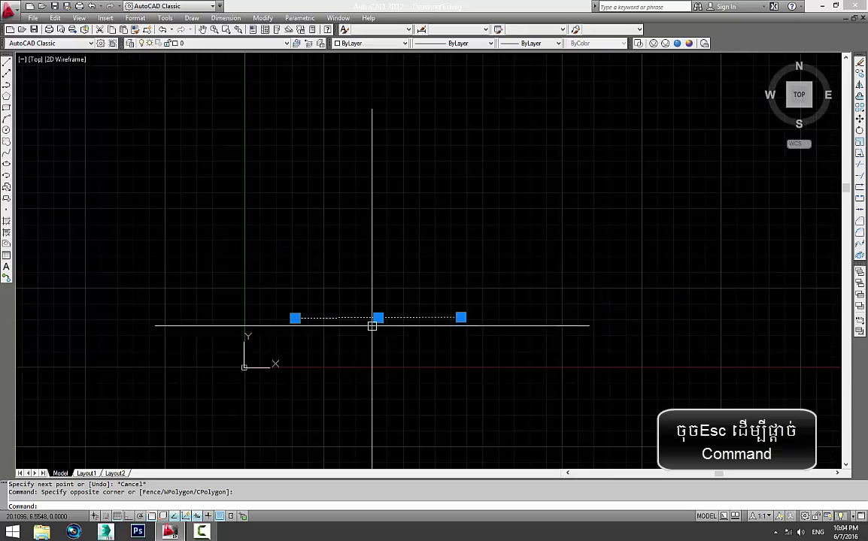
scroll(374, 324, up, 3)
scroll(368, 313, up, 2)
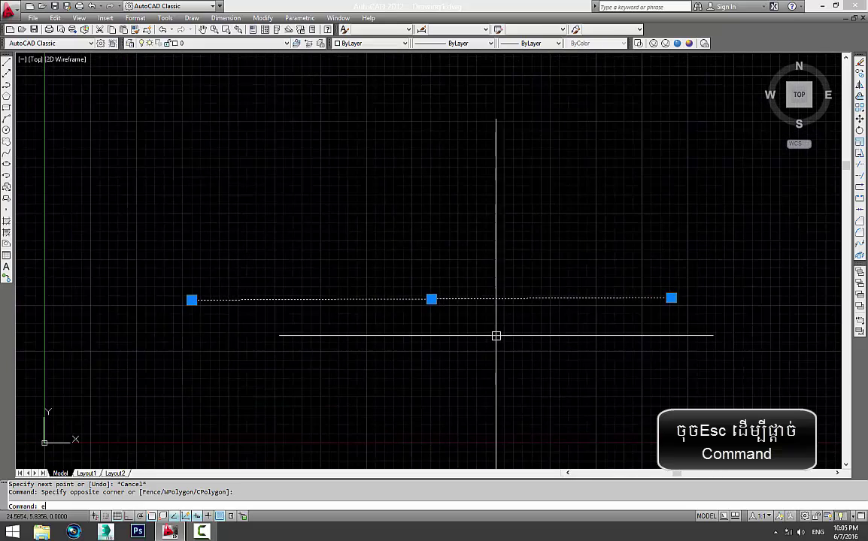
key(e)
key(Return)
key(Escape)
scroll(439, 296, down, 1)
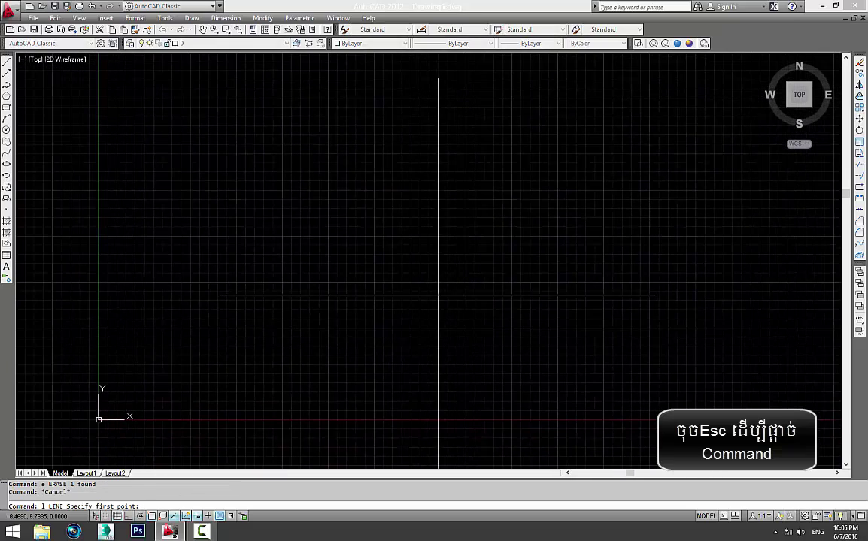
key(Escape)
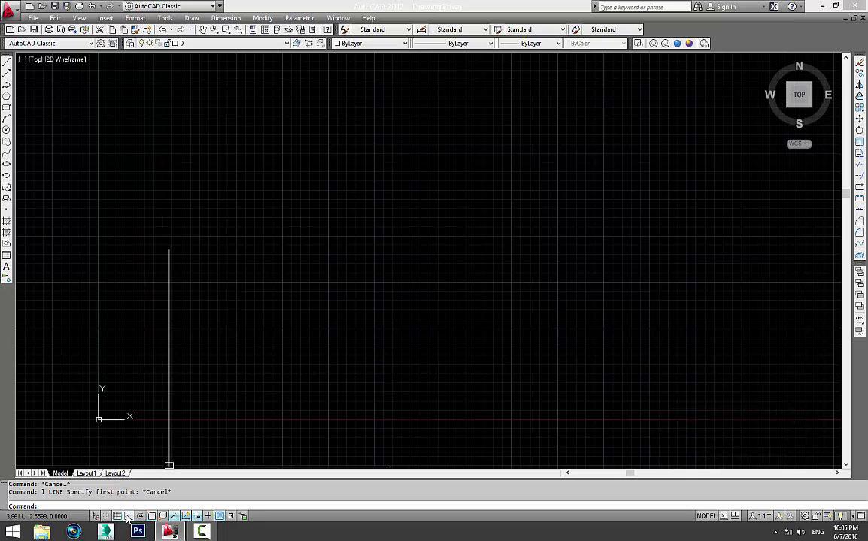
Step: Turn Ortho on and draw a horizontal line 1000 units long
click(129, 517)
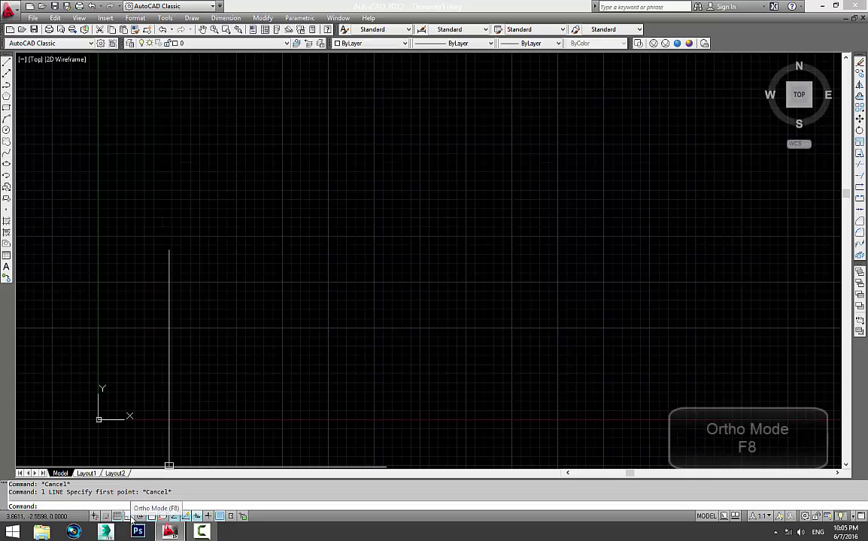
click(129, 517)
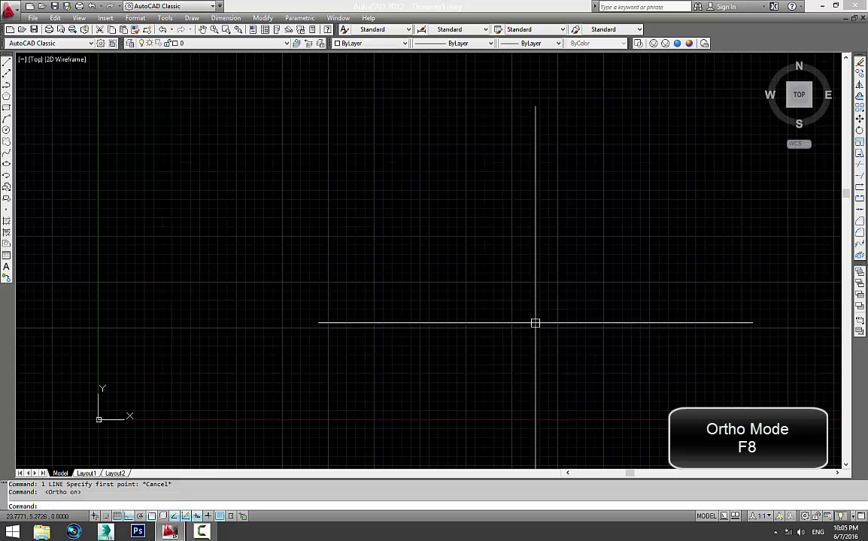
text(L)
key(Return)
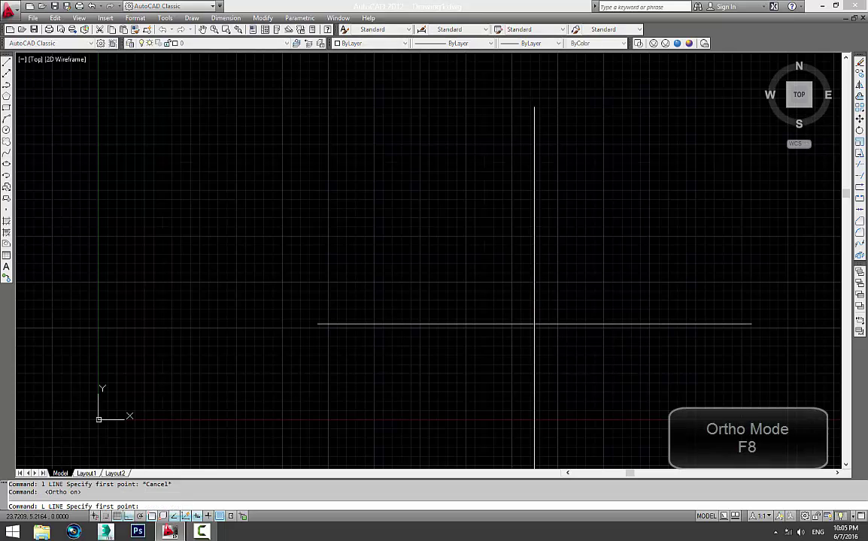
click(182, 318)
text(1000)
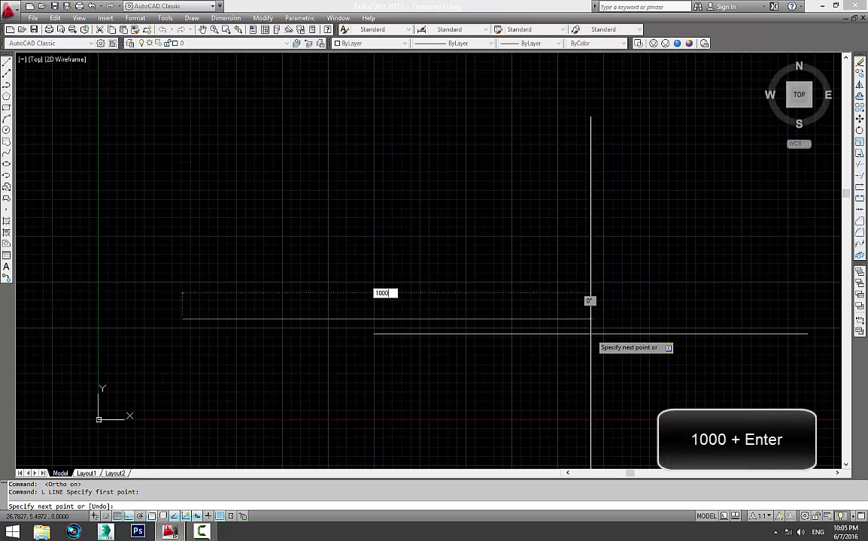
key(Return)
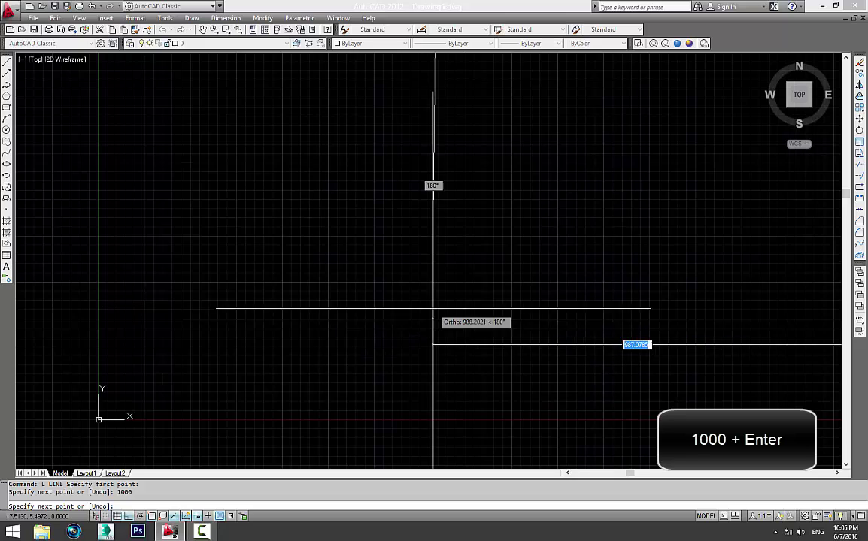
key(Return)
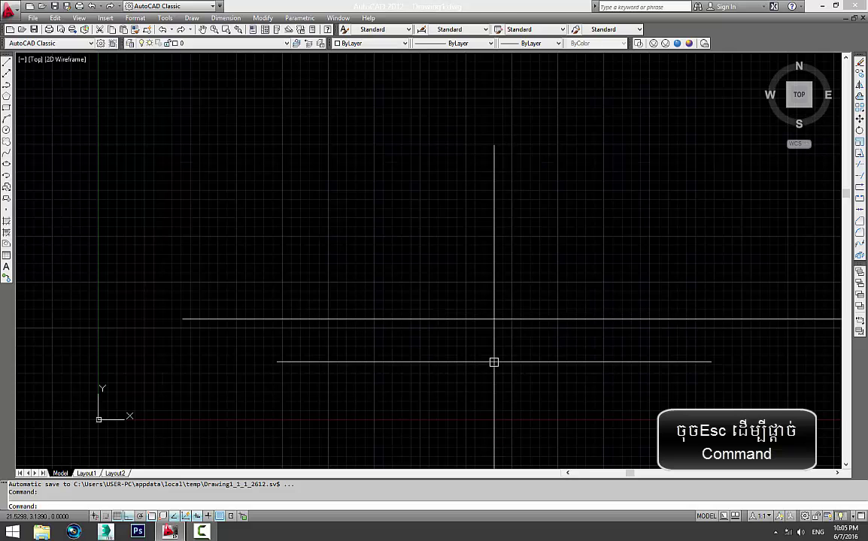
Step: Pan the view, then zoom to the drawing's extents with Z, E
mouse_move(491, 362)
middle_down()
mouse_move(585, 364)
mouse_move(594, 332)
mouse_move(495, 333)
middle_up()
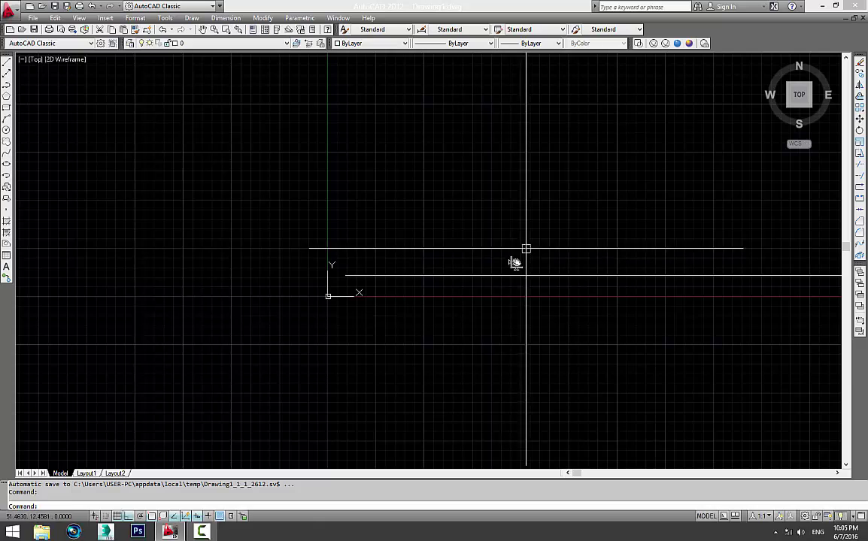
mouse_move(515, 252)
middle_down()
mouse_move(476, 331)
mouse_move(478, 295)
mouse_move(469, 324)
middle_up()
mouse_move(610, 258)
middle_down()
mouse_move(564, 296)
mouse_move(535, 343)
middle_up()
scroll(568, 294, down, 1)
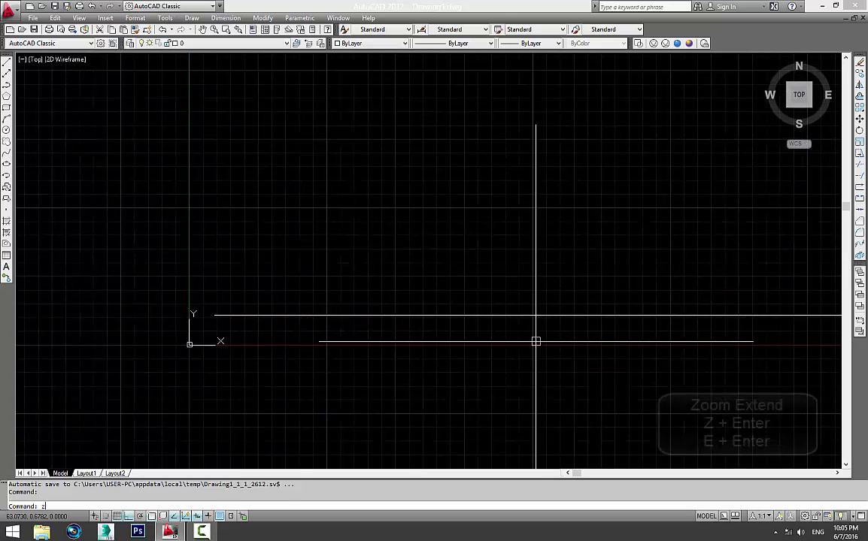
text(z)
key(Return)
text(e)
key(Return)
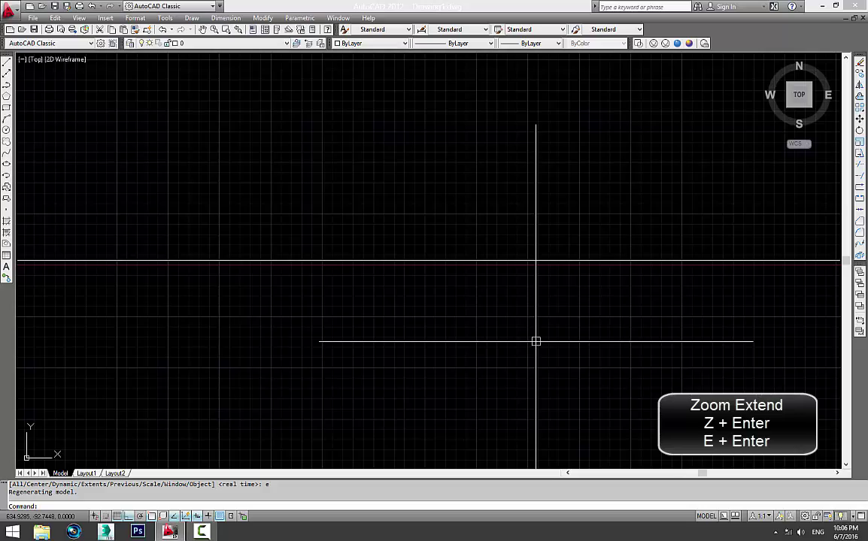
Step: Pan along the 1000-unit line and zoom extents again with the mouse wheel
scroll(536, 343, down, 2)
scroll(380, 359, down, 1)
scroll(391, 354, up, 1)
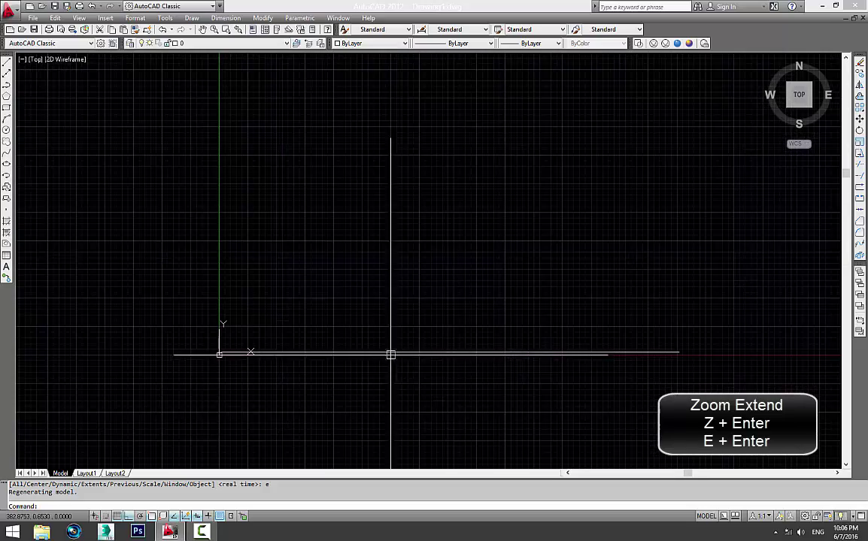
middle_drag(390, 354, 329, 335)
scroll(451, 338, up, 1)
mouse_move(467, 341)
middle_down()
mouse_move(400, 371)
mouse_move(424, 358)
middle_up()
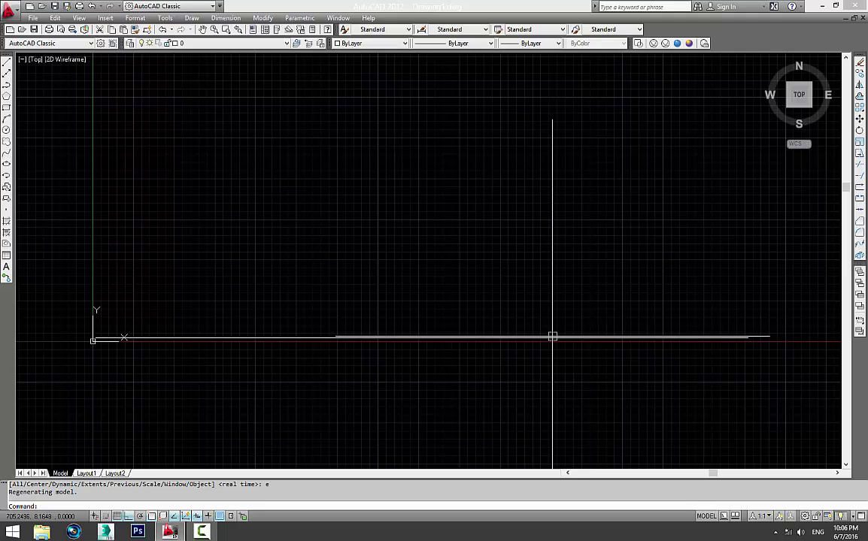
drag(552, 338, 493, 280)
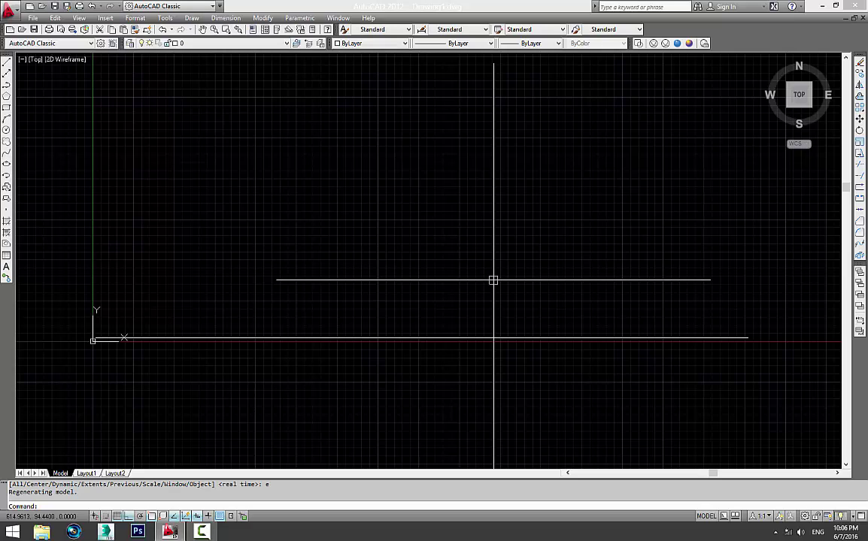
scroll(494, 280, up, 2)
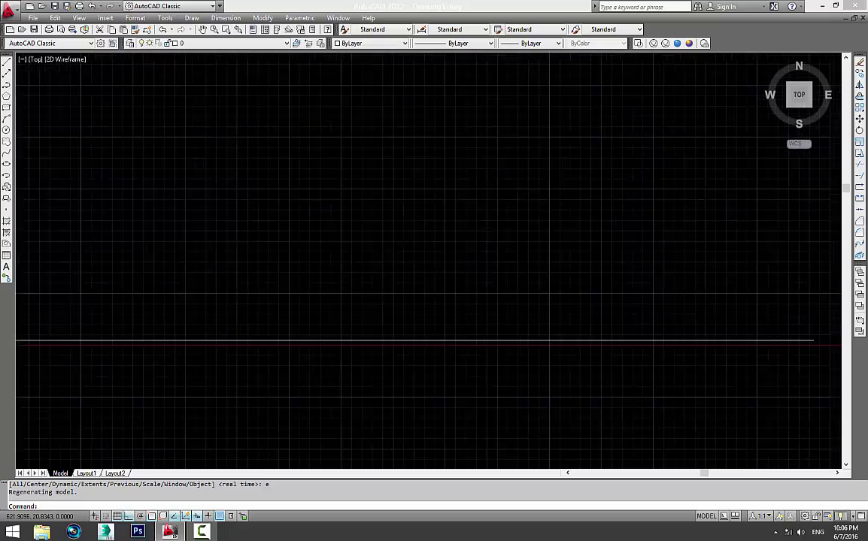
scroll(494, 280, down, 2)
middle_drag(494, 280, 496, 328)
middle_click(498, 324)
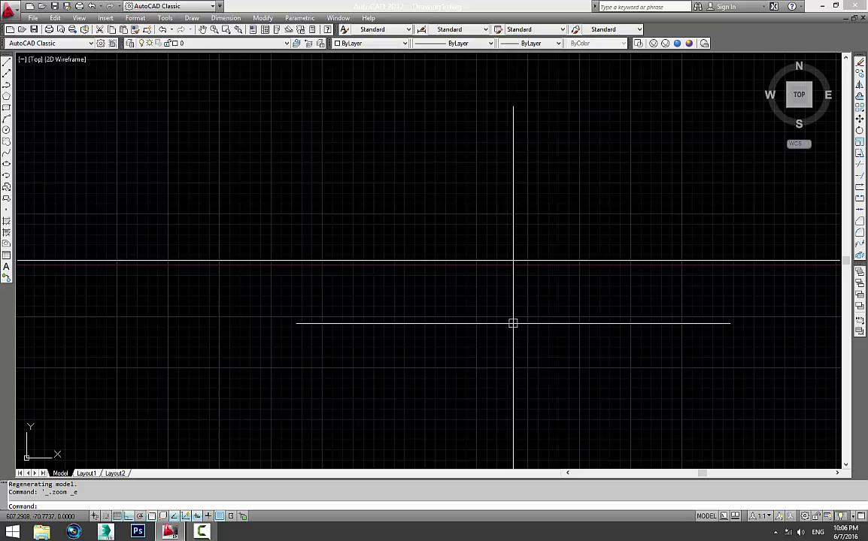
Step: Select the 1000-unit line and erase it
mouse_move(513, 323)
middle_down()
mouse_move(360, 277)
mouse_move(379, 364)
mouse_move(420, 312)
mouse_move(249, 379)
mouse_move(373, 344)
middle_up()
click(405, 317)
scroll(374, 345, up, 2)
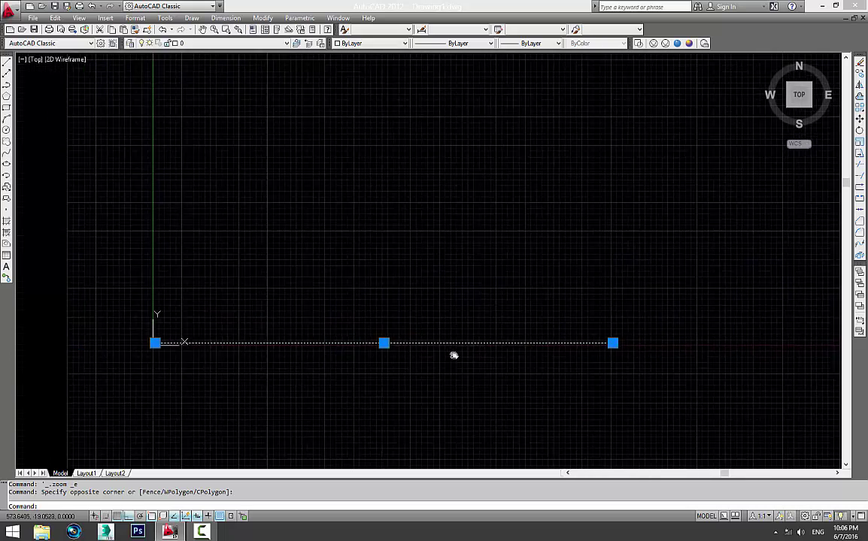
scroll(316, 343, up, 2)
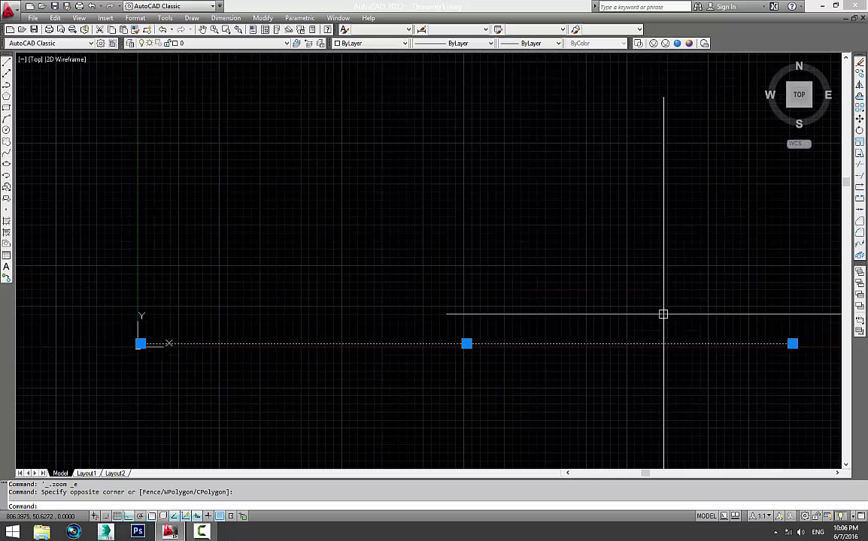
text(e)
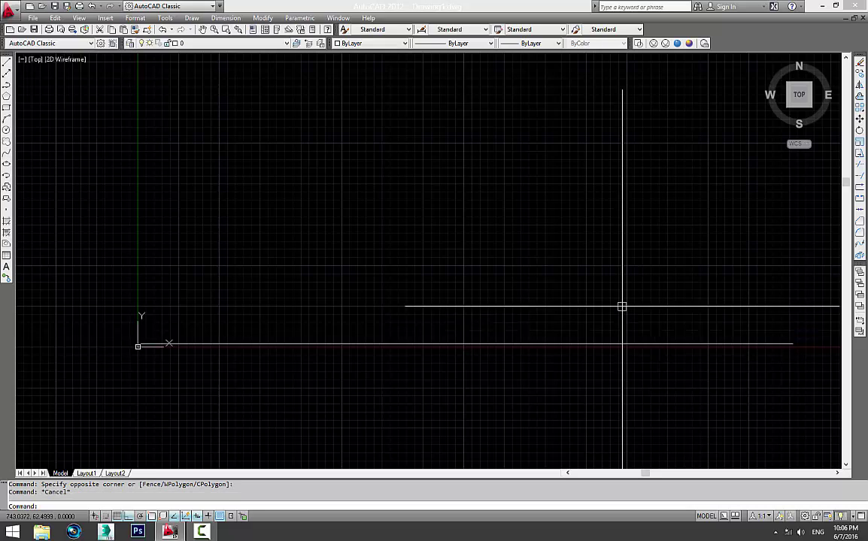
key(Return)
key(Escape)
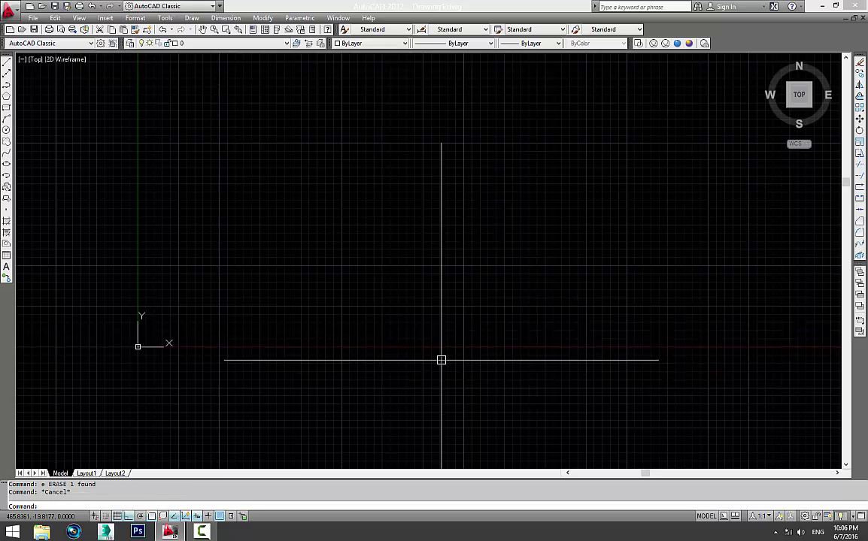
Step: Draw a horizontal 2000-unit line starting at the origin 0,0 with Ortho on
text(l)
key(Return)
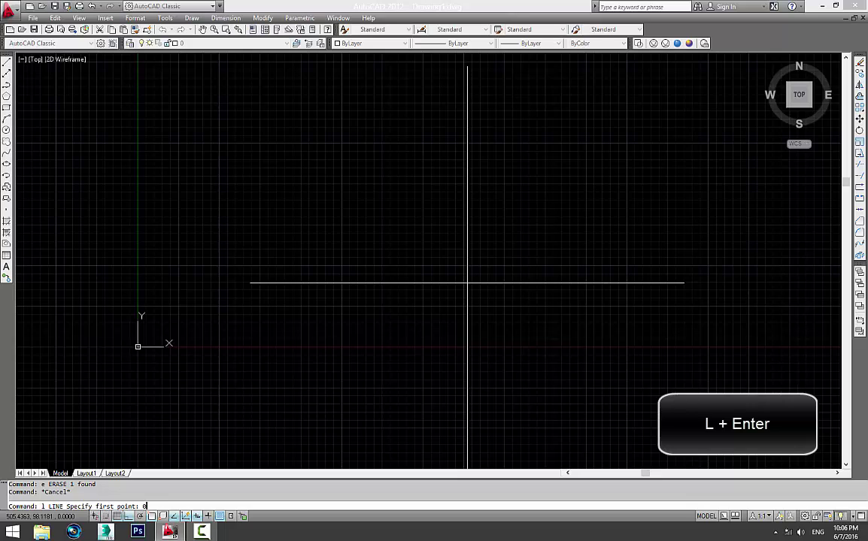
text(,0)
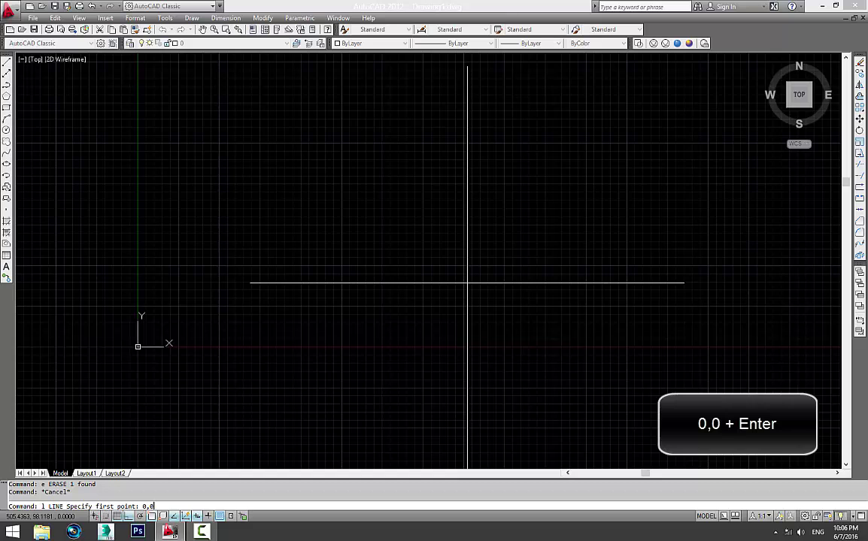
key(Return)
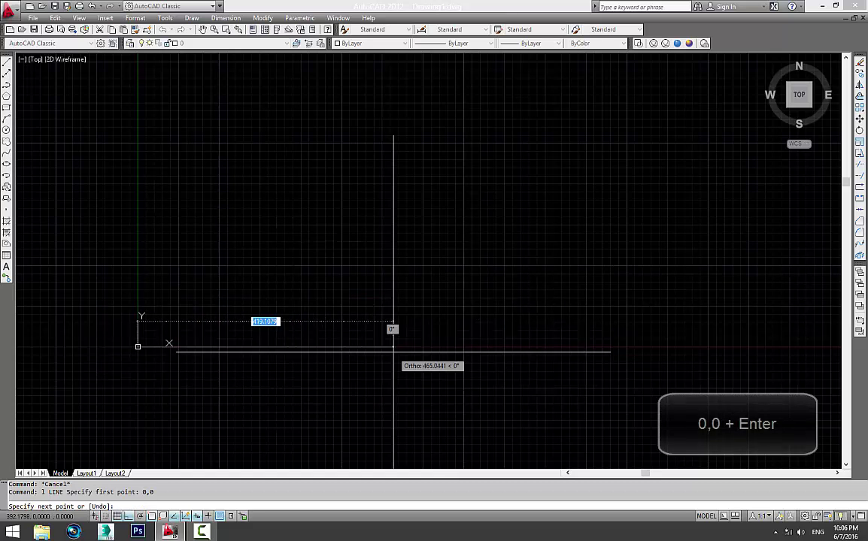
key(F8)
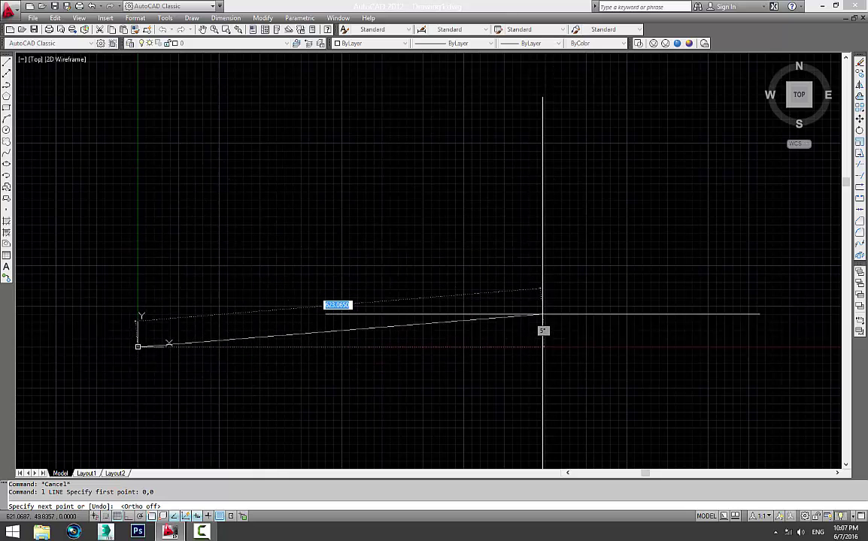
key(F8)
text(2000)
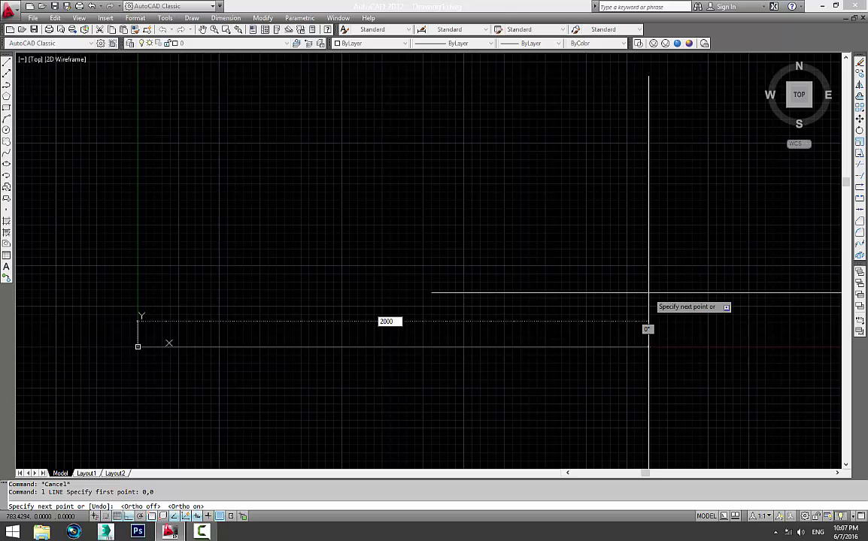
key(Return)
key(Escape)
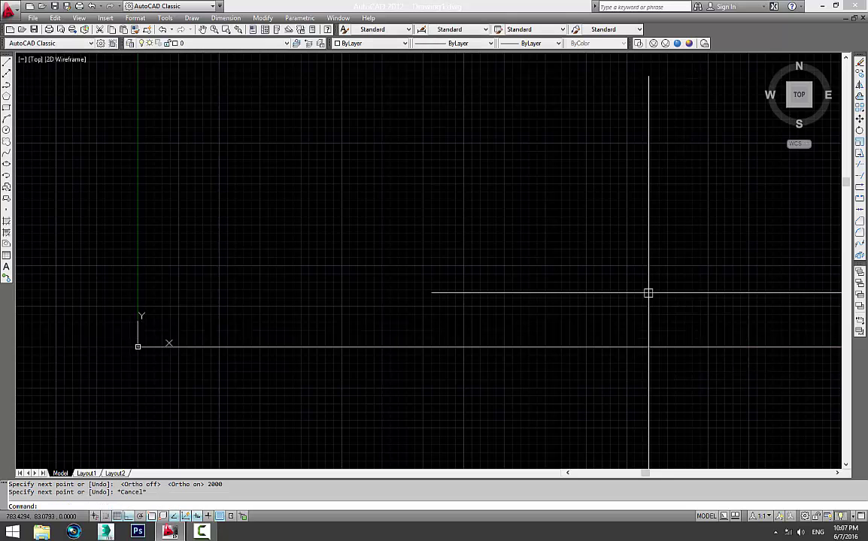
middle_click(502, 338)
middle_click(502, 338)
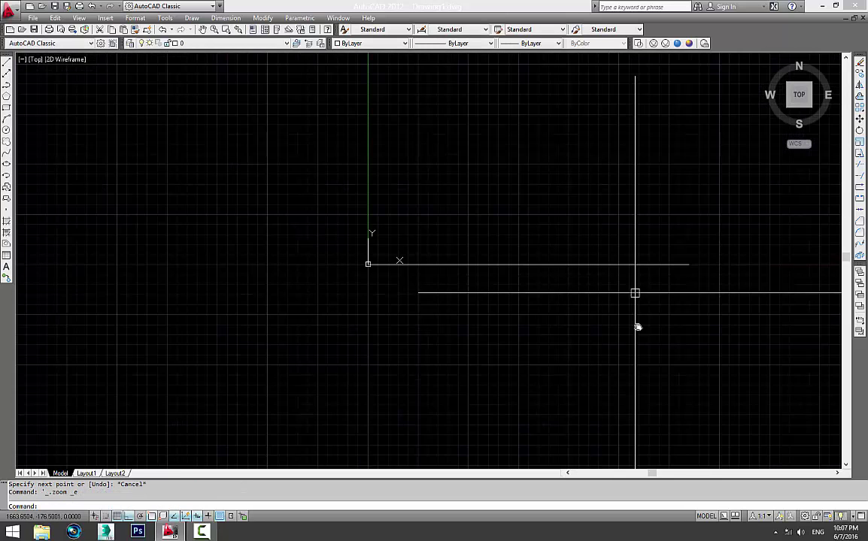
mouse_move(560, 347)
middle_down()
mouse_move(521, 378)
mouse_move(415, 317)
middle_up()
drag(410, 389, 351, 236)
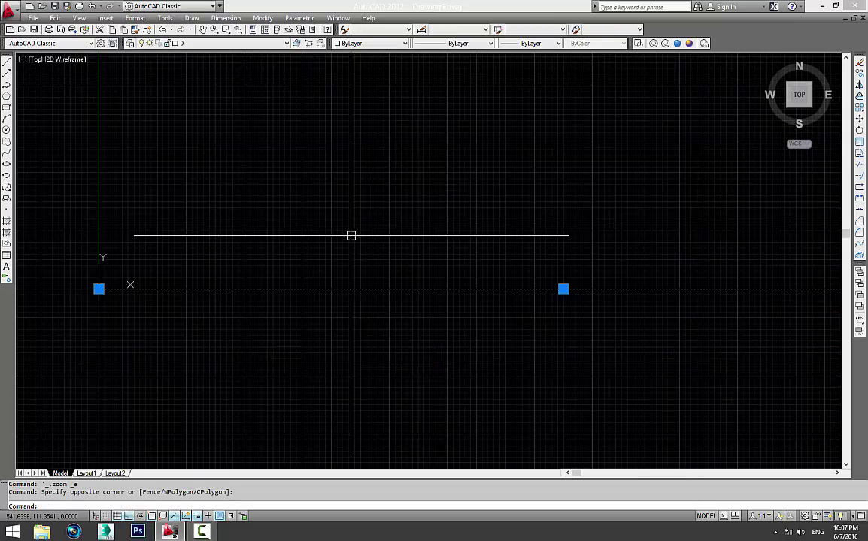
scroll(350, 236, down, 1)
mouse_move(337, 303)
middle_down()
mouse_move(441, 308)
mouse_move(432, 331)
middle_up()
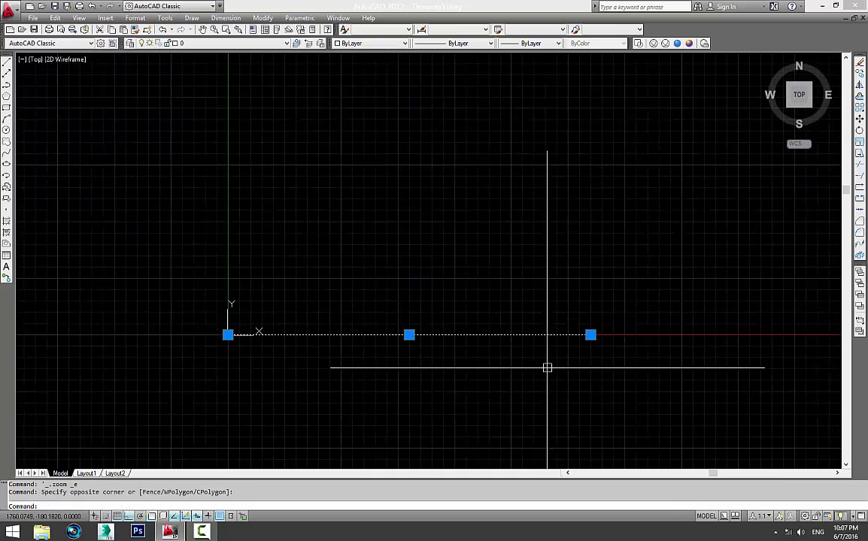
key(Escape)
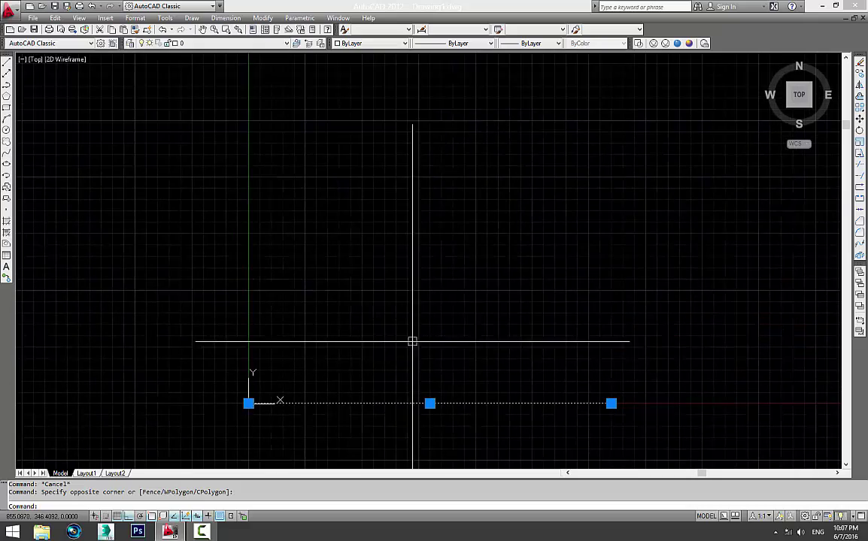
mouse_move(381, 272)
middle_down()
mouse_move(488, 316)
mouse_move(378, 339)
middle_up()
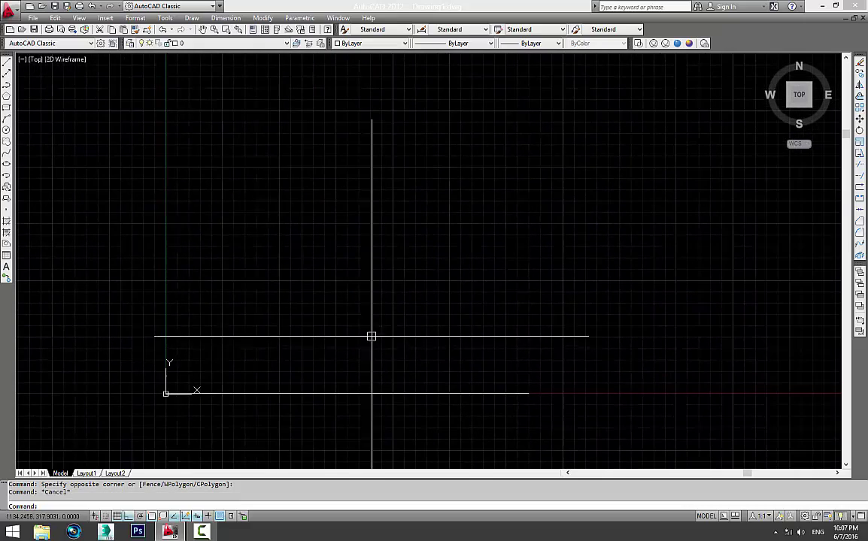
mouse_move(414, 257)
middle_down()
mouse_move(308, 328)
mouse_move(475, 290)
mouse_move(437, 343)
mouse_move(463, 343)
middle_up()
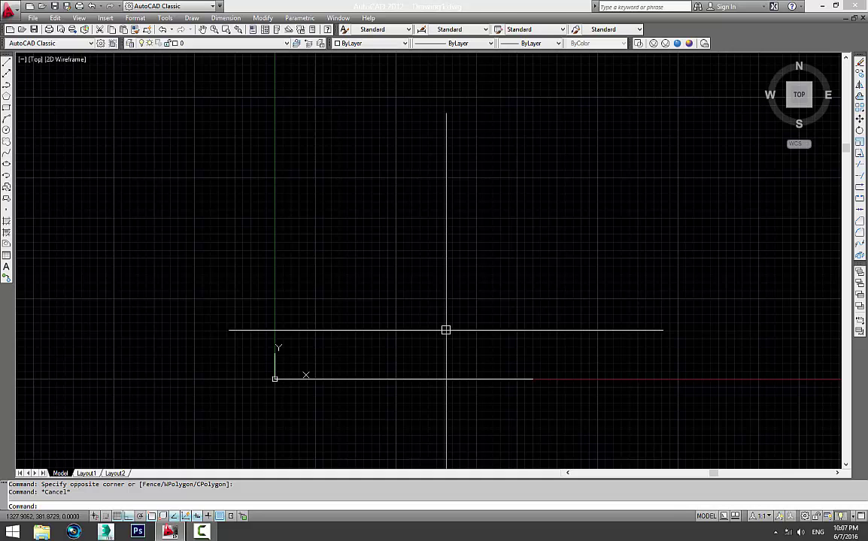
middle_drag(447, 329, 490, 333)
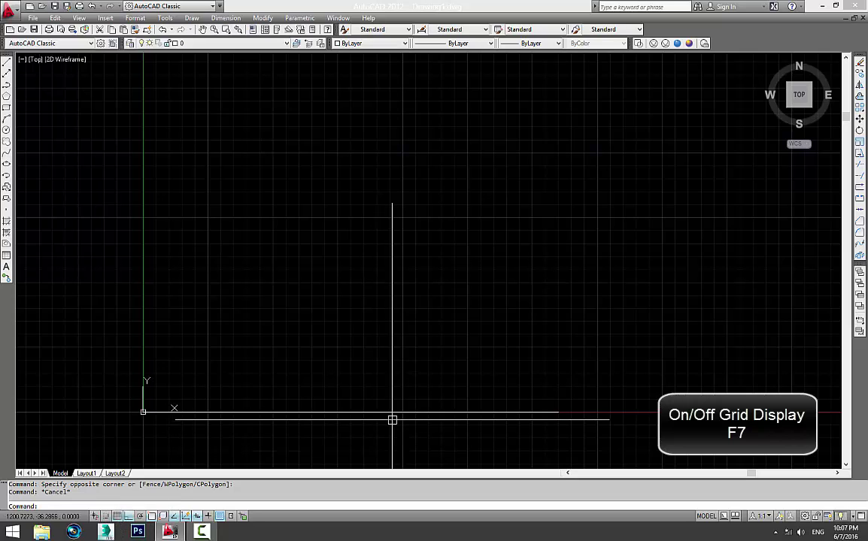
Step: Toggle the grid display off and on while panning around the 2000-unit line
key(F7)
key(F7)
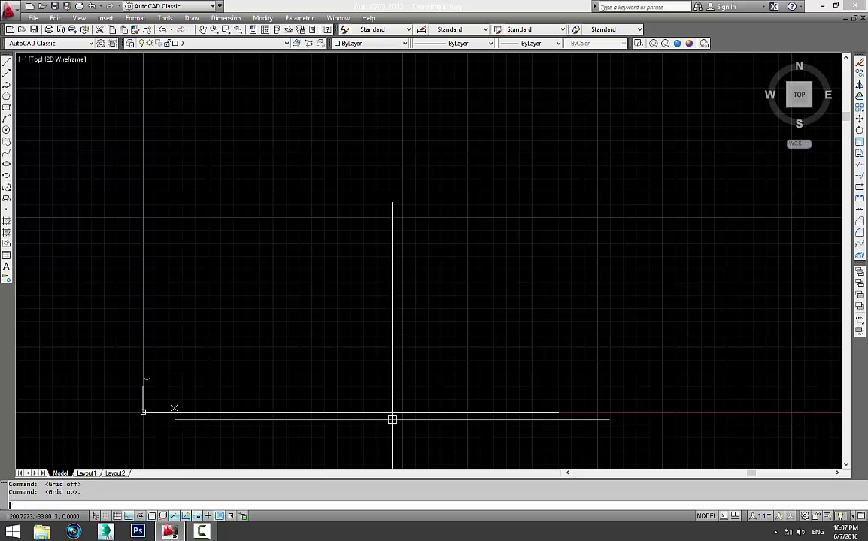
key(F7)
scroll(787, 353, down, 2)
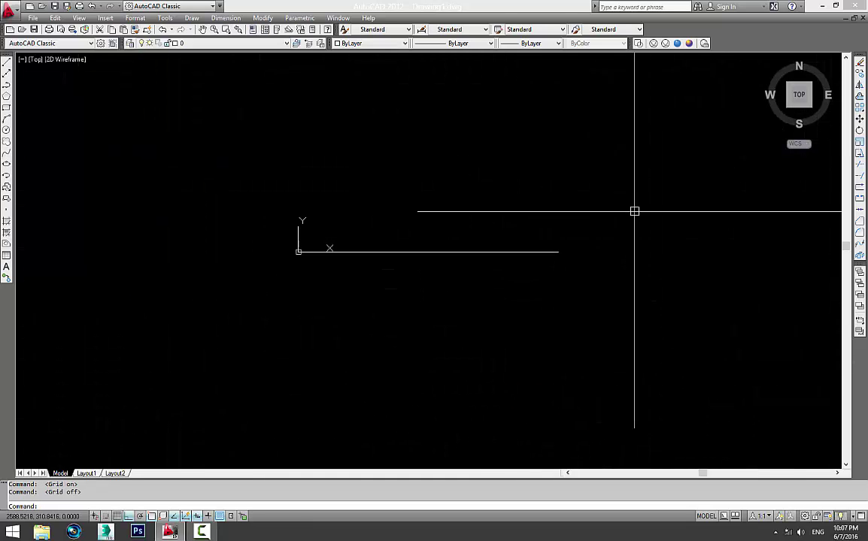
middle_drag(633, 209, 649, 350)
scroll(649, 350, up, 4)
scroll(545, 376, down, 2)
scroll(606, 360, down, 1)
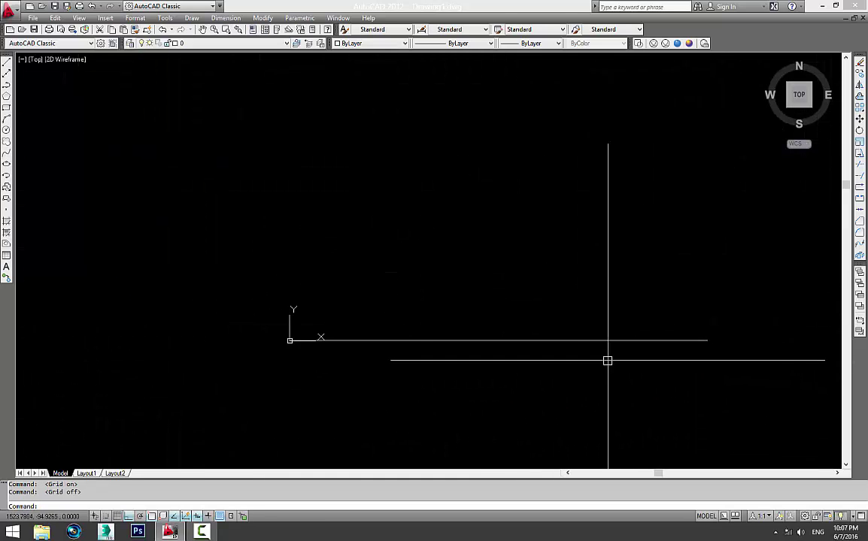
key(F7)
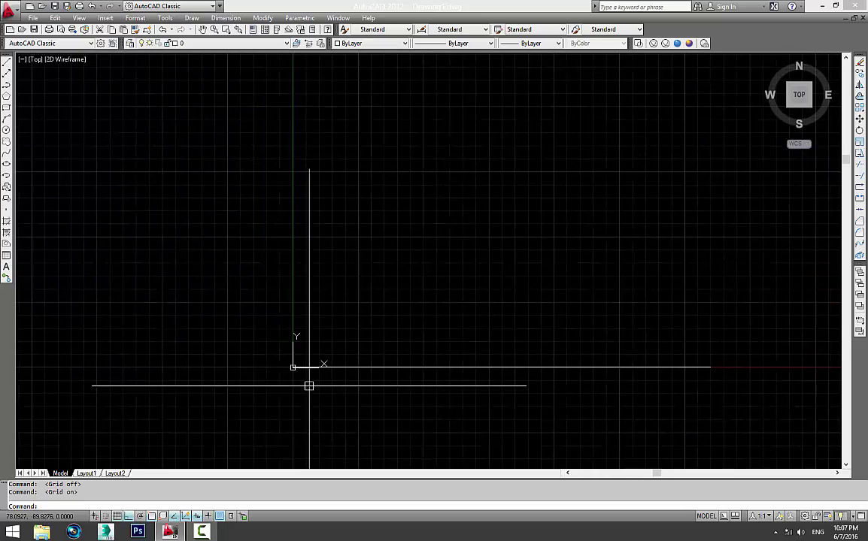
scroll(297, 380, up, 2)
scroll(285, 353, down, 4)
middle_drag(306, 362, 349, 359)
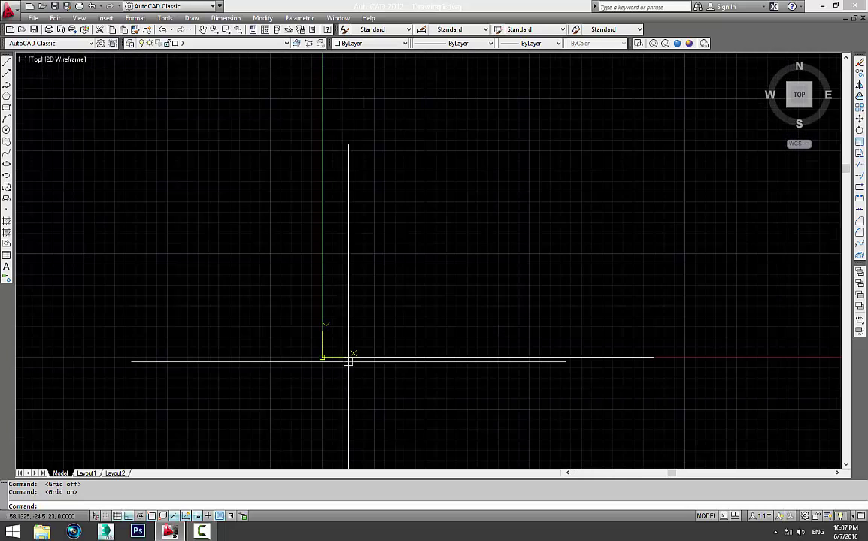
scroll(349, 360, up, 1)
Step: Turn the grid off and window-select the 2000-unit line
key(F7)
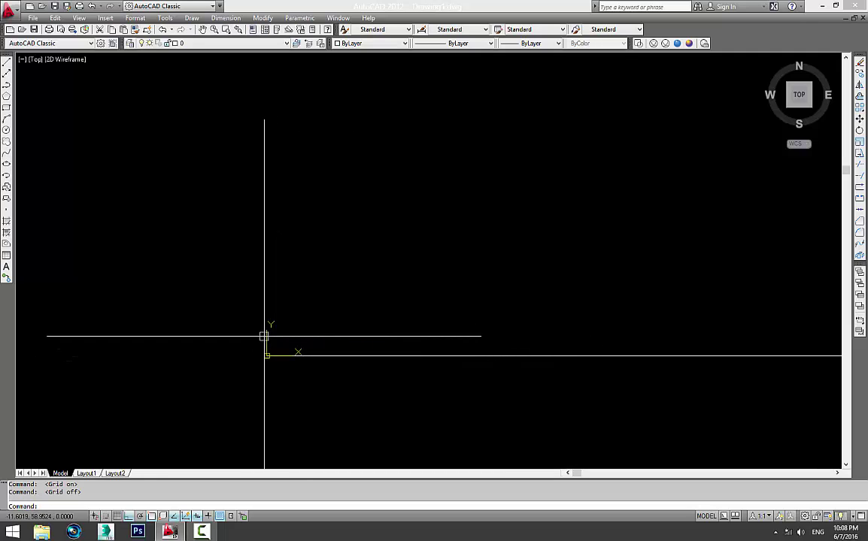
mouse_move(282, 358)
middle_down()
mouse_move(276, 381)
mouse_move(221, 412)
middle_up()
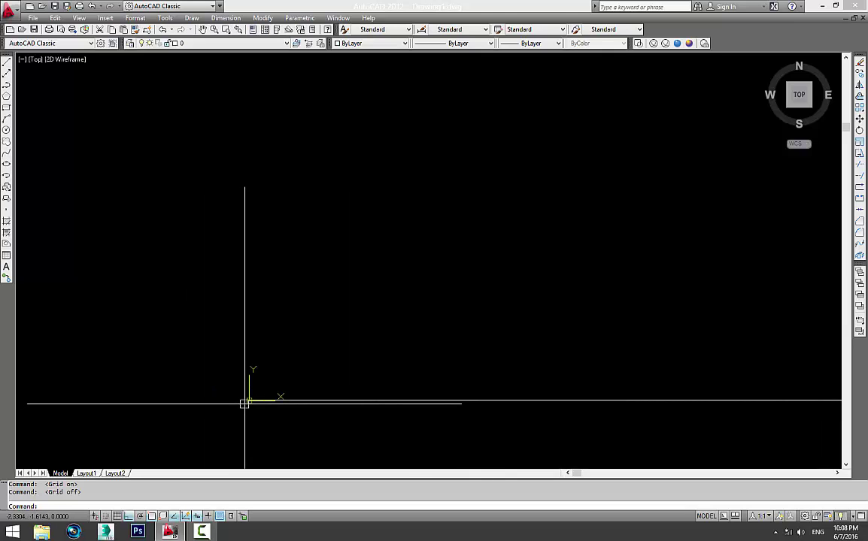
scroll(265, 403, down, 1)
scroll(302, 414, down, 1)
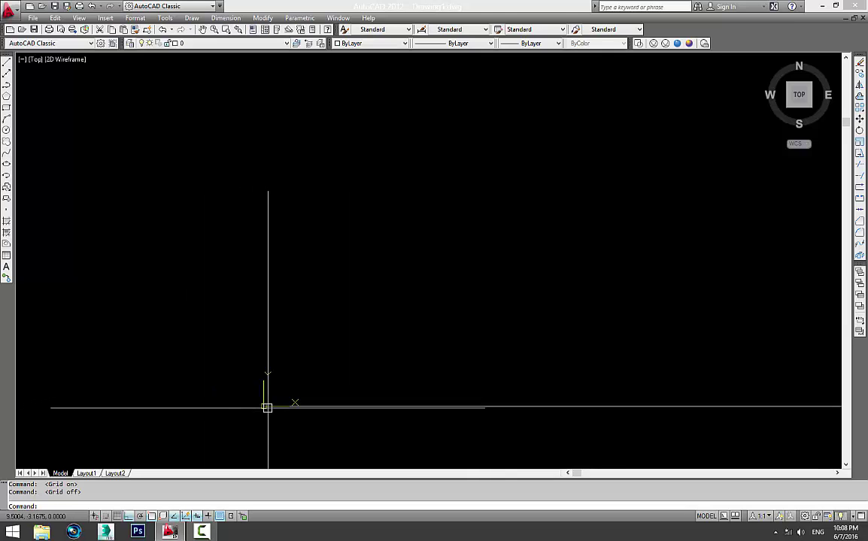
click(319, 423)
scroll(337, 399, down, 2)
click(375, 320)
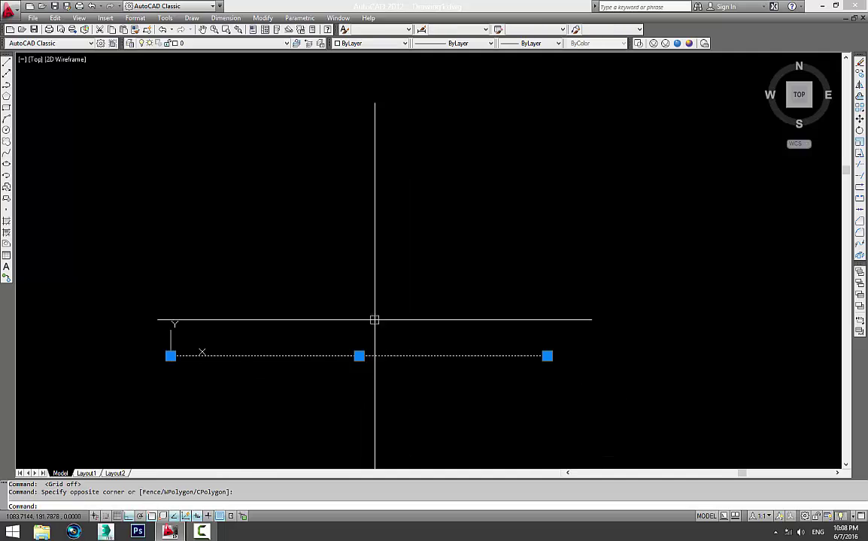
Step: Erase the selected 2000-unit line
text(e)
key(Return)
key(Escape)
middle_drag(367, 364, 333, 262)
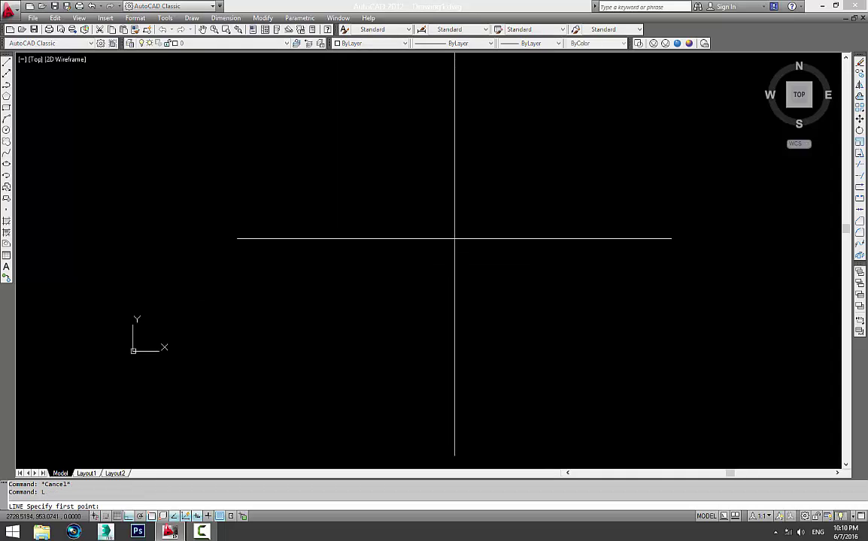
click(227, 258)
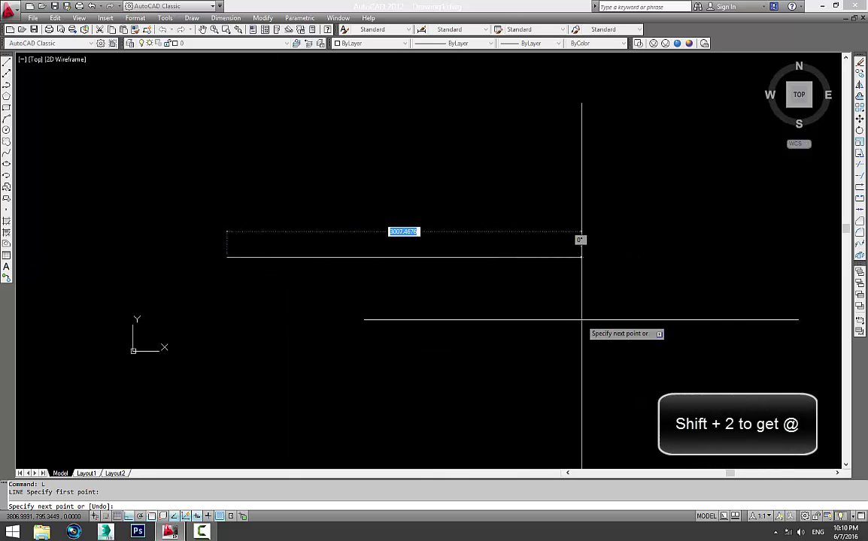
text(@2000<30)
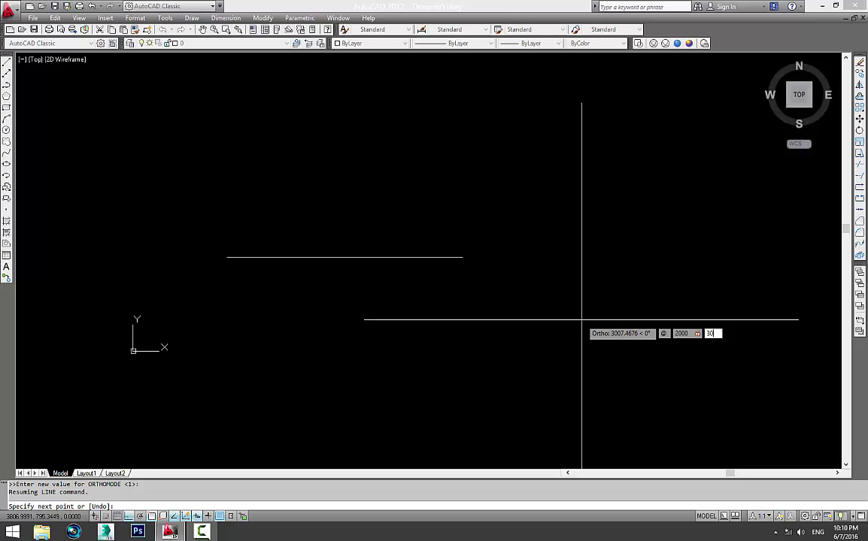
key(Return)
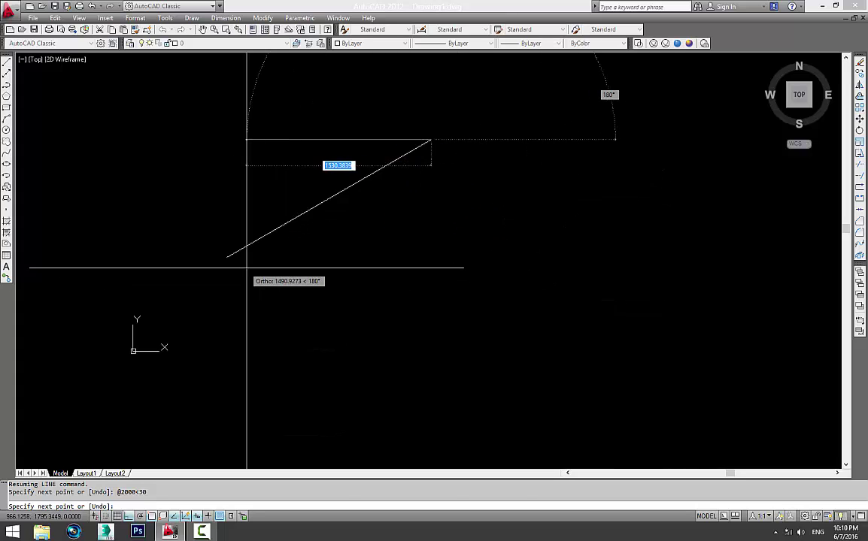
key(Escape)
Step: Draw two horizontal reference lines crossing the 30° slanted line
middle_drag(296, 316, 341, 316)
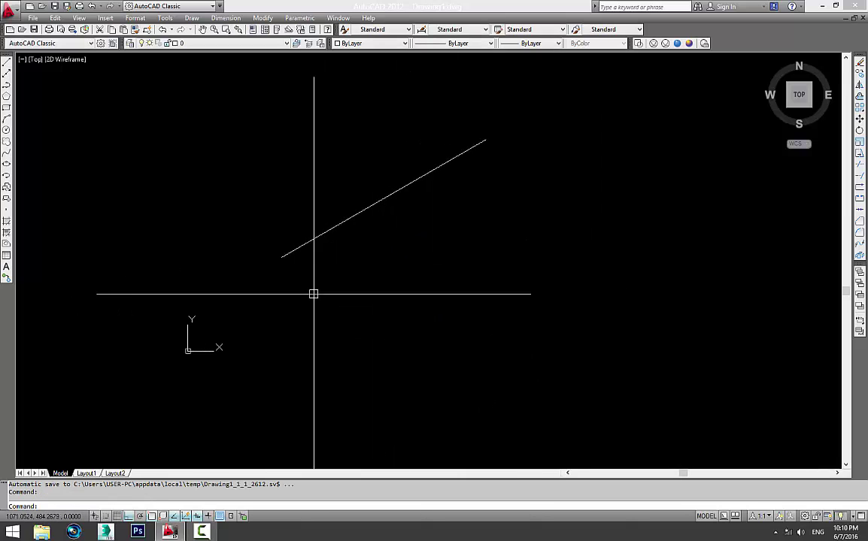
key(Escape)
key(Escape)
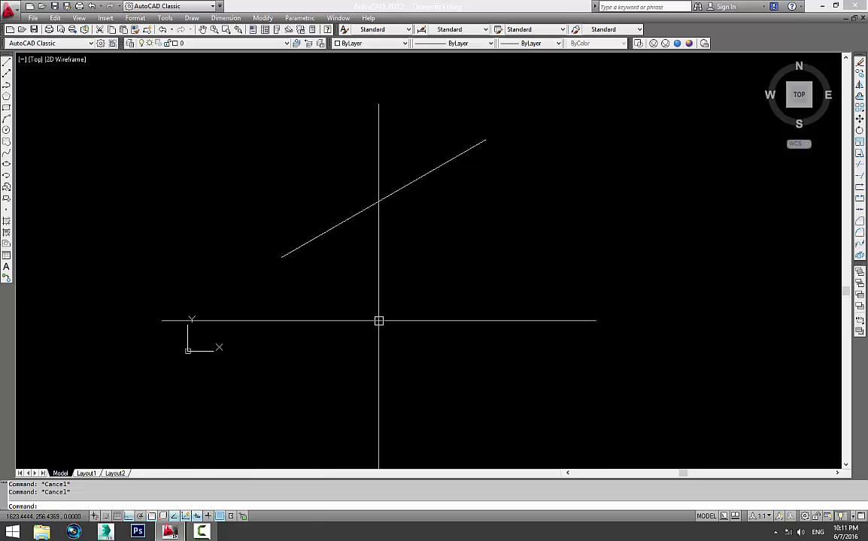
middle_drag(421, 321, 442, 321)
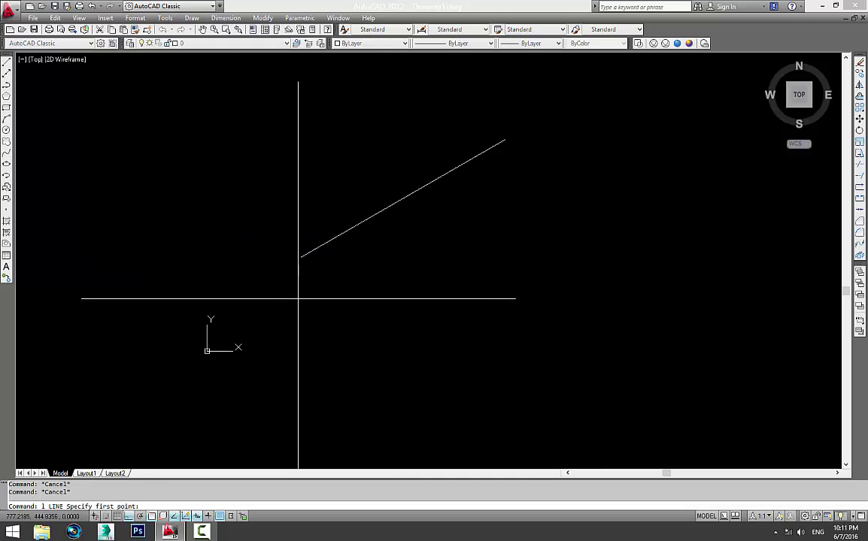
click(310, 329)
click(680, 364)
key(Escape)
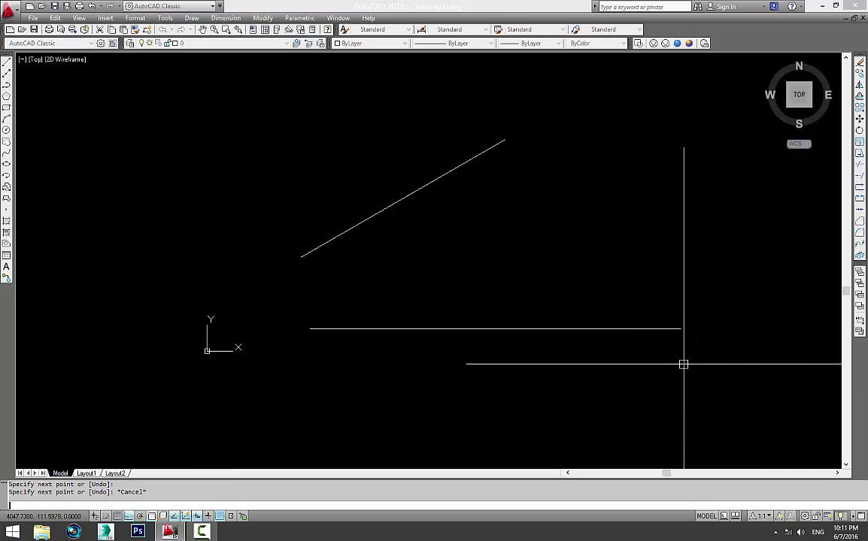
key(Return)
click(349, 283)
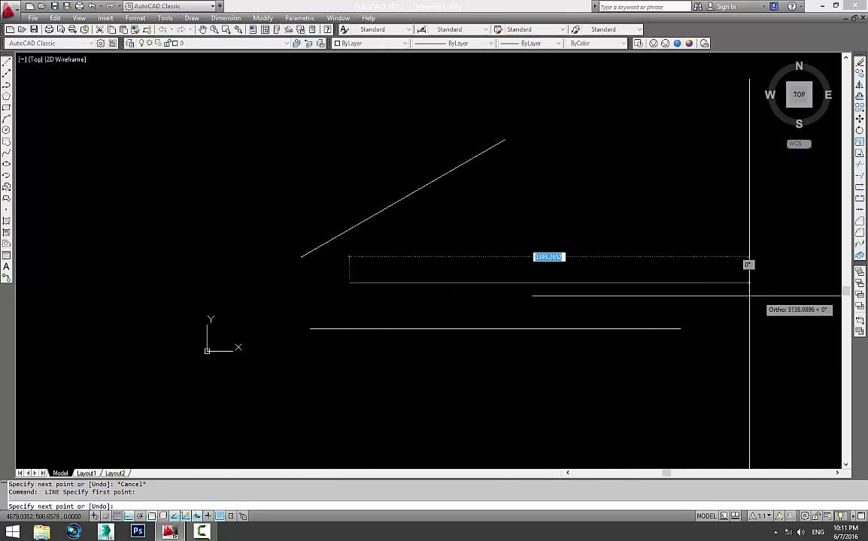
click(771, 275)
key(Escape)
Step: Add two angular dimensions showing the 30° angle against the reference lines
text(n)
key(Return)
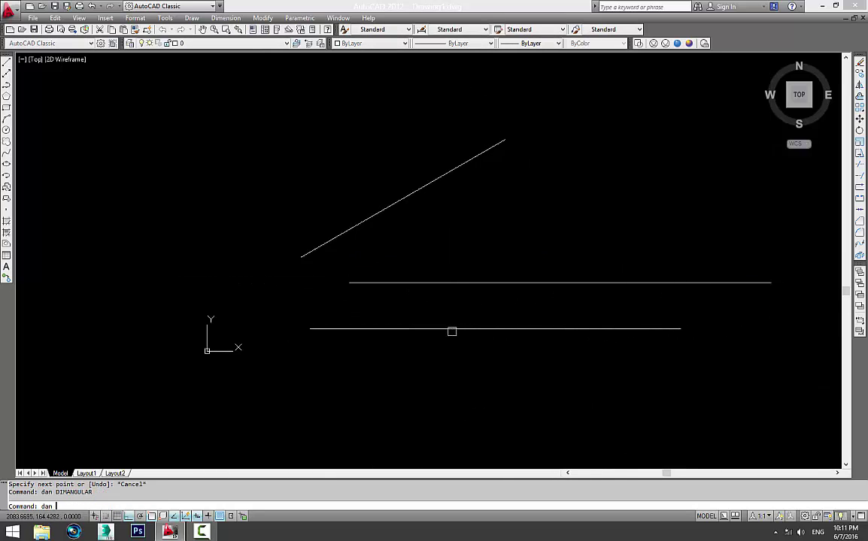
click(435, 283)
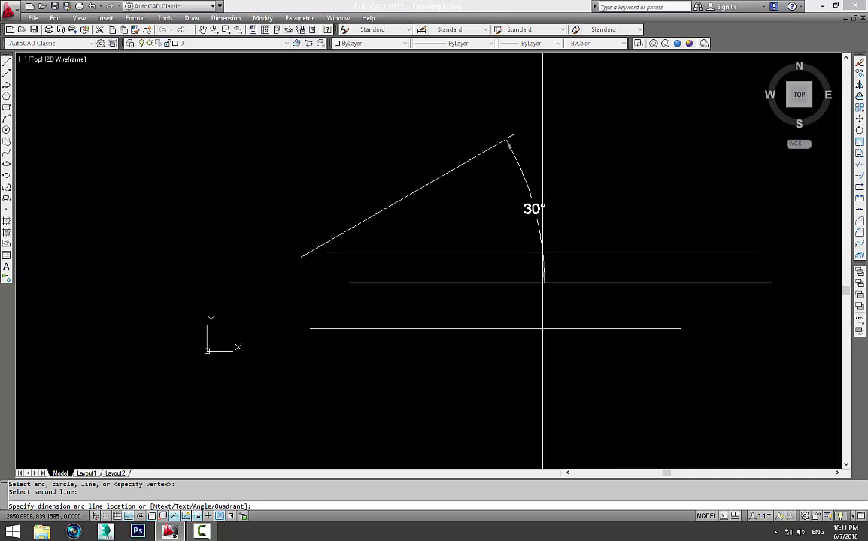
click(542, 256)
key(Return)
click(338, 235)
click(396, 329)
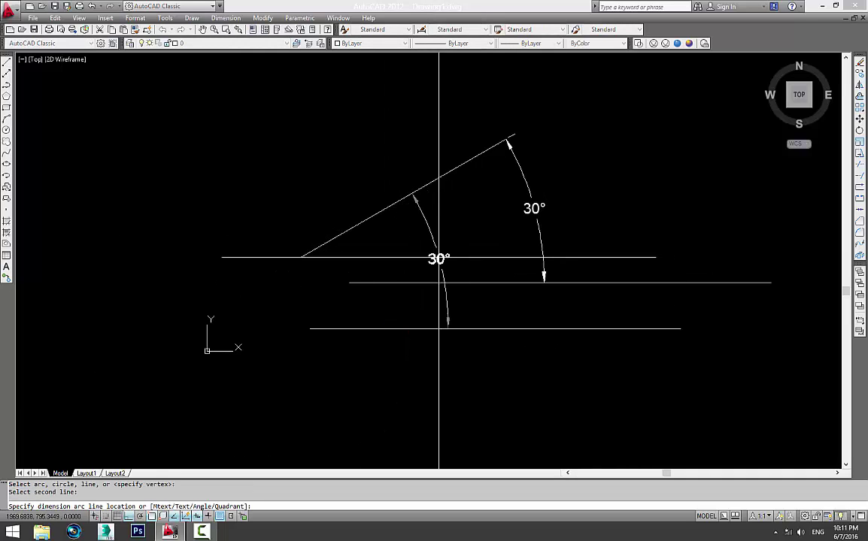
click(437, 259)
key(Escape)
Step: Window-select the reference lines and dimensions and delete them
click(541, 283)
key(Return)
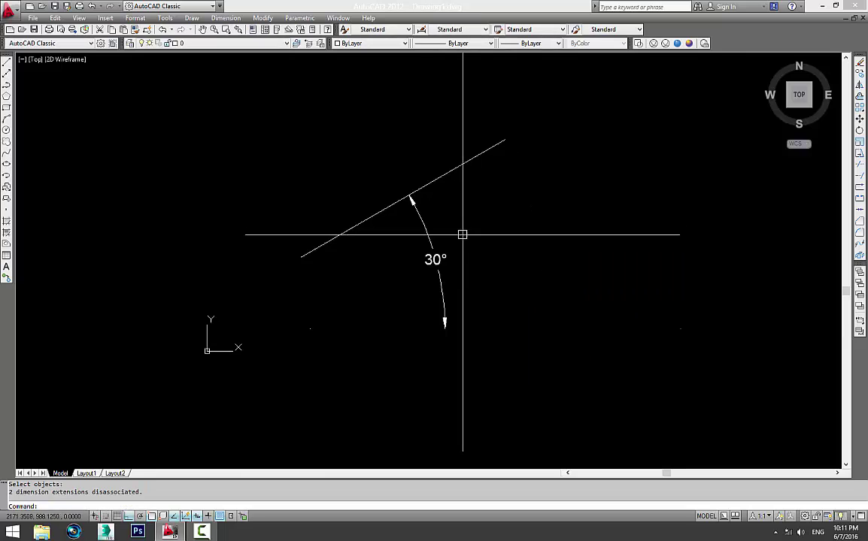
drag(301, 248, 699, 330)
key(Delete)
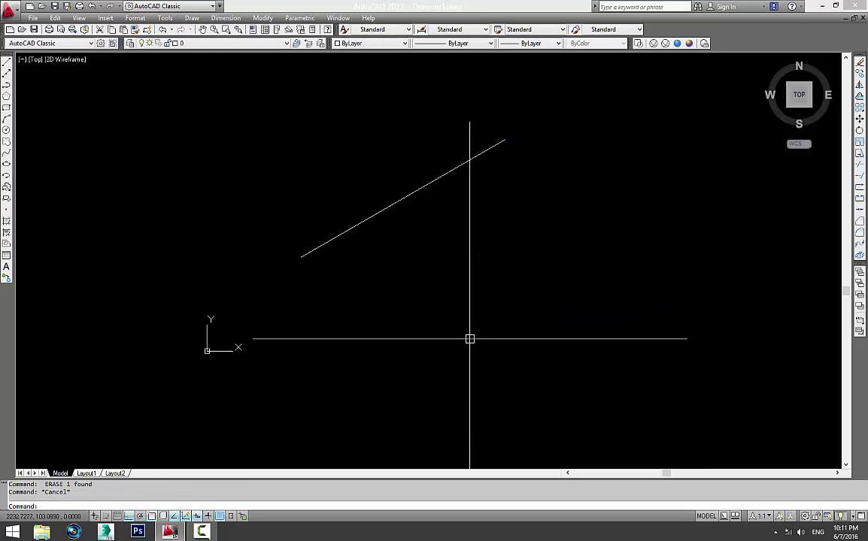
text(l)
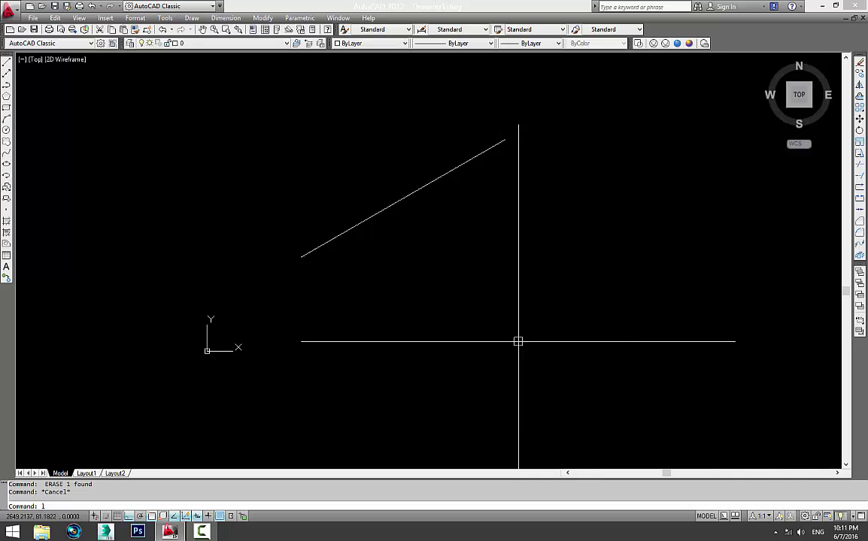
key(Return)
click(298, 344)
click(512, 344)
key(Escape)
middle_drag(474, 387, 515, 378)
text(E)
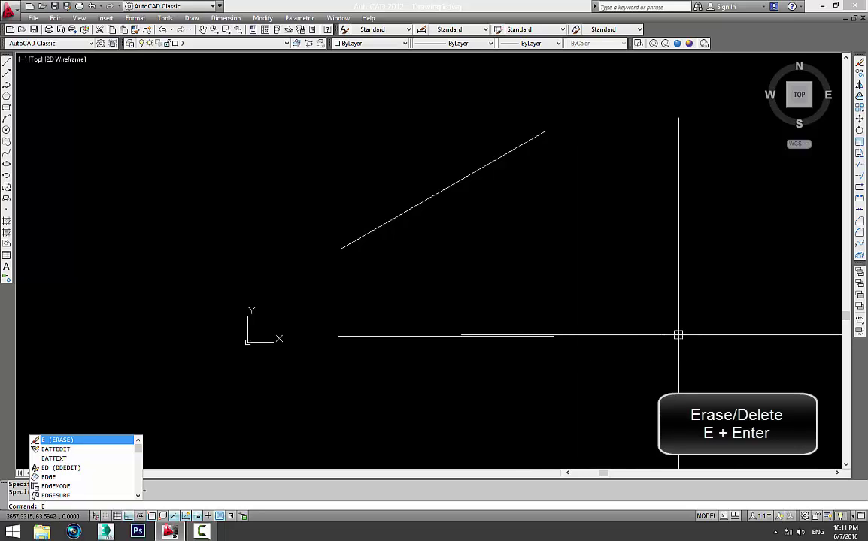
key(Return)
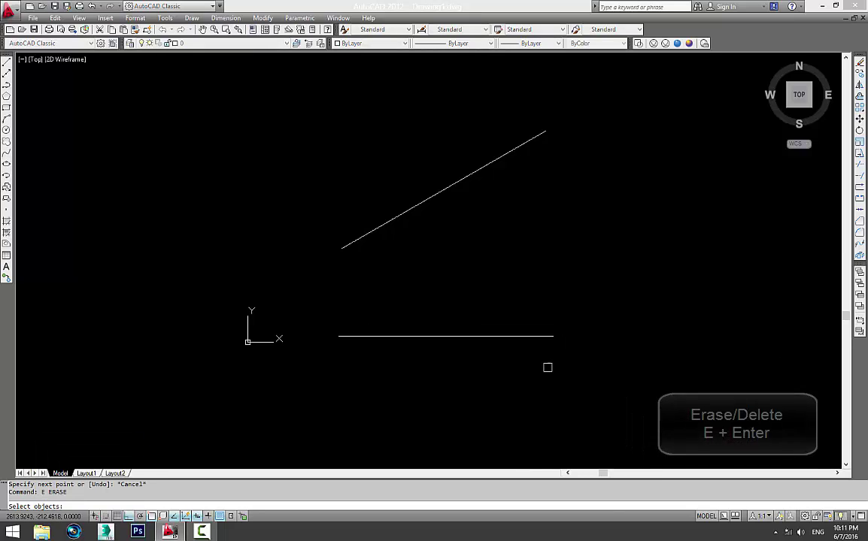
drag(438, 308, 388, 361)
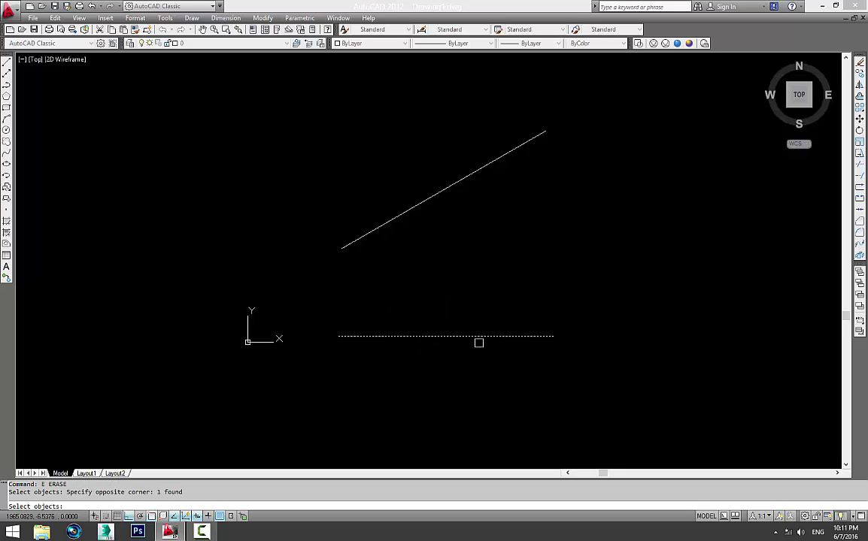
key(Return)
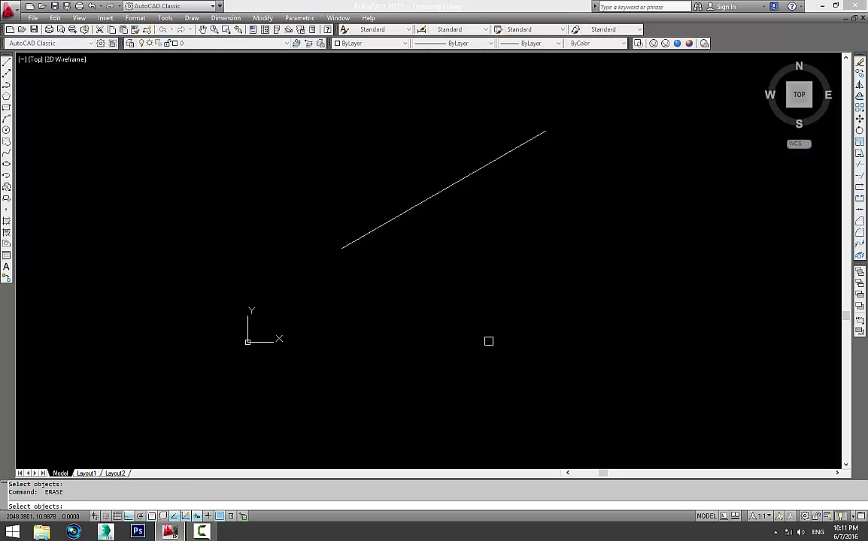
key(Escape)
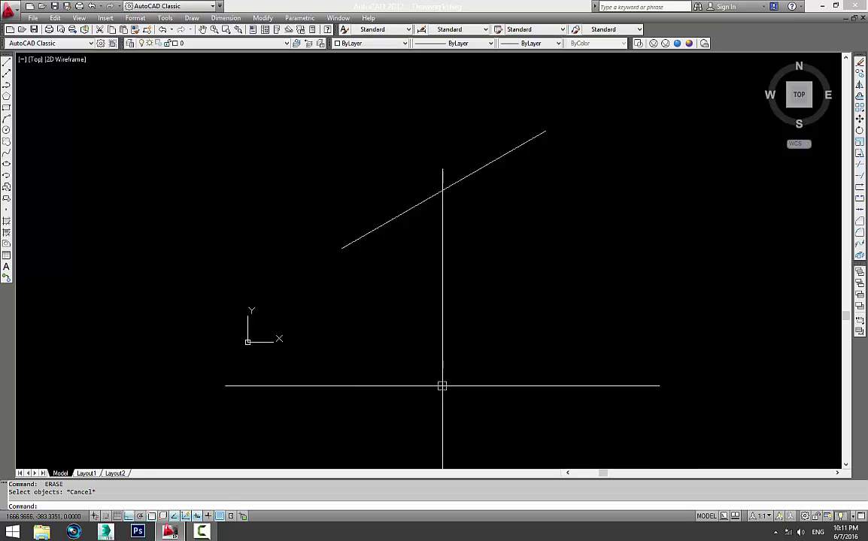
click(444, 387)
click(349, 205)
Step: Erase the 30° slanted line, then start a construction line and cancel it
text(e)
key(Return)
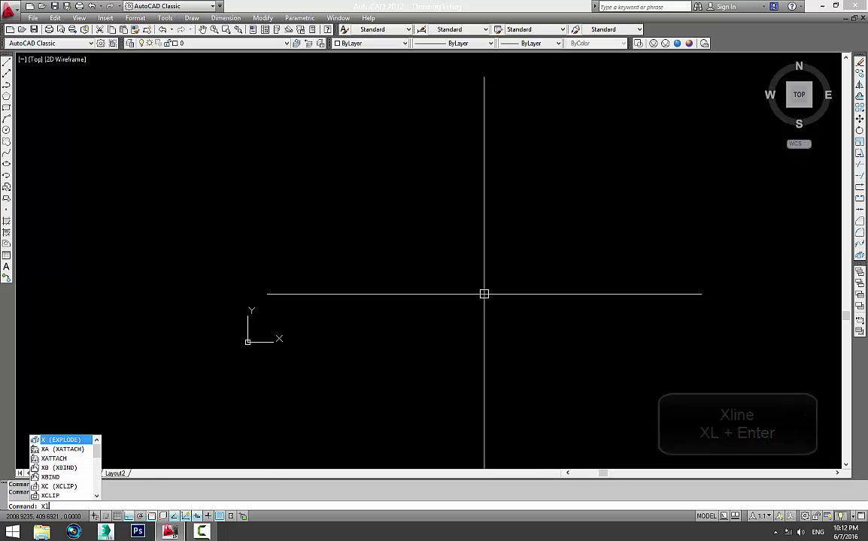
text(l)
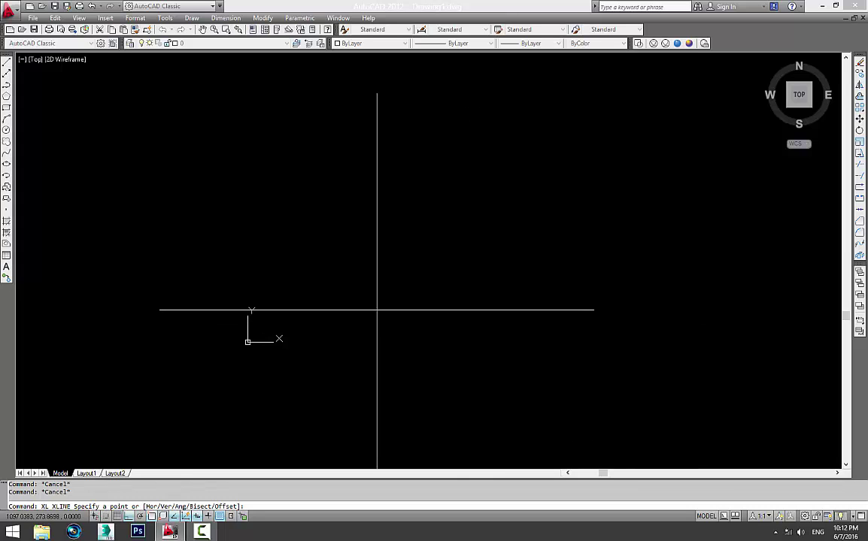
click(376, 287)
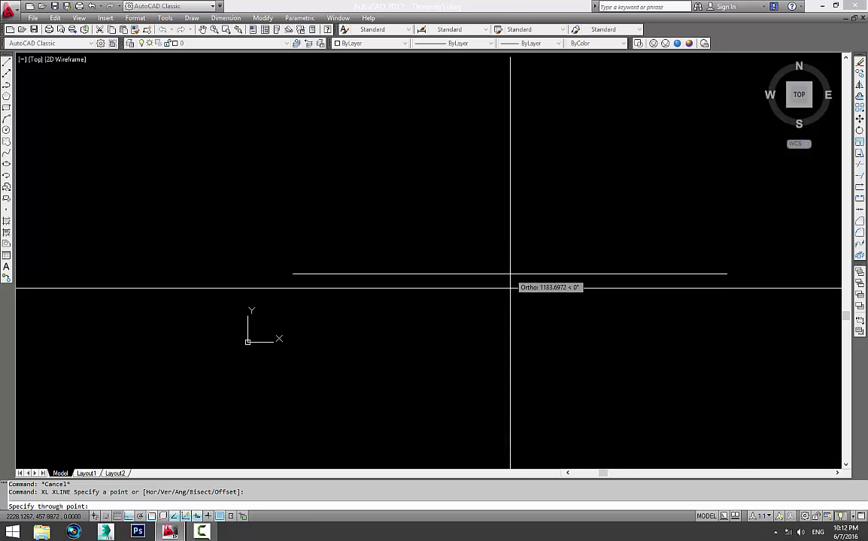
key(F8)
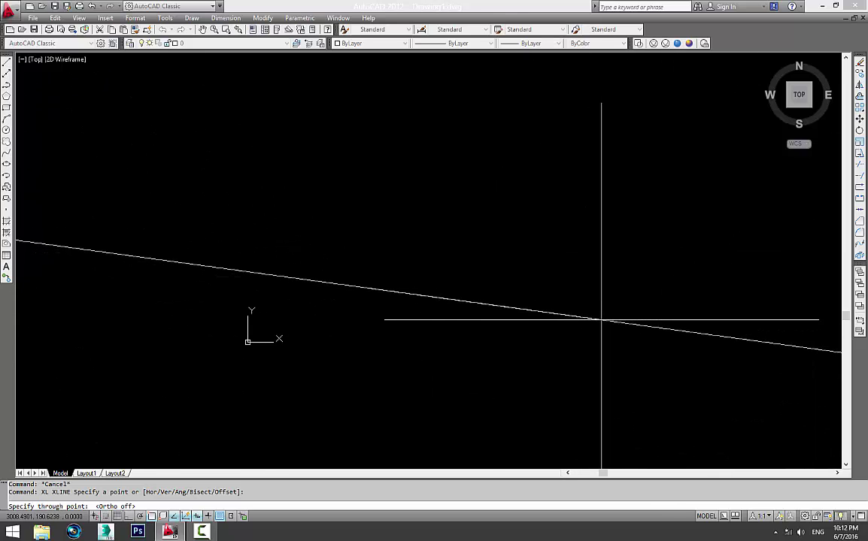
key(Escape)
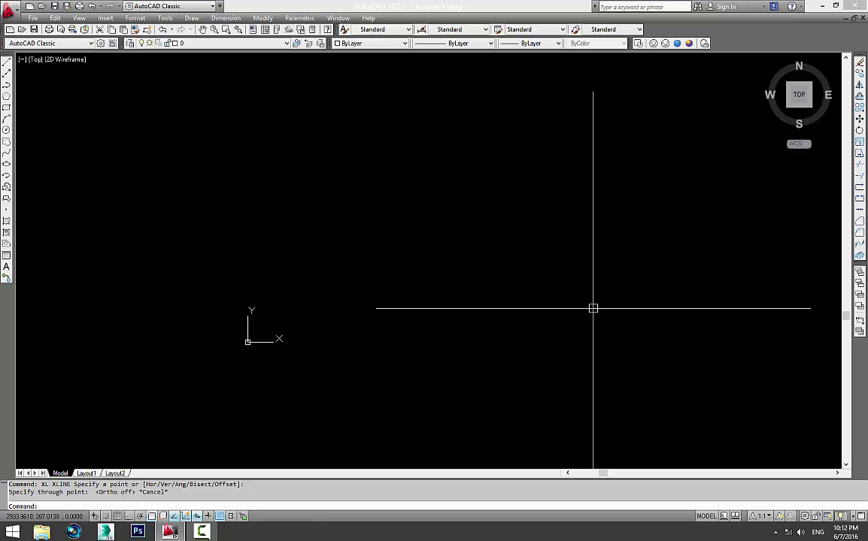
key(Escape)
key(Escape)
scroll(496, 295, up, 1)
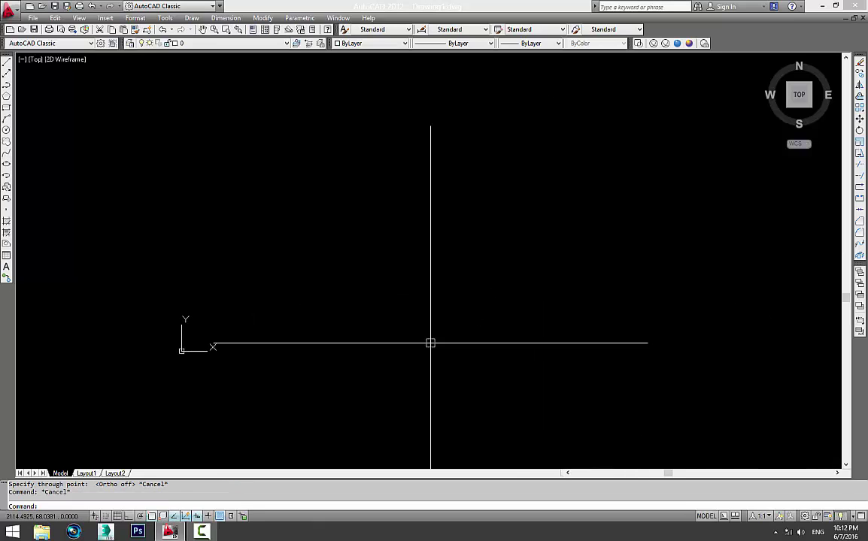
Step: Place a horizontal infinite construction line with XL
text(xl)
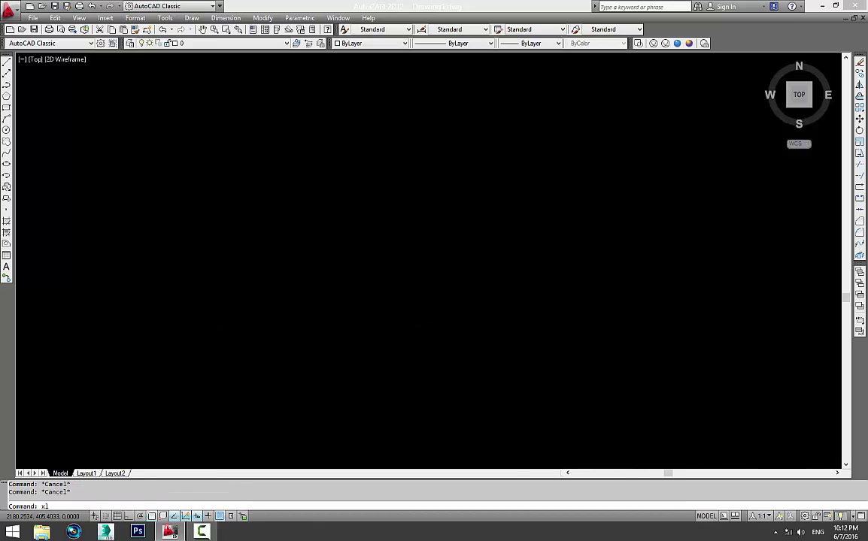
key(Return)
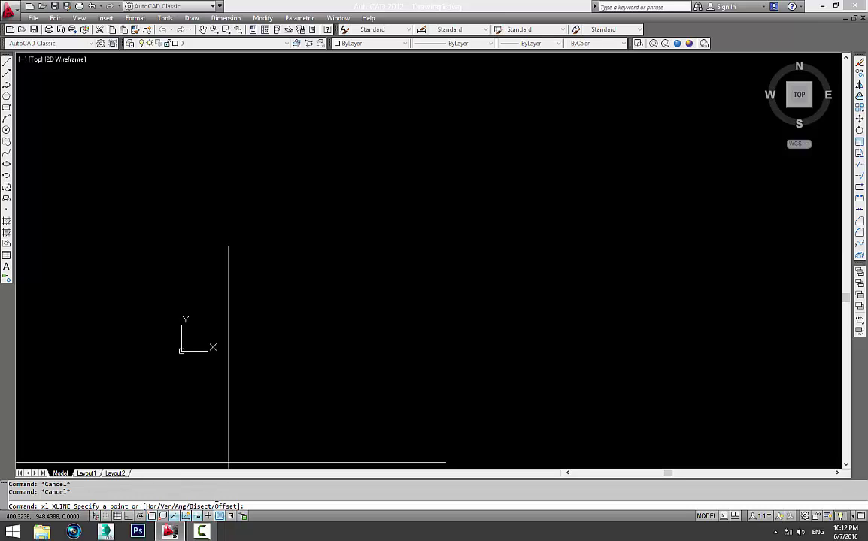
middle_drag(340, 372, 373, 371)
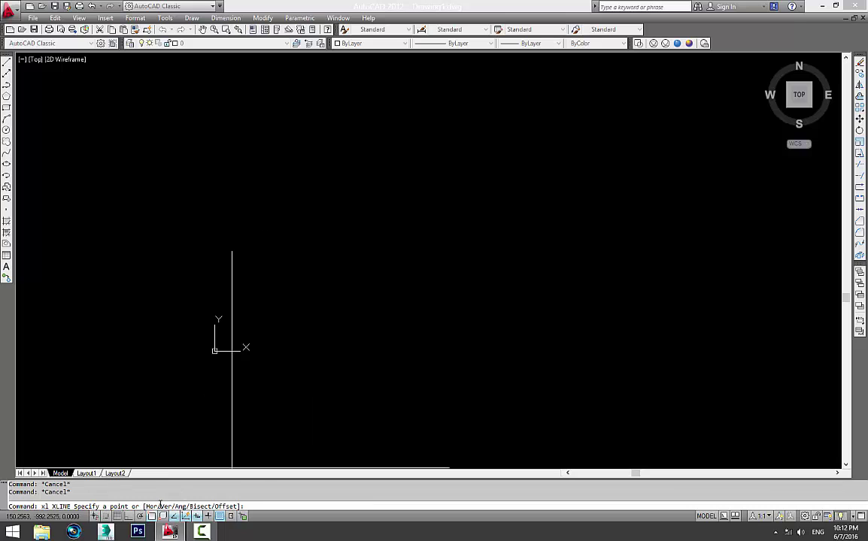
text(h)
key(Return)
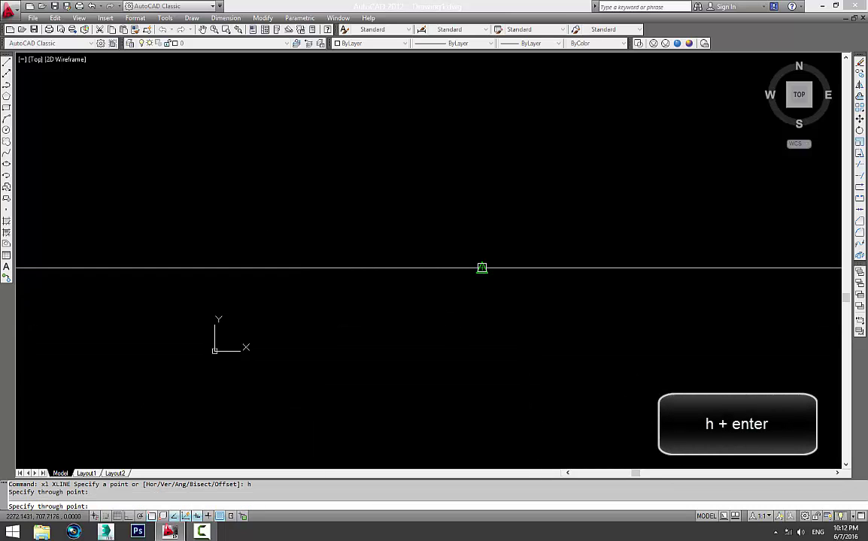
click(482, 268)
key(Escape)
Step: Add a vertical construction line crossing the horizontal one
scroll(479, 406, down, 1)
text(XL)
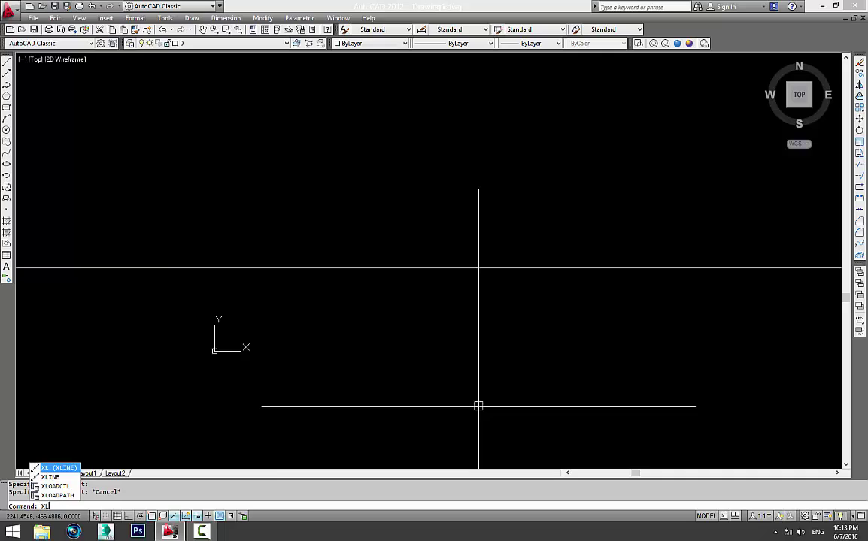
key(Return)
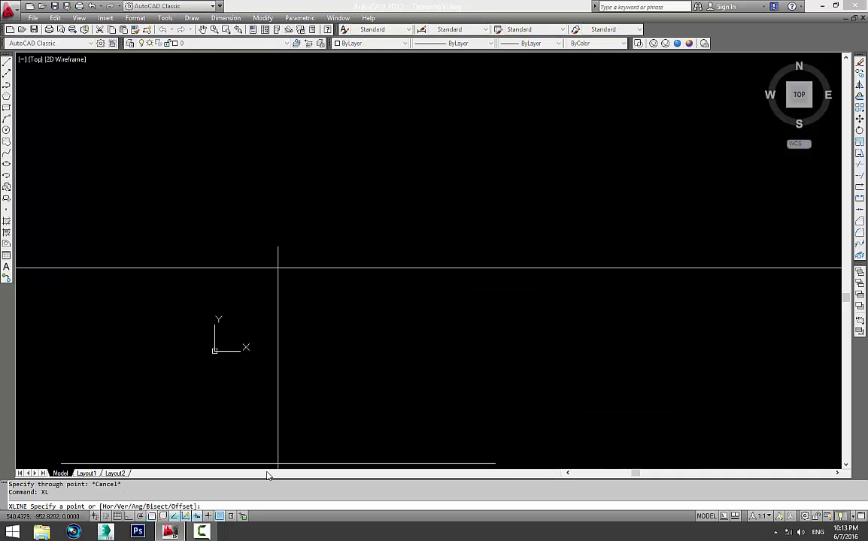
text(v)
key(Return)
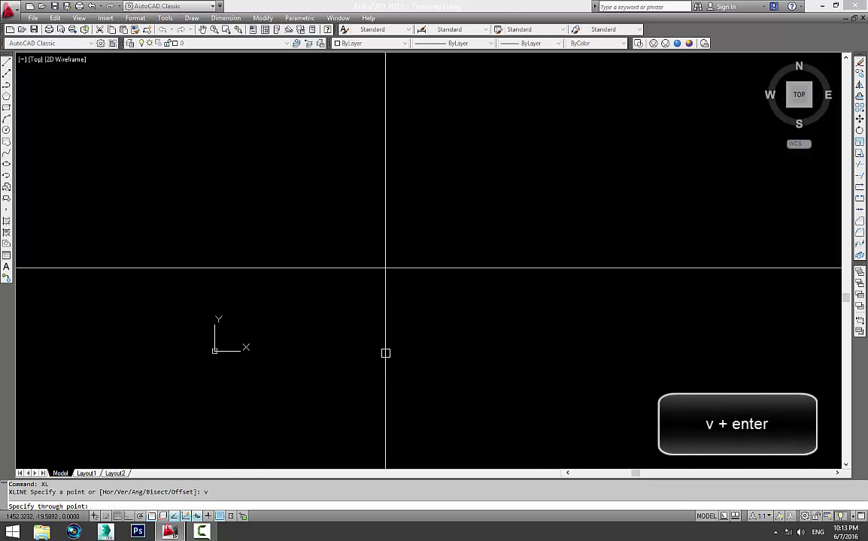
click(386, 353)
key(Escape)
Step: Select the vertical construction line and grab its grip, then cancel without moving it
scroll(462, 324, up, 2)
middle_drag(485, 343, 401, 362)
click(401, 361)
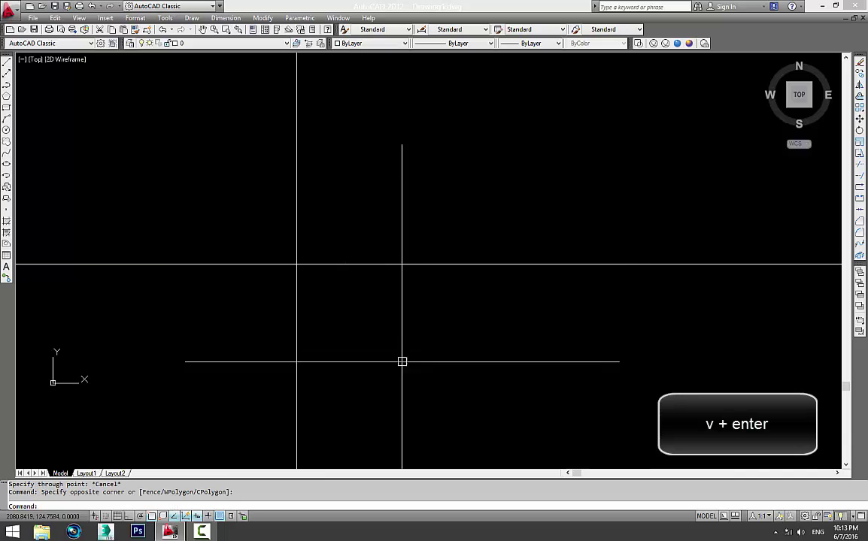
middle_drag(280, 293, 459, 364)
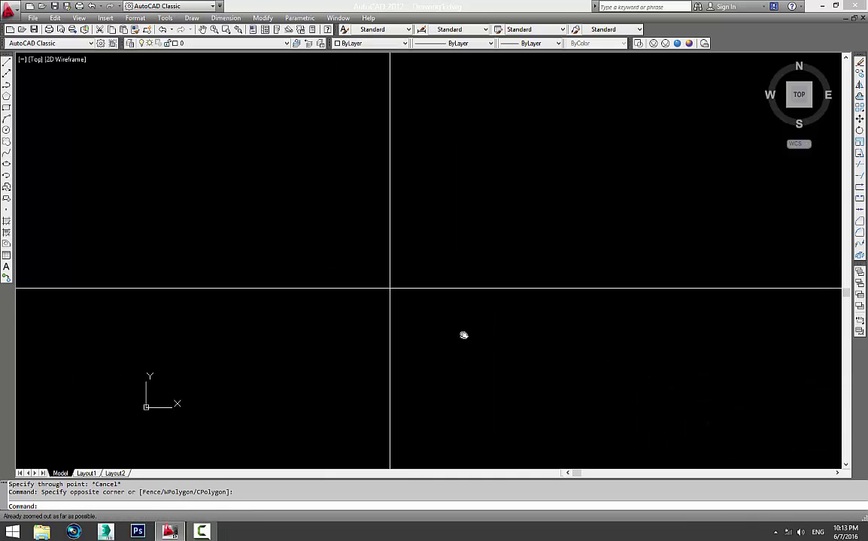
click(496, 360)
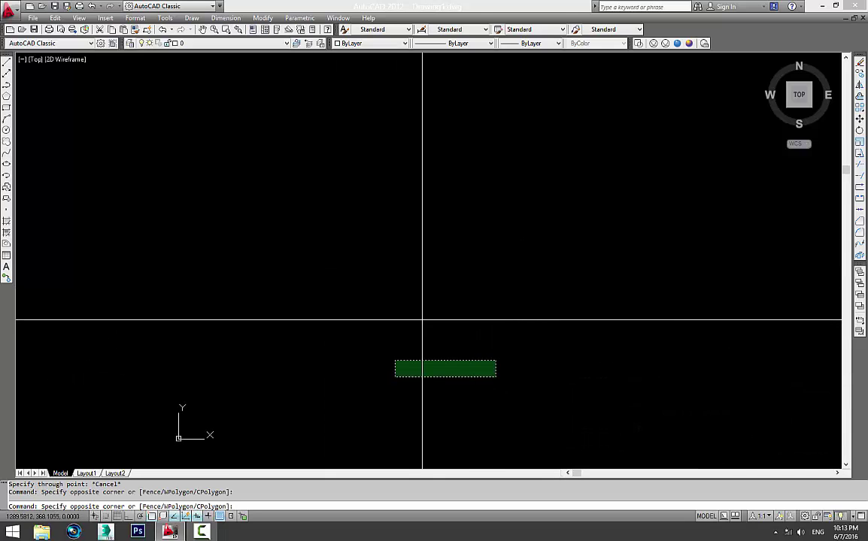
click(393, 377)
key(Escape)
click(426, 376)
click(415, 407)
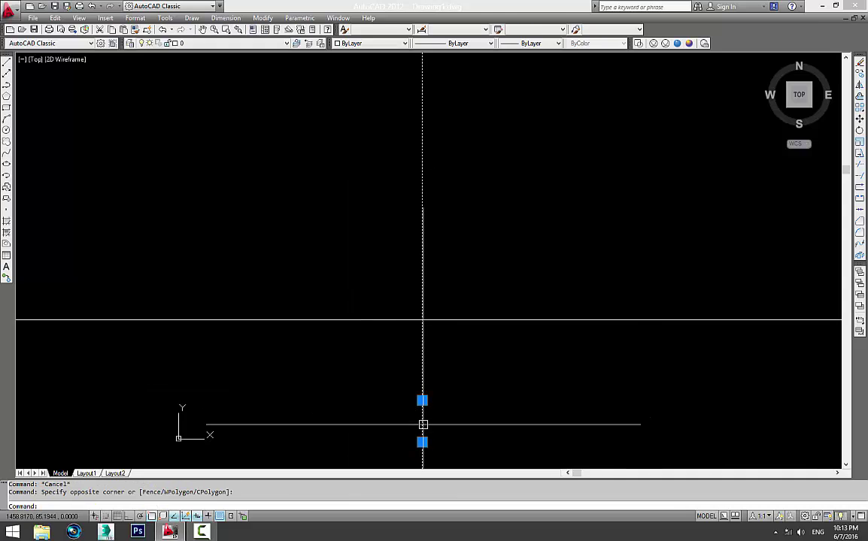
mouse_move(450, 393)
middle_down()
mouse_move(522, 284)
mouse_move(432, 306)
middle_up()
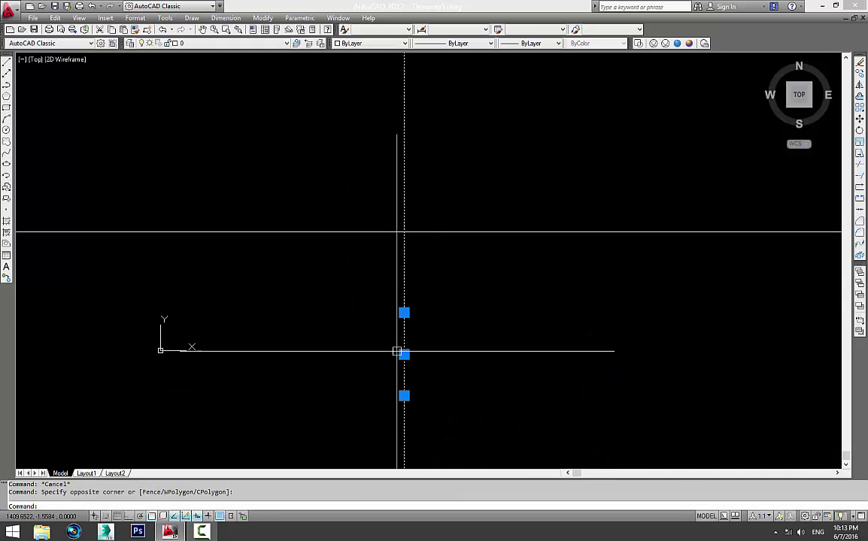
click(403, 354)
key(Escape)
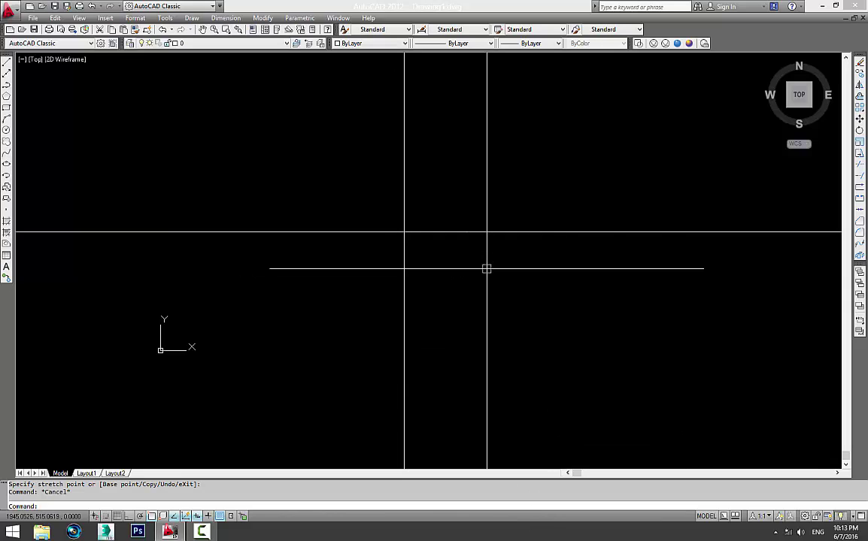
mouse_move(473, 289)
middle_down()
mouse_move(372, 355)
mouse_move(417, 377)
middle_up()
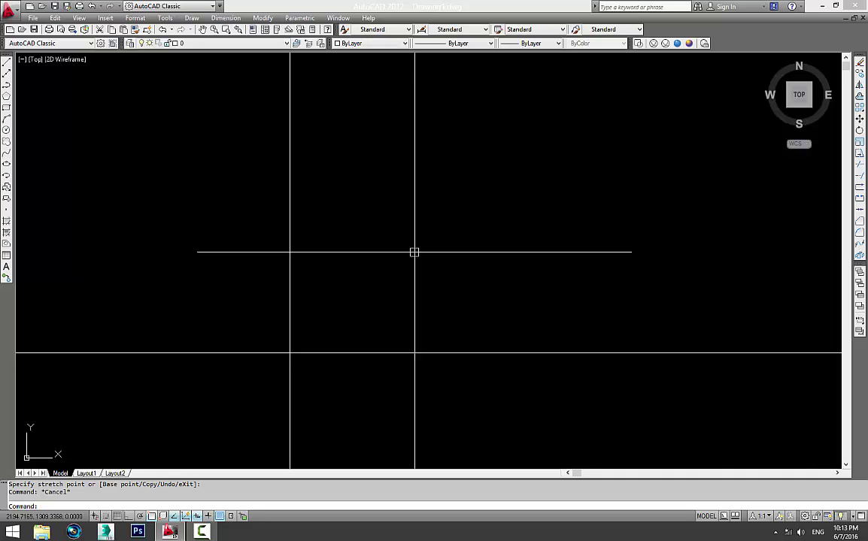
key(Escape)
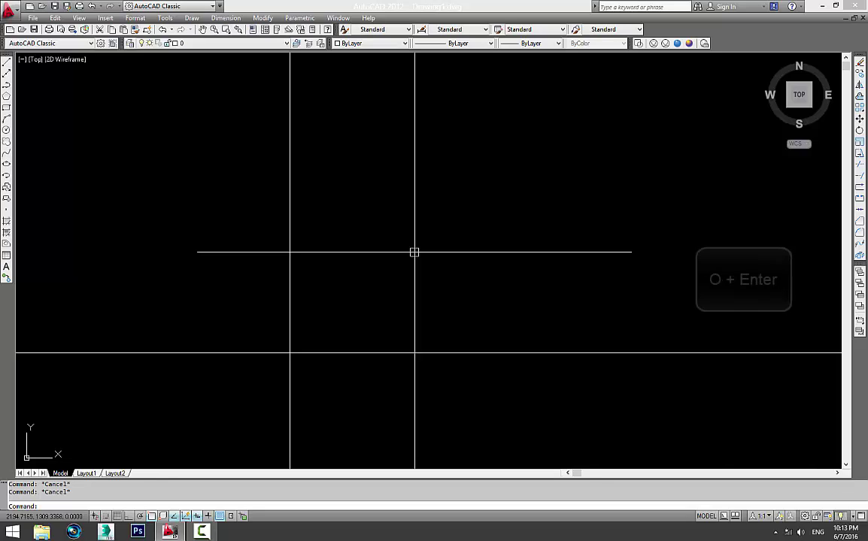
Step: Offset the vertical line 1000 units to the right
text(O)
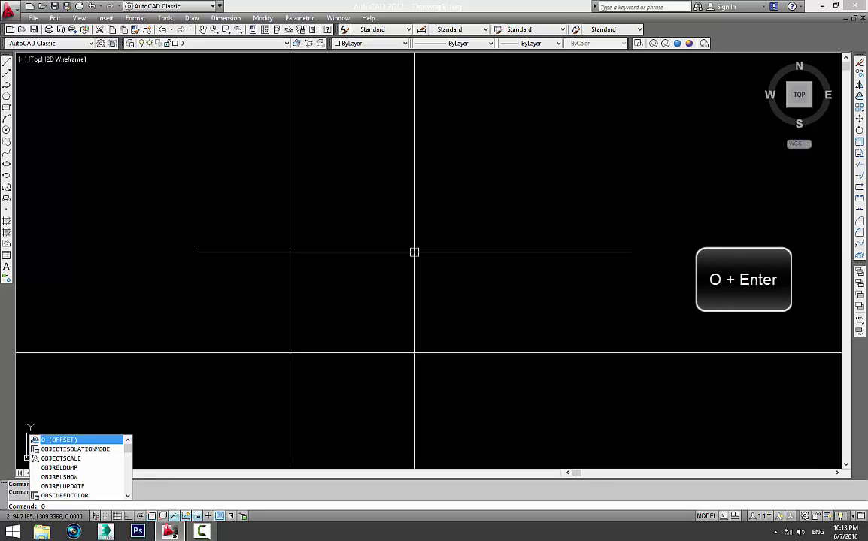
key(Return)
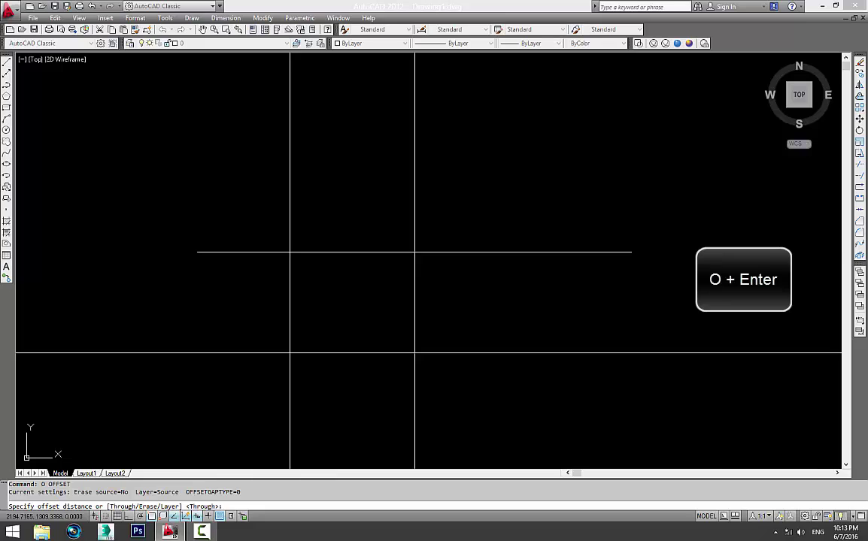
key(Escape)
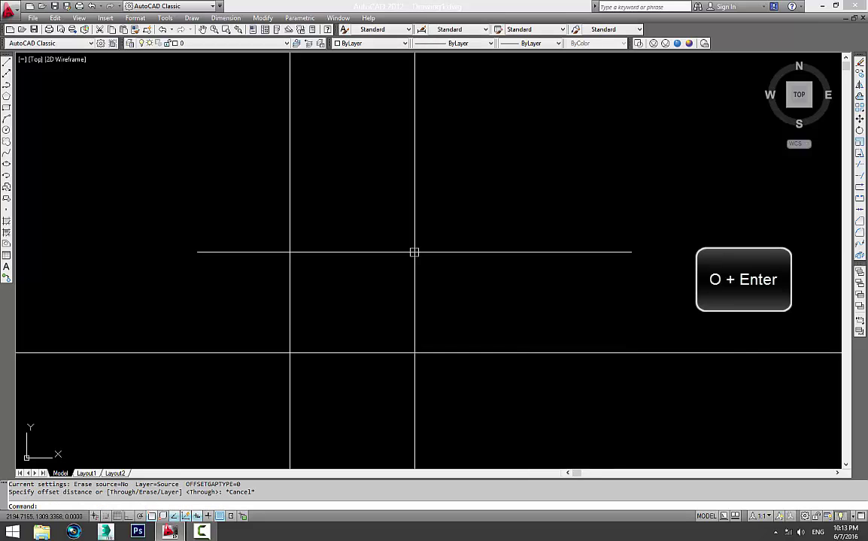
text(O)
key(Return)
text(1000)
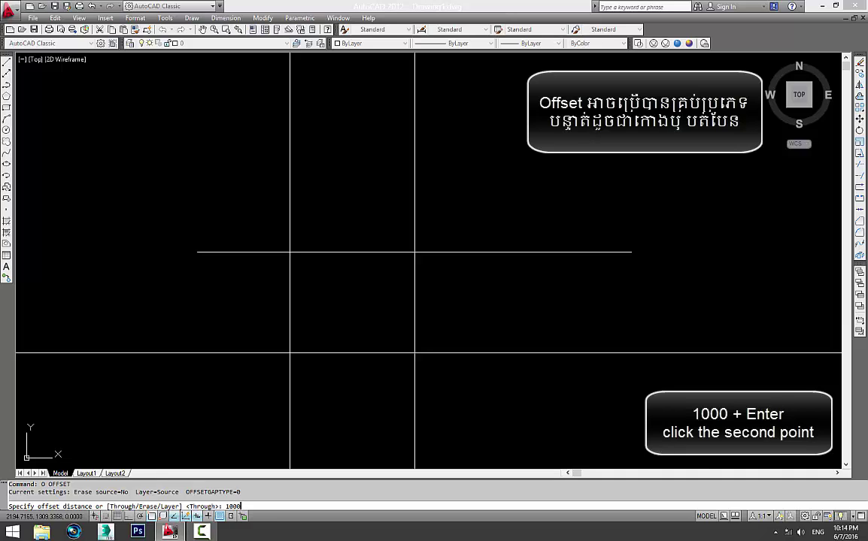
key(Return)
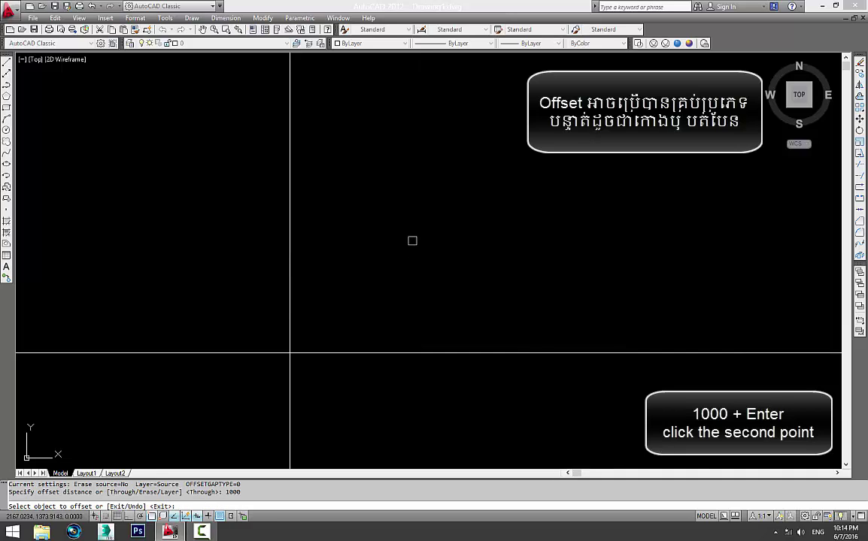
mouse_move(366, 326)
middle_down()
mouse_move(376, 251)
mouse_move(388, 338)
middle_up()
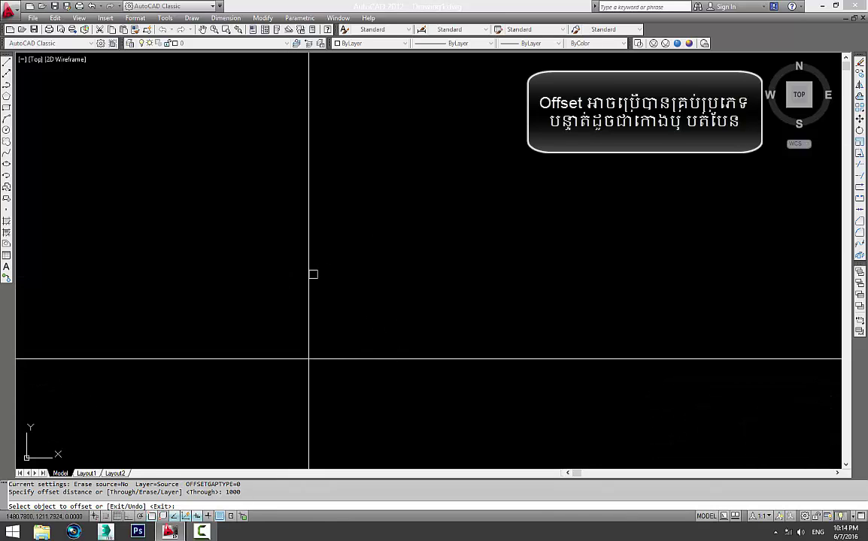
click(311, 276)
click(504, 309)
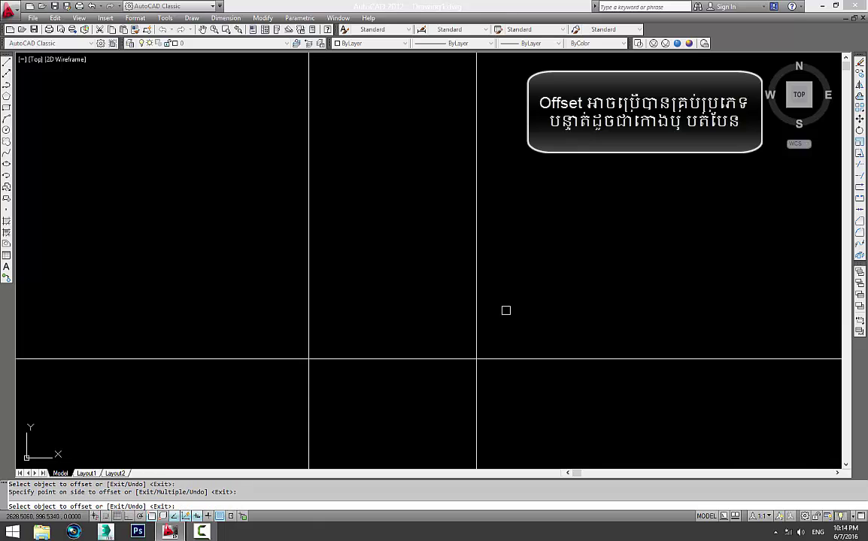
middle_drag(542, 315, 407, 278)
key(Escape)
Step: Offset two more vertical lines, each 1000 further to the right
scroll(301, 271, down, 2)
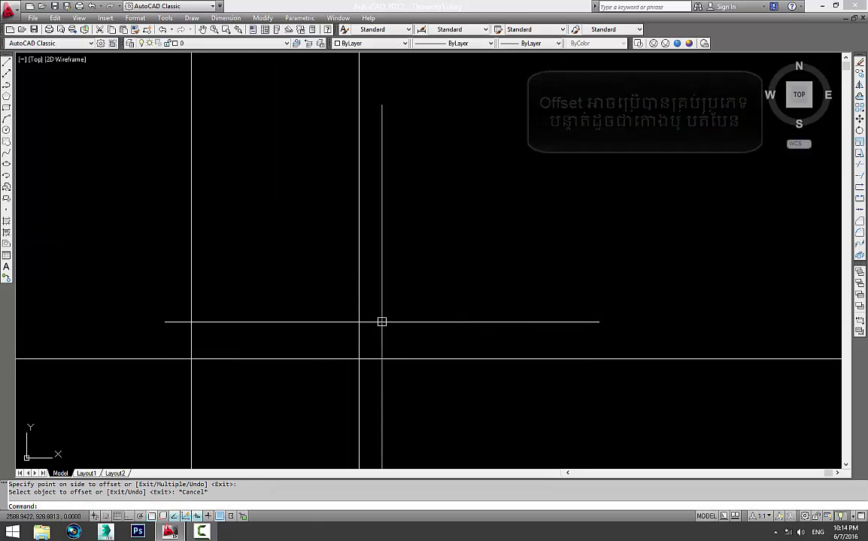
middle_drag(459, 317, 540, 291)
key(Return)
key(Return)
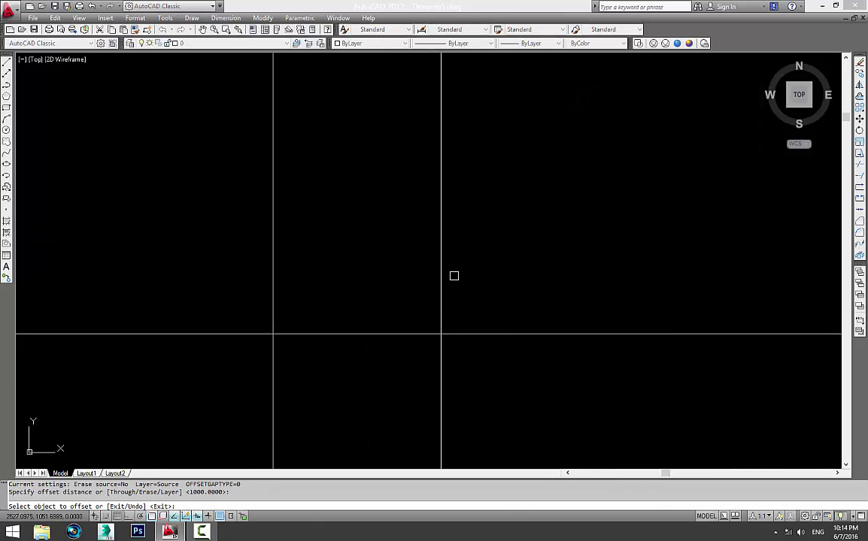
key(Escape)
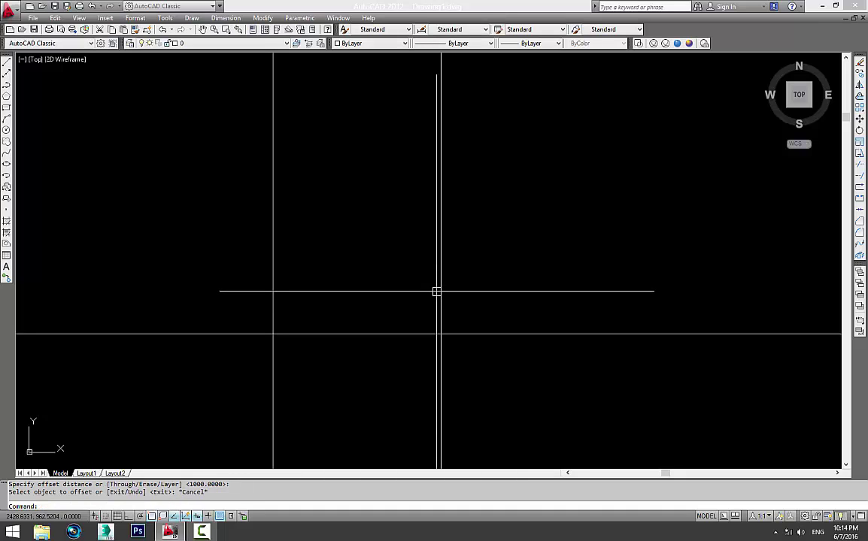
key(Return)
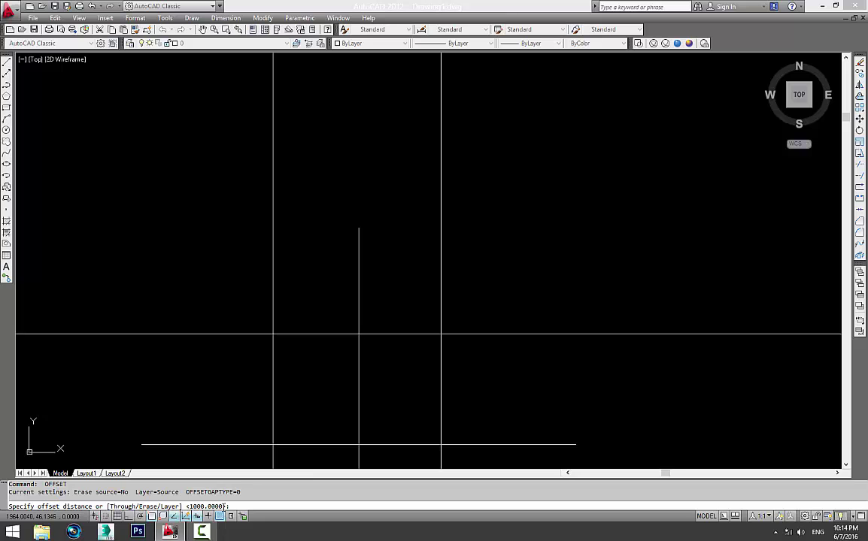
mouse_move(441, 323)
middle_down()
mouse_move(243, 282)
mouse_move(285, 333)
middle_up()
key(Return)
click(263, 301)
click(541, 297)
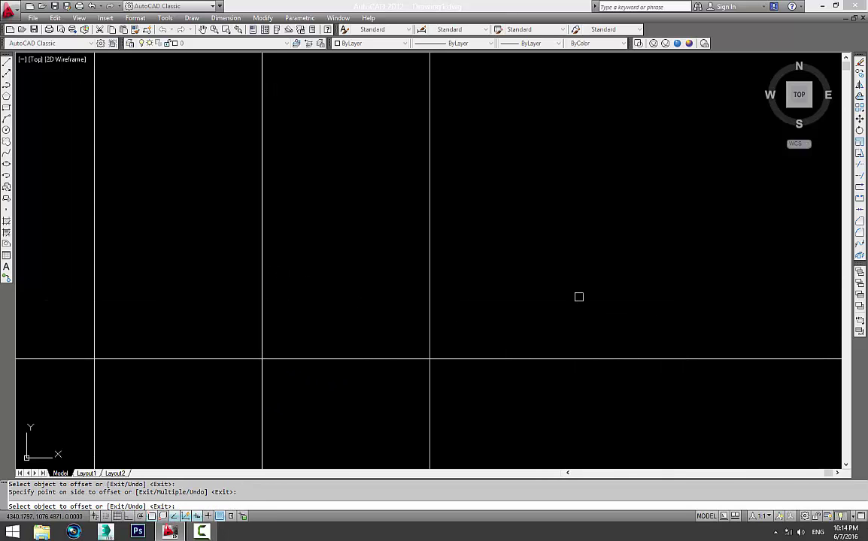
middle_drag(544, 302, 534, 302)
click(425, 299)
click(467, 301)
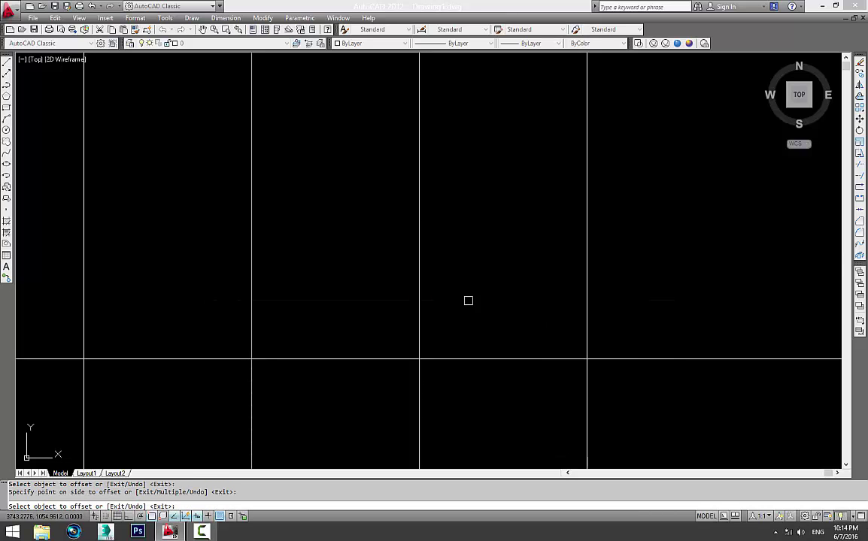
Step: Crossing-select three of the vertical lines and erase them
key(Escape)
scroll(357, 273, down, 2)
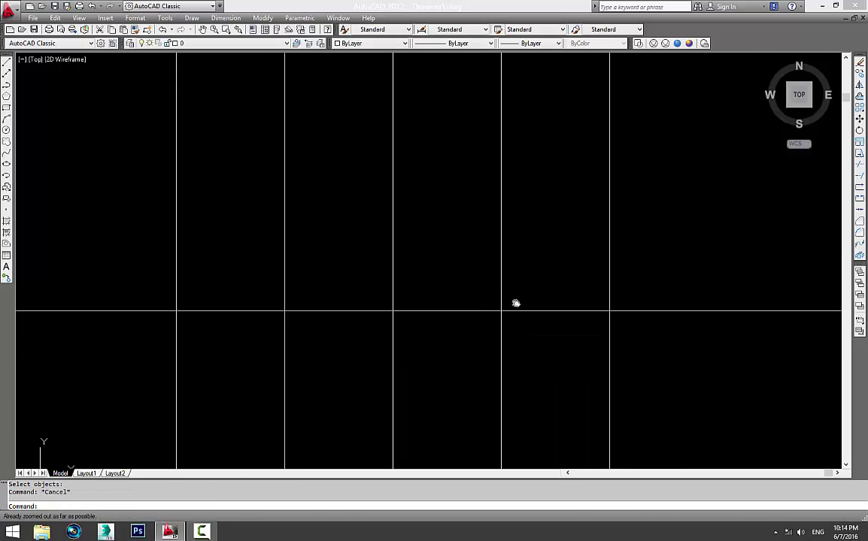
drag(541, 325, 527, 366)
key(Escape)
middle_drag(368, 348, 430, 341)
middle_drag(322, 285, 329, 322)
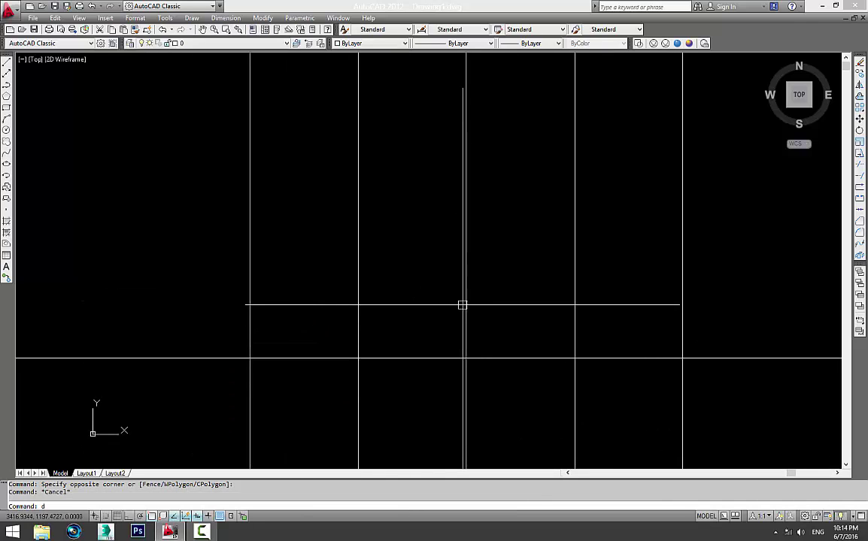
text(dl)
key(Return)
key(Escape)
click(598, 275)
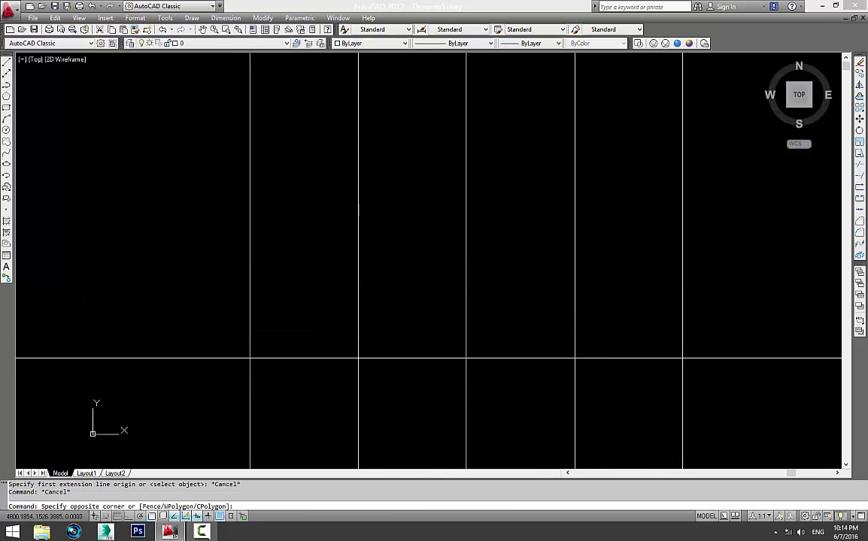
click(386, 264)
key(Escape)
click(606, 249)
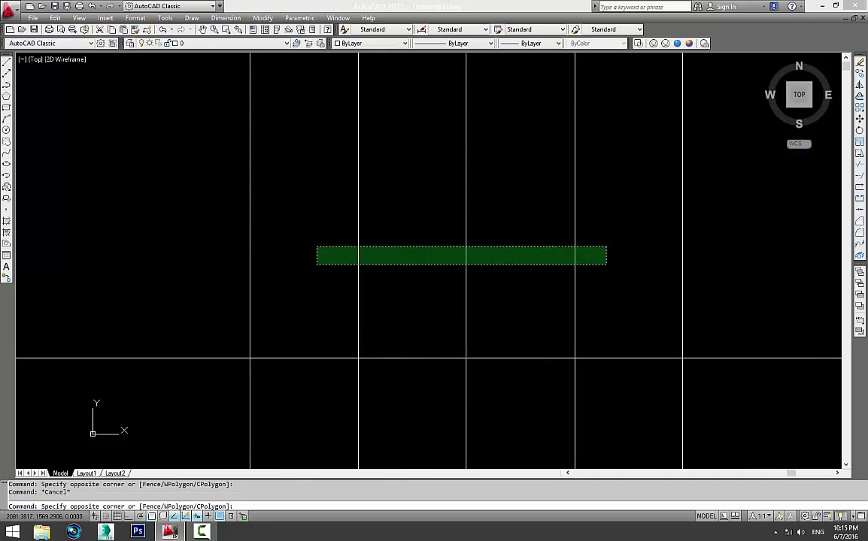
click(316, 263)
text(e)
key(Return)
key(Escape)
key(Escape)
Step: Offset the horizontal line downward by 6000 units
middle_drag(412, 326, 406, 228)
mouse_move(430, 308)
middle_down()
mouse_move(430, 270)
mouse_move(469, 216)
middle_up()
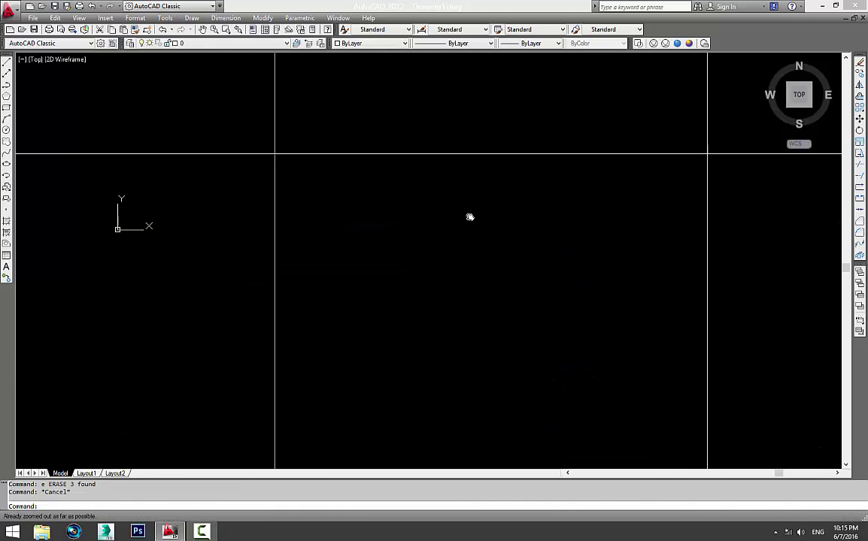
text(o)
key(Return)
text(6000)
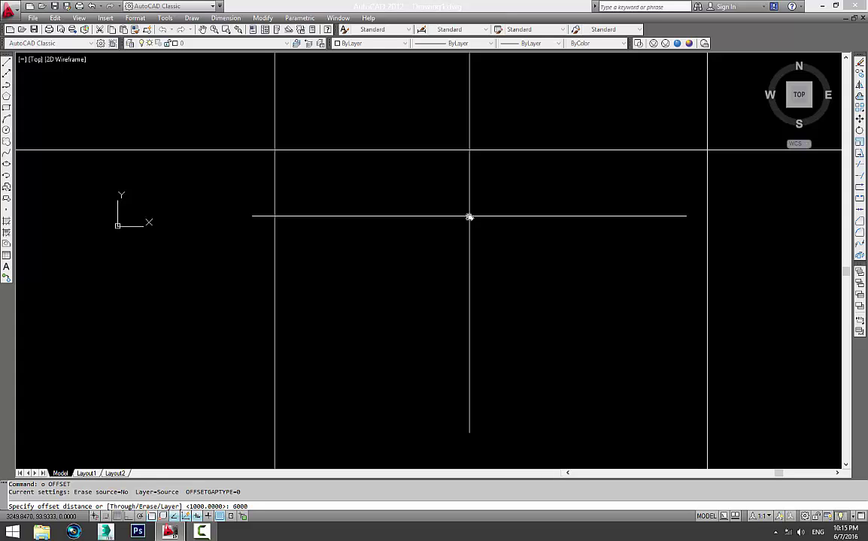
key(Return)
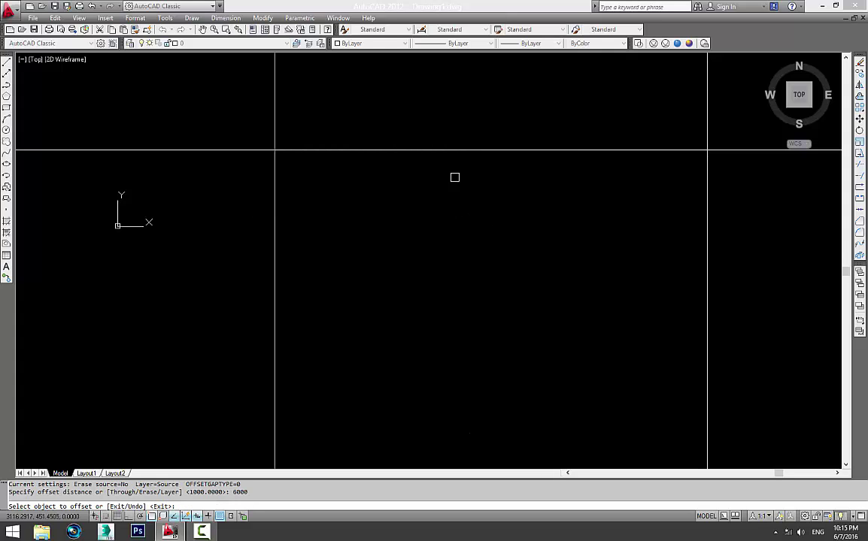
click(454, 152)
click(460, 305)
key(Escape)
Step: Zoom to extents to fit the whole drawing in view
scroll(461, 320, down, 1)
text(z)
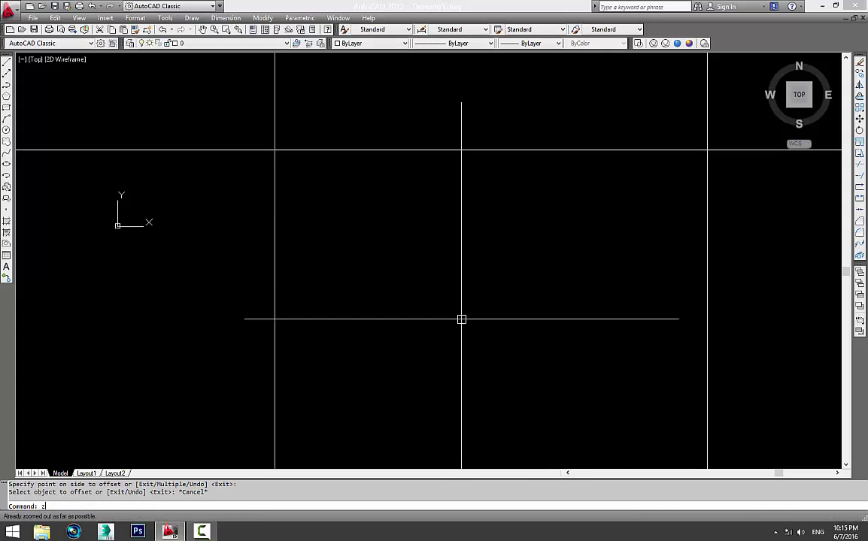
key(Return)
text(e)
key(Return)
mouse_move(461, 320)
middle_down()
mouse_move(364, 229)
mouse_move(430, 257)
mouse_move(209, 239)
mouse_move(185, 265)
mouse_move(413, 199)
mouse_move(434, 281)
mouse_move(395, 279)
mouse_move(290, 98)
mouse_move(329, 309)
mouse_move(391, 209)
mouse_move(383, 229)
mouse_move(422, 465)
middle_up()
Step: Start a line at a point on the horizontal line, abandoning a stray rectangle command
text(rec)
key(Return)
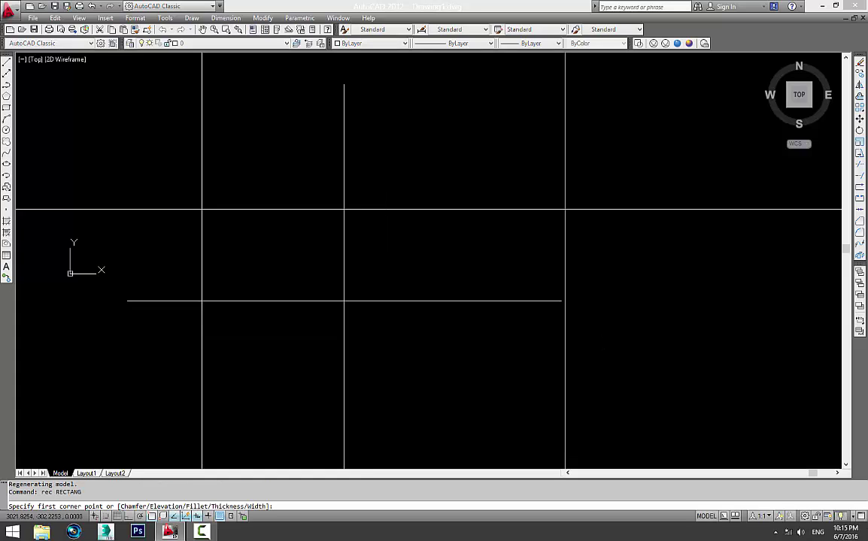
key(Escape)
key(Escape)
text(l)
key(Return)
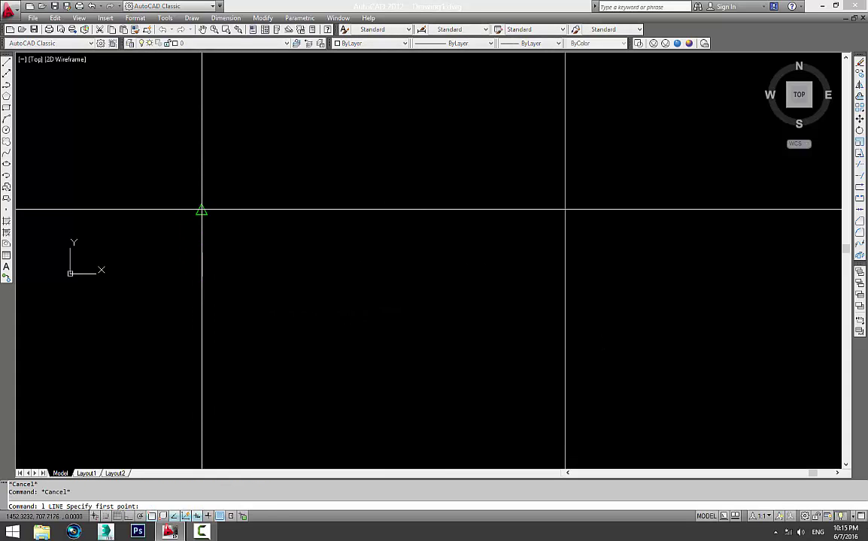
click(201, 209)
click(565, 210)
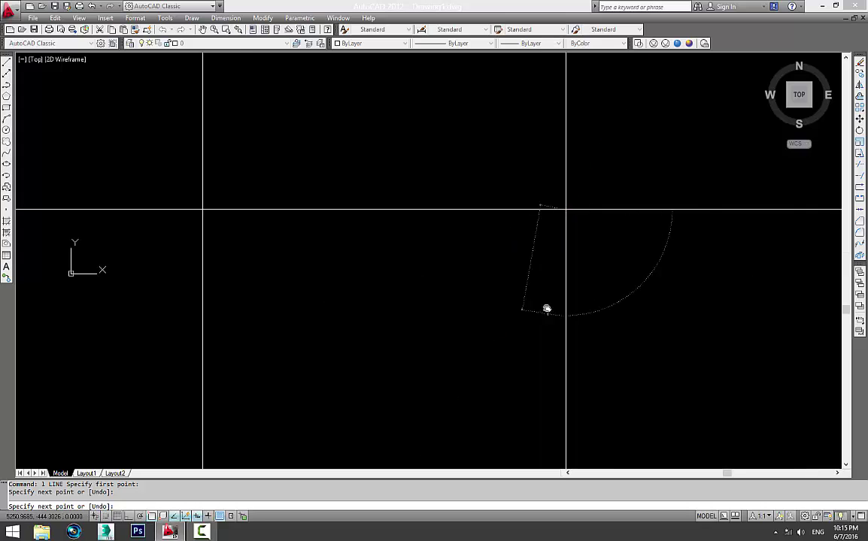
middle_drag(547, 309, 560, 142)
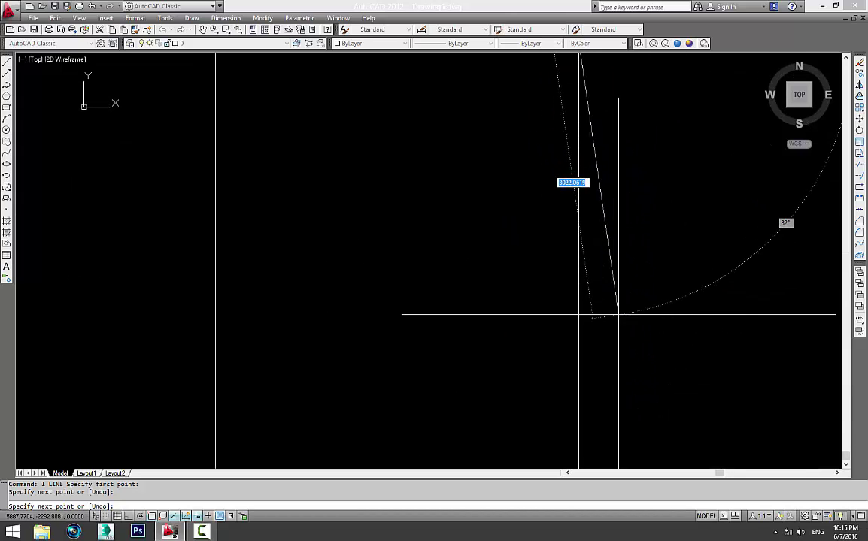
Step: With Ortho on, draw line segments 6000 and 4000 long, then zoom
key(F8)
text(6000)
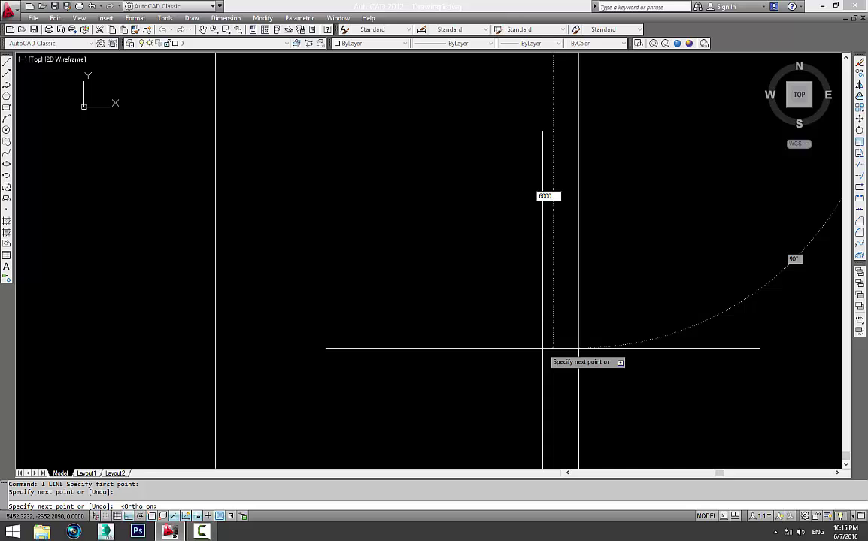
key(Return)
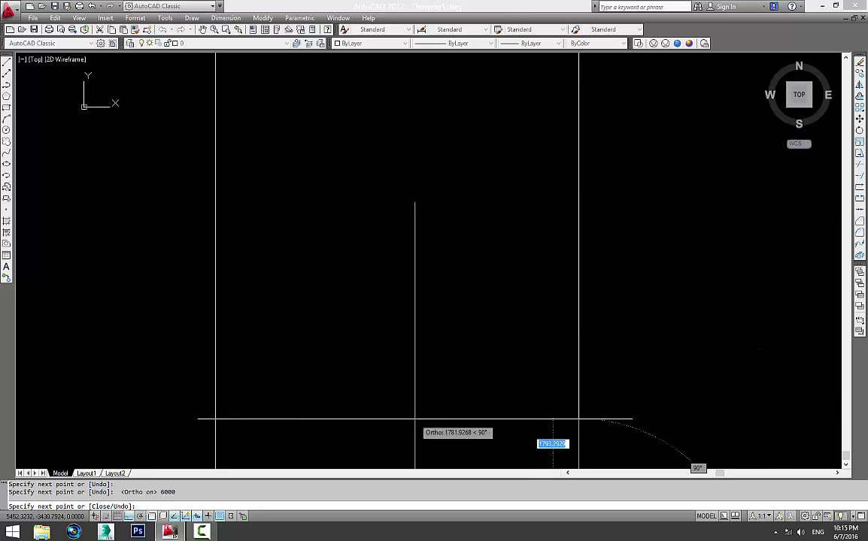
text(4000)
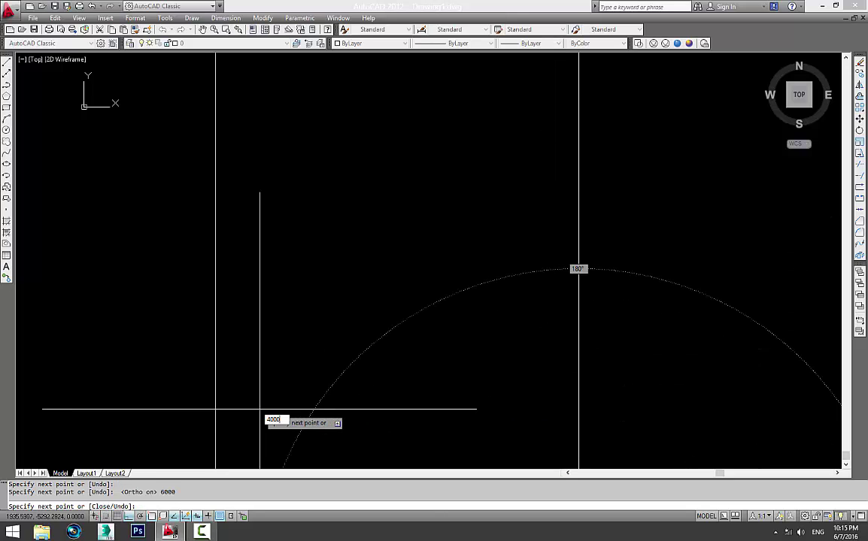
key(Return)
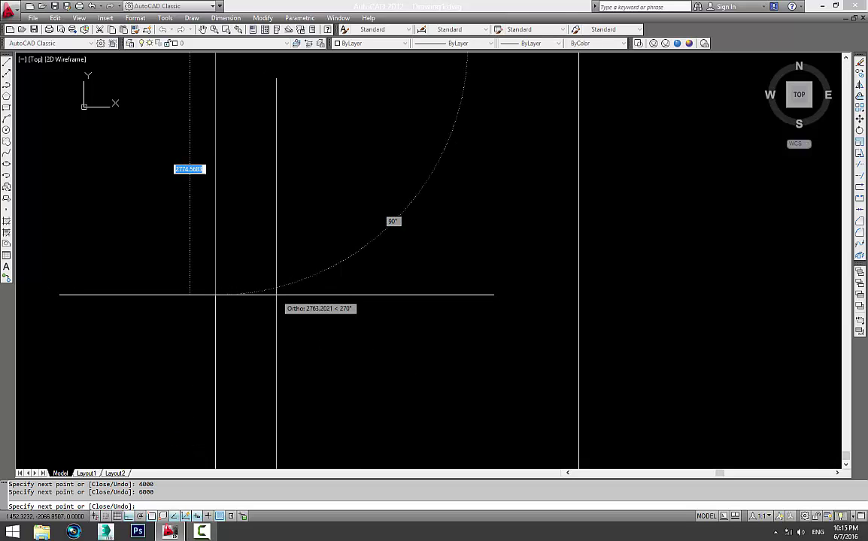
key(Escape)
text(z)
key(Return)
text(e)
key(Return)
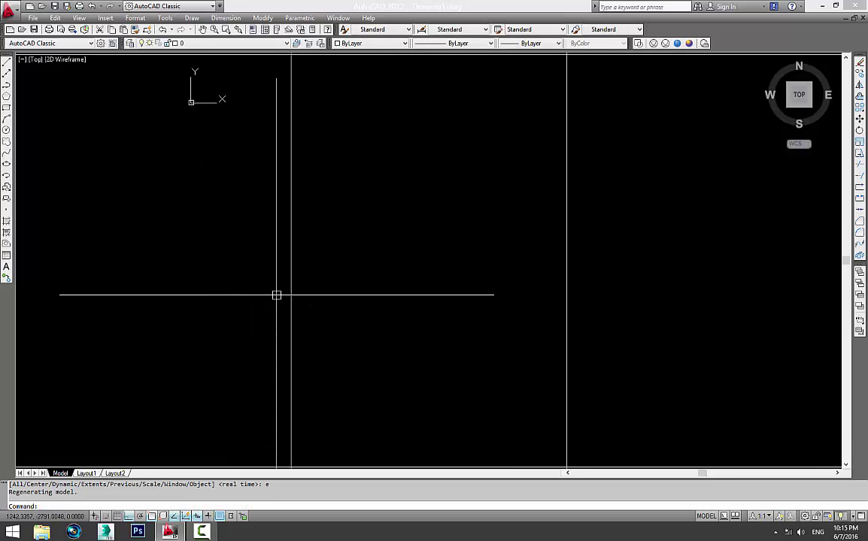
middle_drag(277, 295, 504, 416)
click(504, 416)
click(444, 216)
key(Escape)
middle_drag(452, 249, 467, 277)
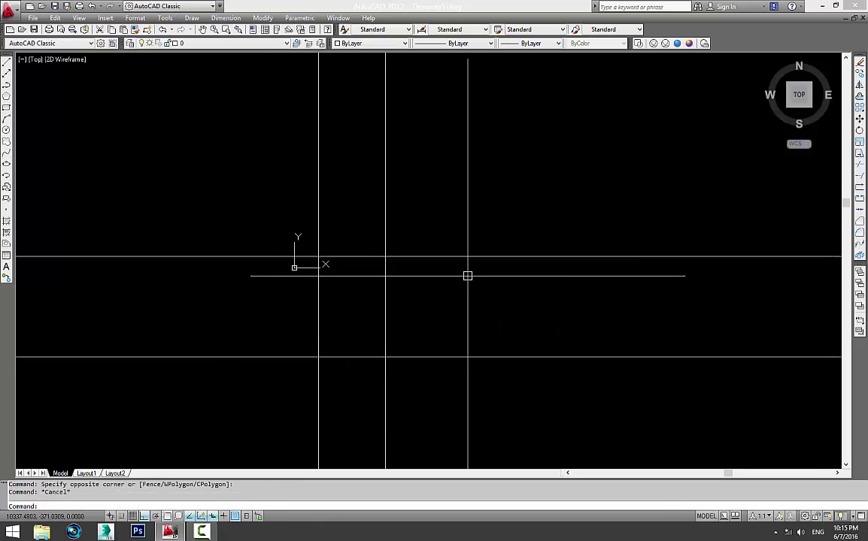
scroll(446, 285, up, 2)
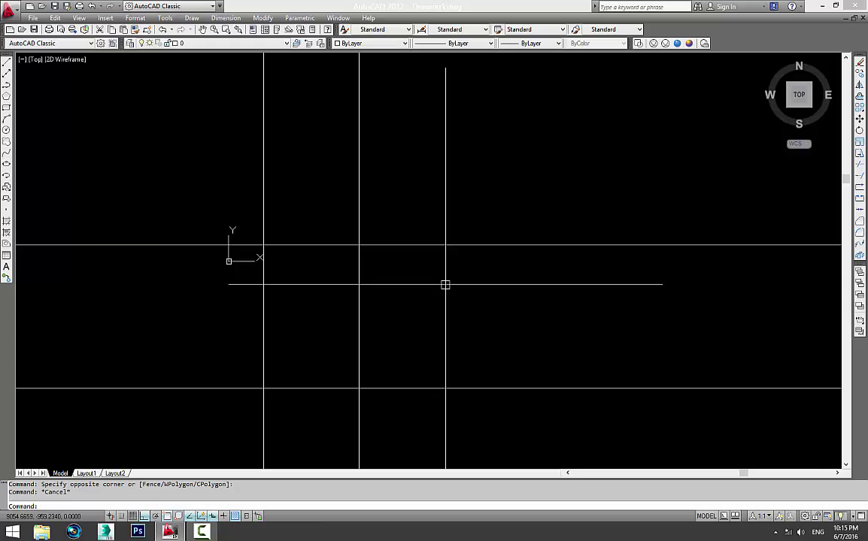
middle_drag(445, 285, 444, 191)
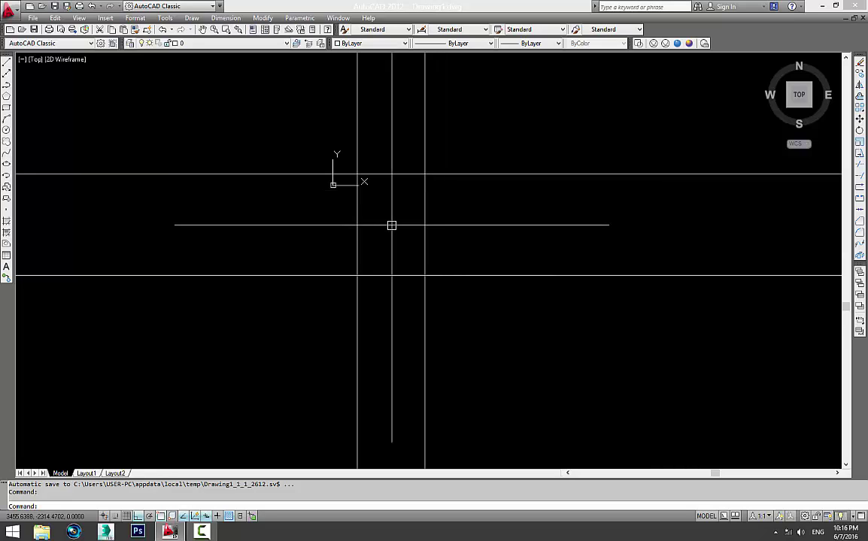
key(Escape)
scroll(372, 173, up, 3)
middle_drag(385, 179, 287, 181)
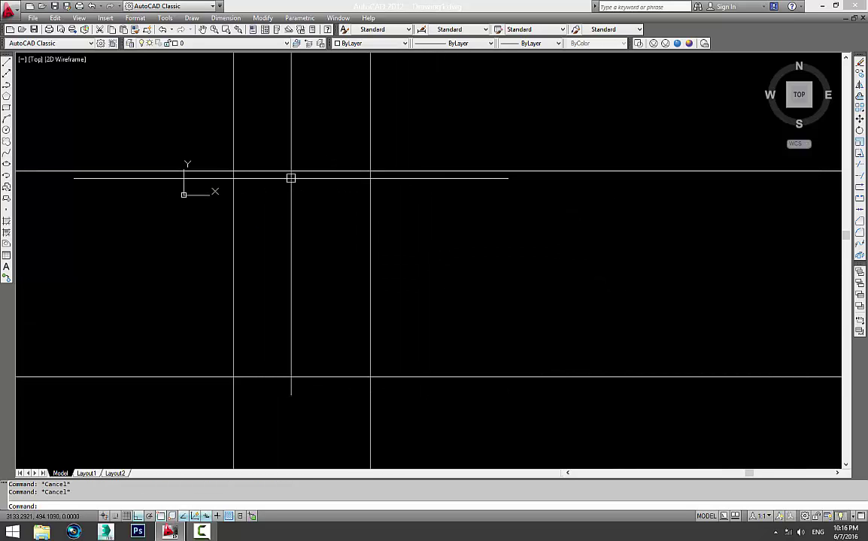
scroll(291, 178, down, 2)
text(XL)
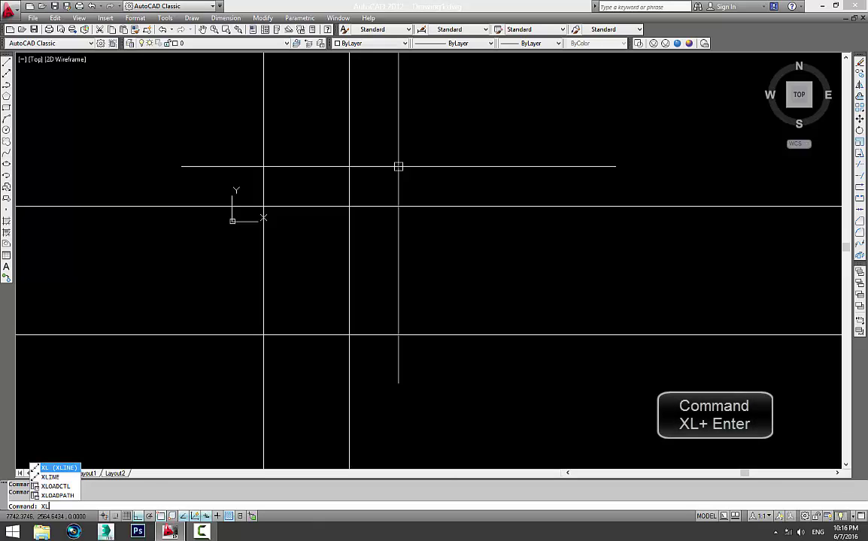
Step: Draw a 45° construction line through the lower grid intersection
key(Return)
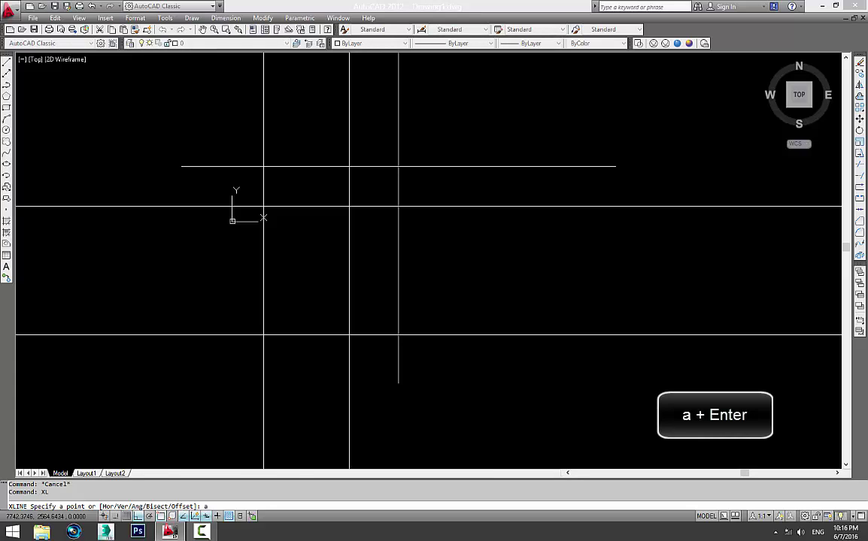
text(45)
key(Return)
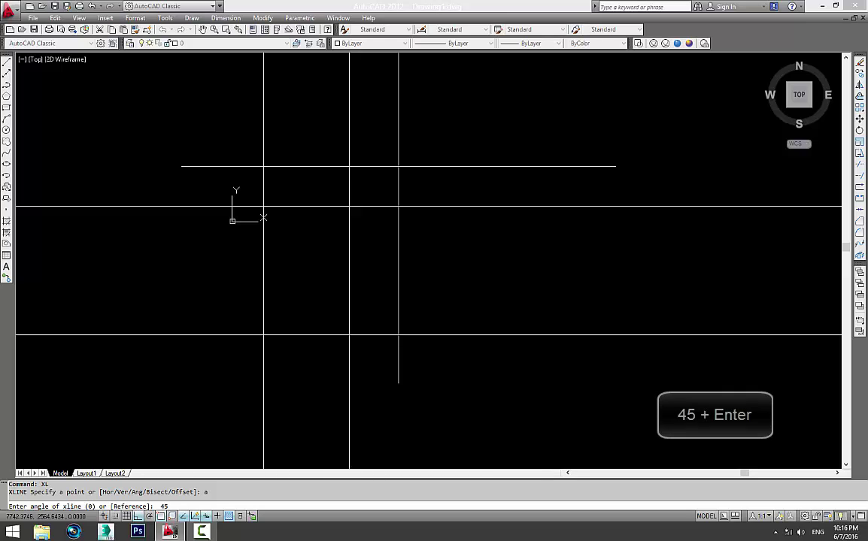
key(Return)
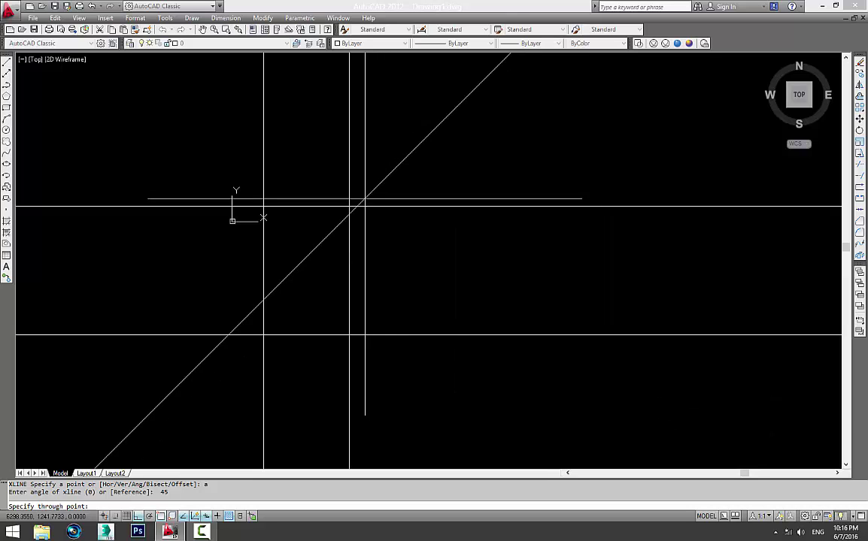
click(348, 335)
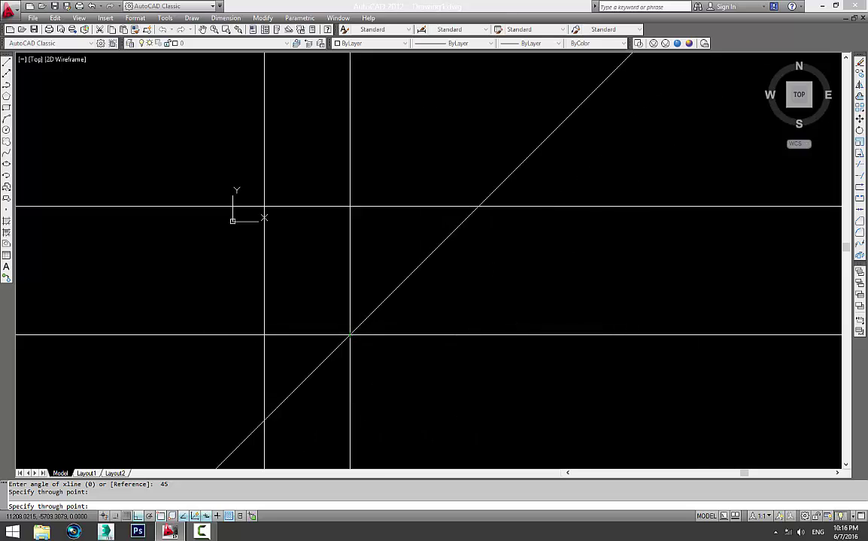
mouse_move(468, 333)
middle_down()
mouse_move(385, 269)
mouse_move(415, 348)
middle_up()
key(Escape)
Step: Erase all nine construction lines with a crossing selection
text(e)
key(Return)
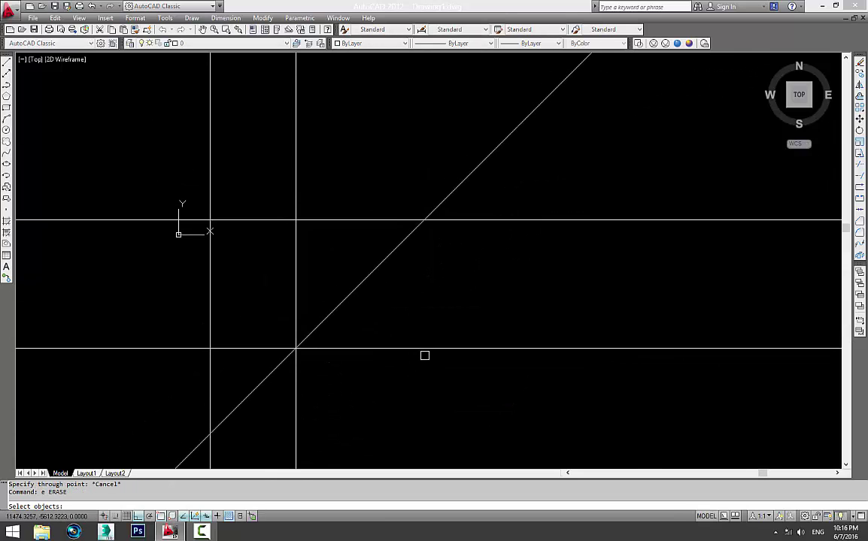
key(Escape)
key(Escape)
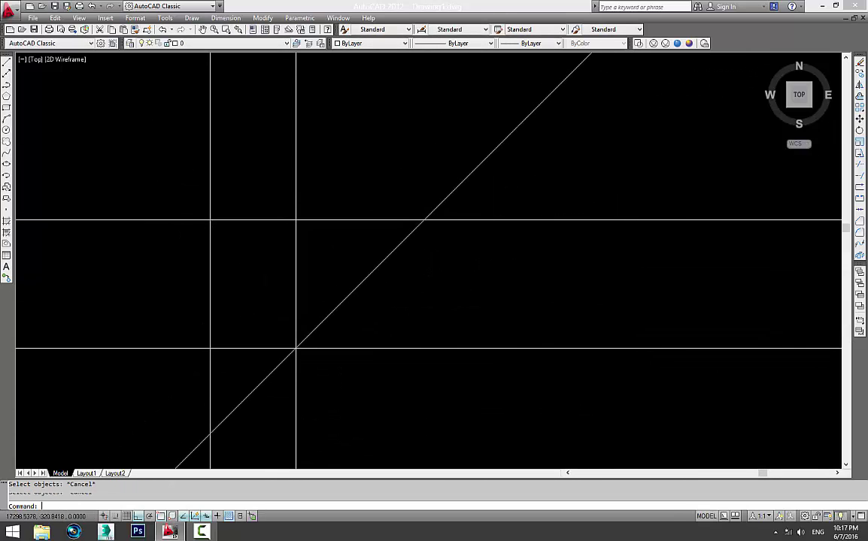
key(Escape)
text(e)
key(Return)
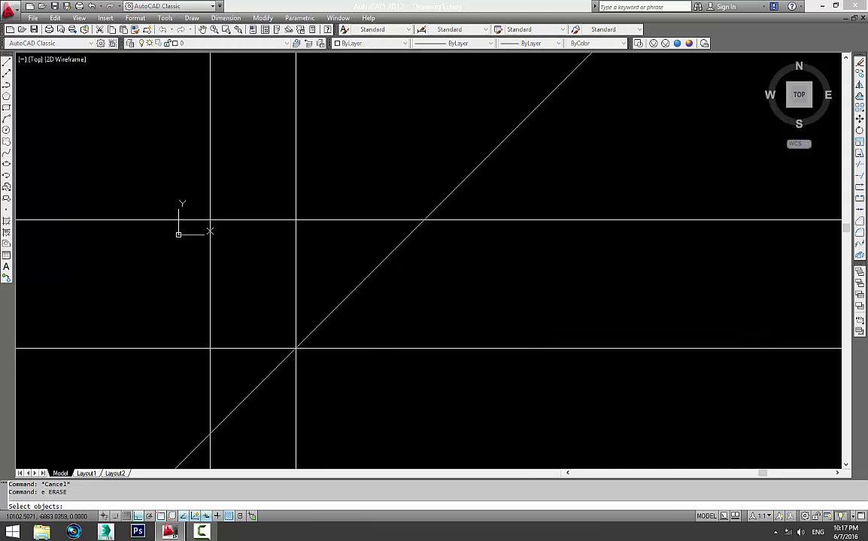
click(395, 379)
click(182, 190)
key(Return)
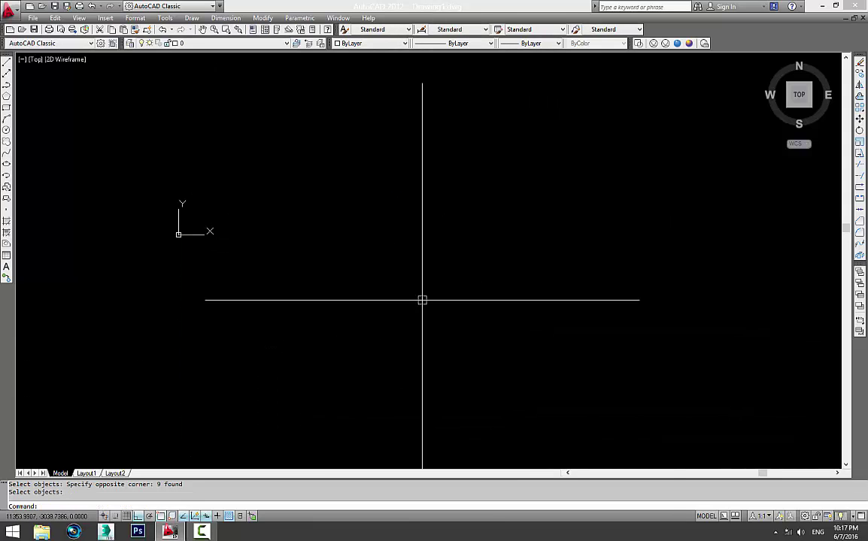
key(Escape)
middle_drag(407, 300, 391, 289)
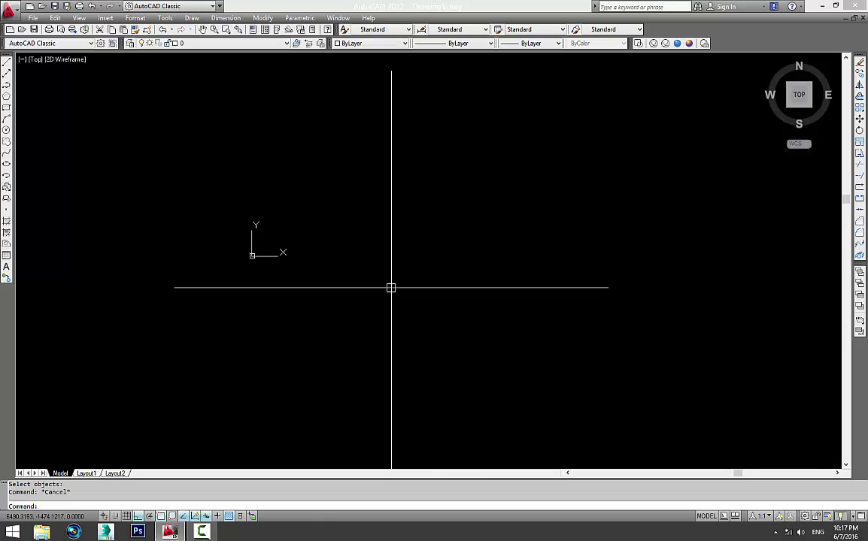
text(L)
Step: Draw a short diagonal line with Ortho turned off
key(Return)
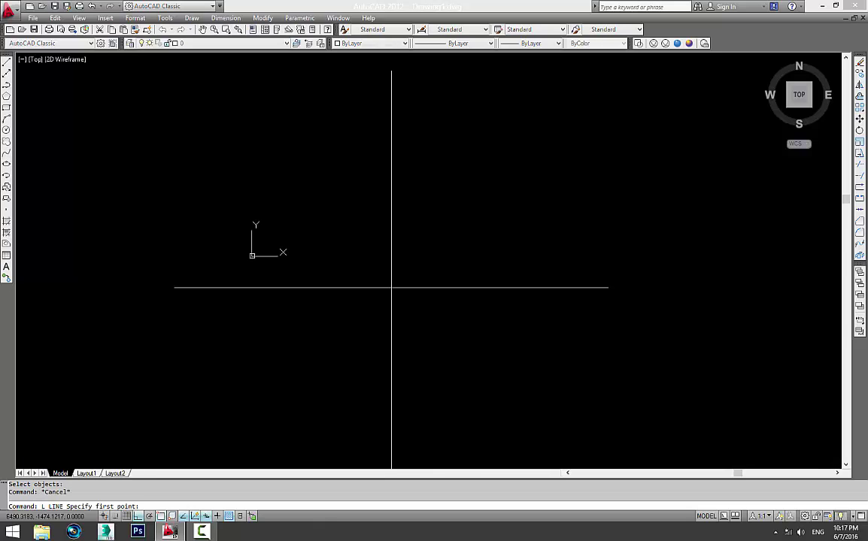
click(317, 307)
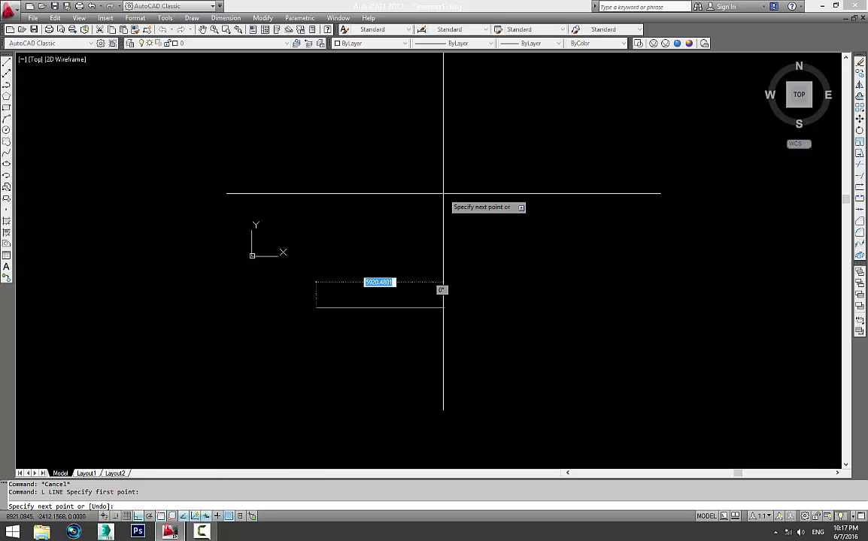
key(F8)
key(Escape)
middle_drag(459, 234, 380, 246)
text(C)
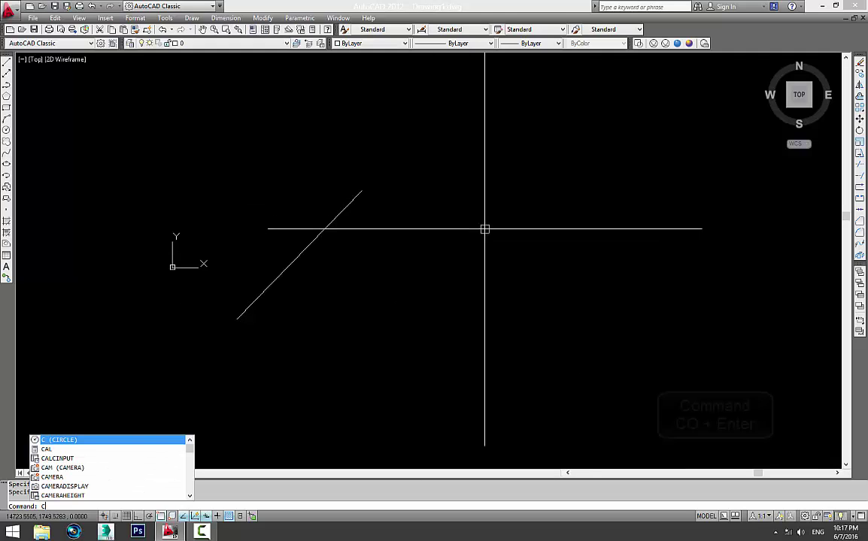
Step: Copy the diagonal line 200 units to the right with Ortho on
text(o)
key(Return)
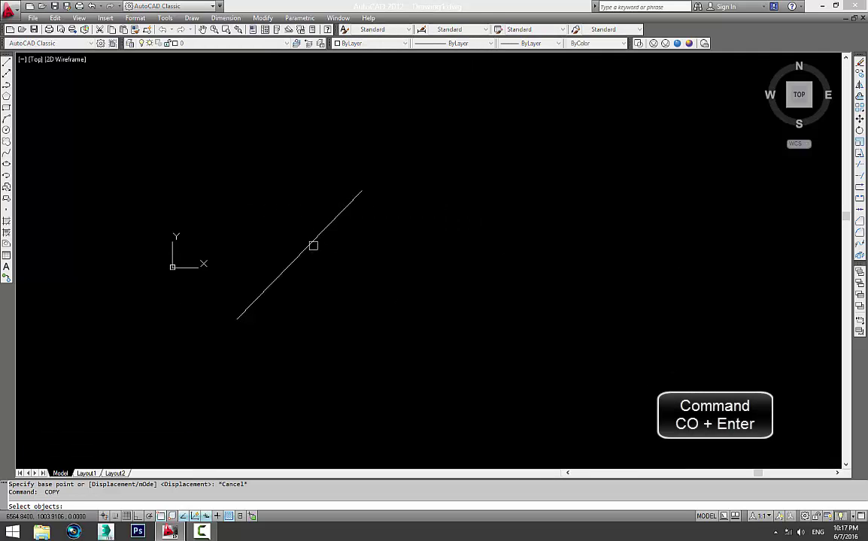
click(312, 244)
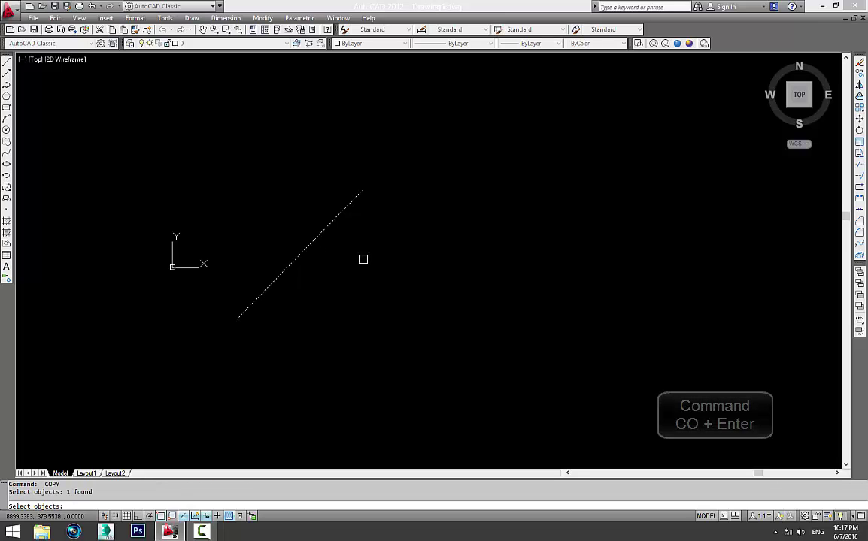
key(Return)
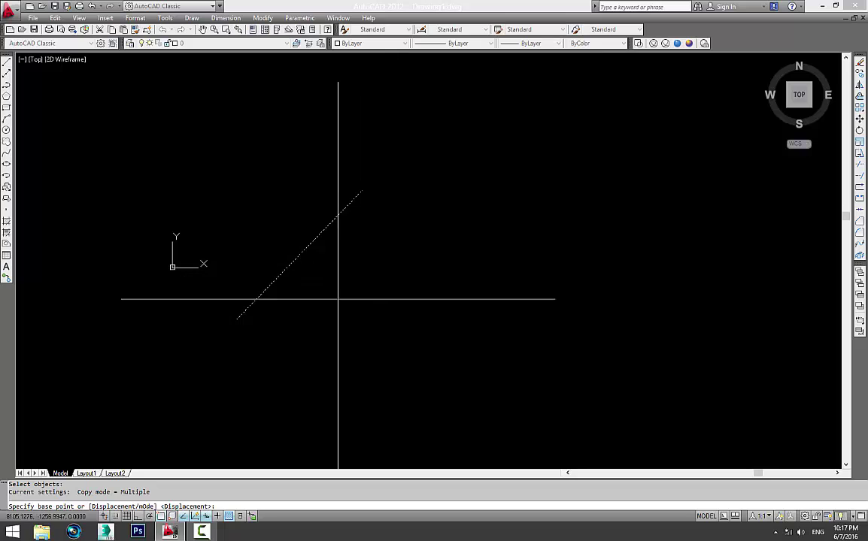
click(403, 268)
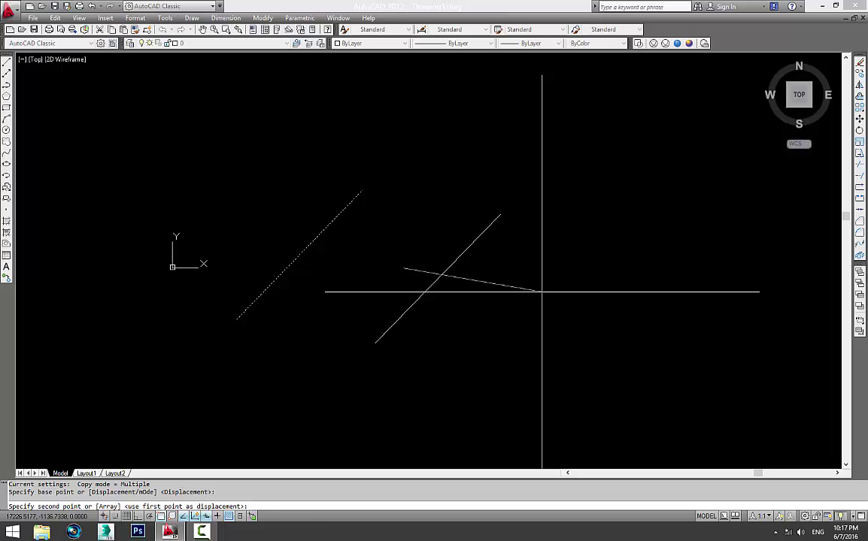
key(F8)
text(200)
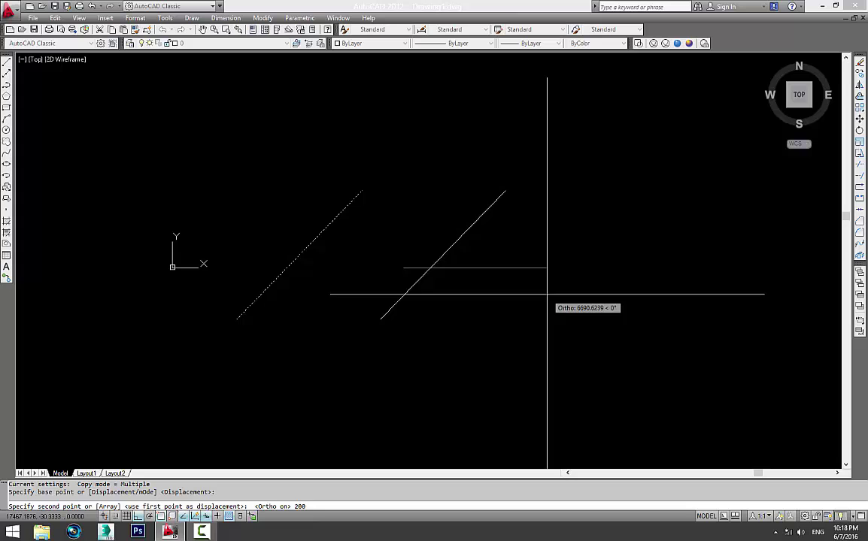
key(Return)
key(Escape)
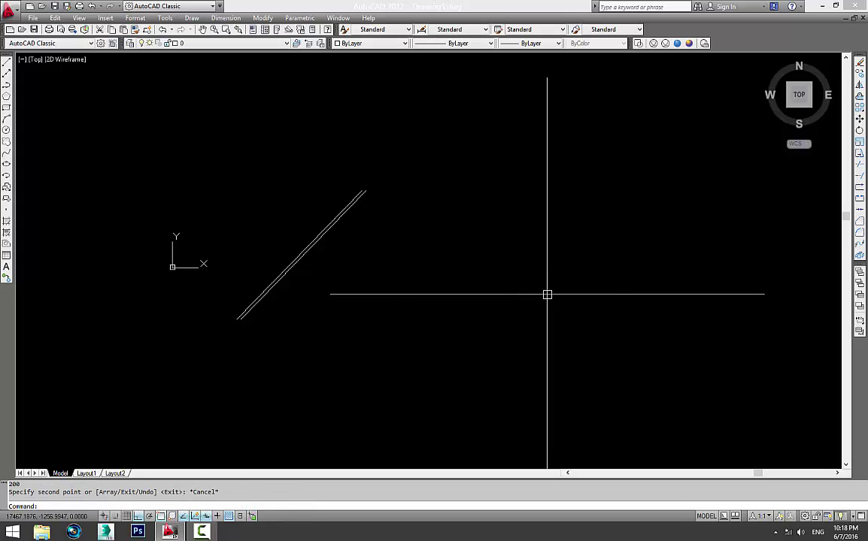
Step: Zoom and pan to frame the pair of parallel slanted lines
scroll(272, 242, up, 3)
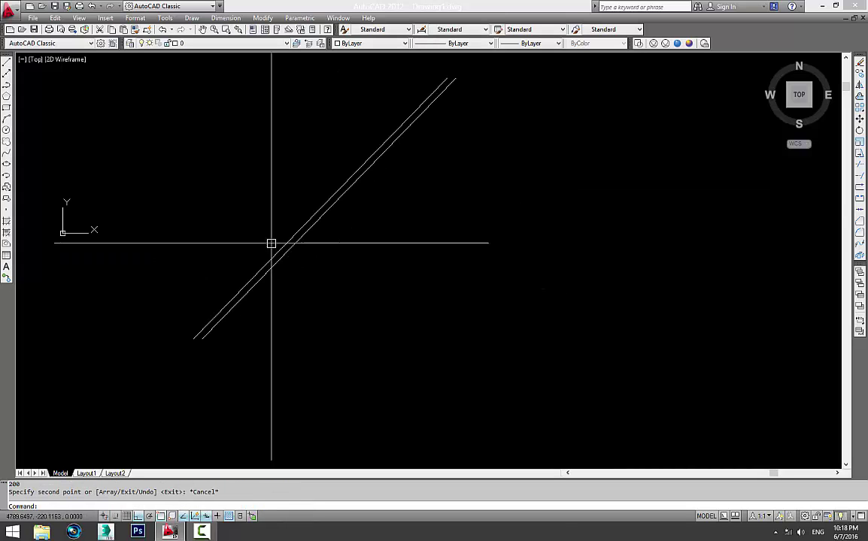
middle_drag(272, 242, 368, 339)
scroll(413, 344, up, 2)
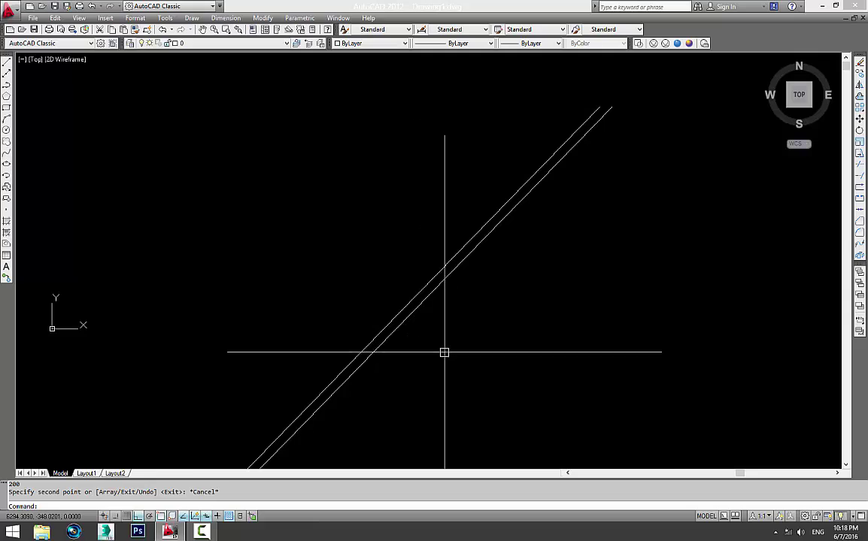
middle_drag(445, 353, 411, 251)
scroll(411, 251, down, 2)
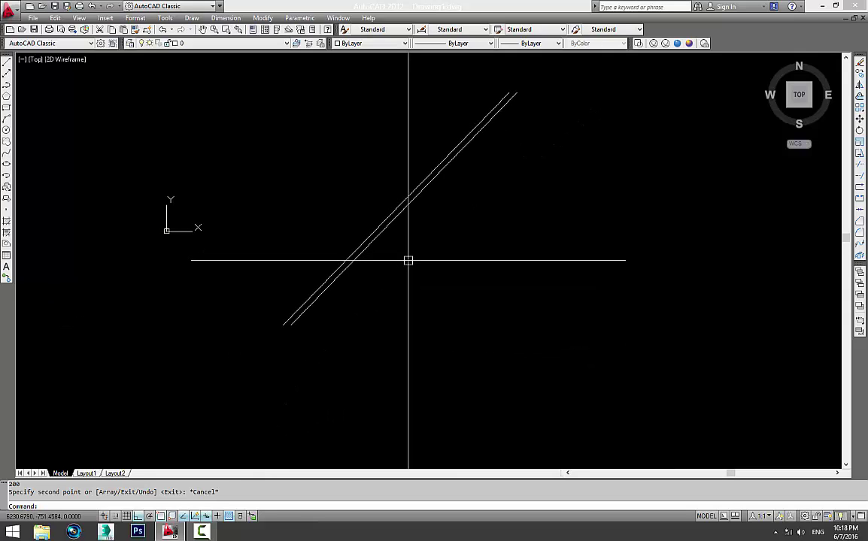
click(408, 260)
middle_drag(384, 184, 295, 234)
key(Escape)
text(c)
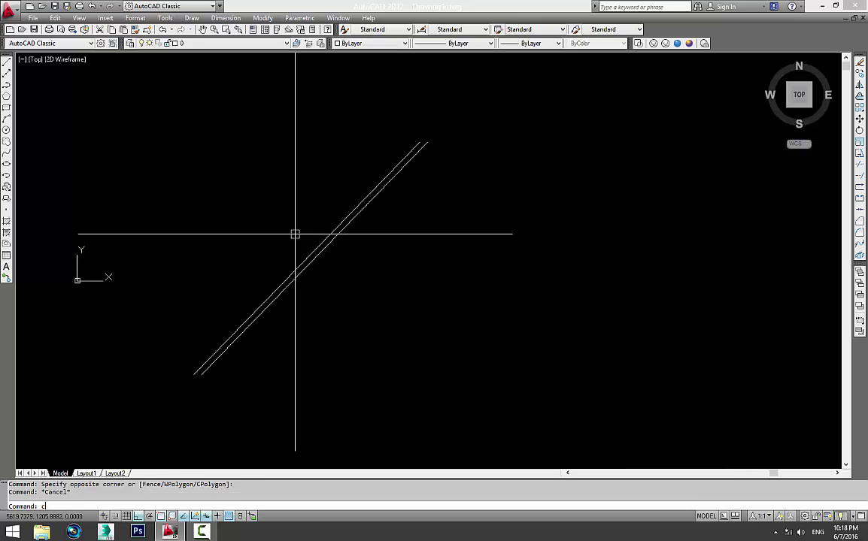
Step: Copy the two parallel lines 3000 units upward
text(p)
key(Return)
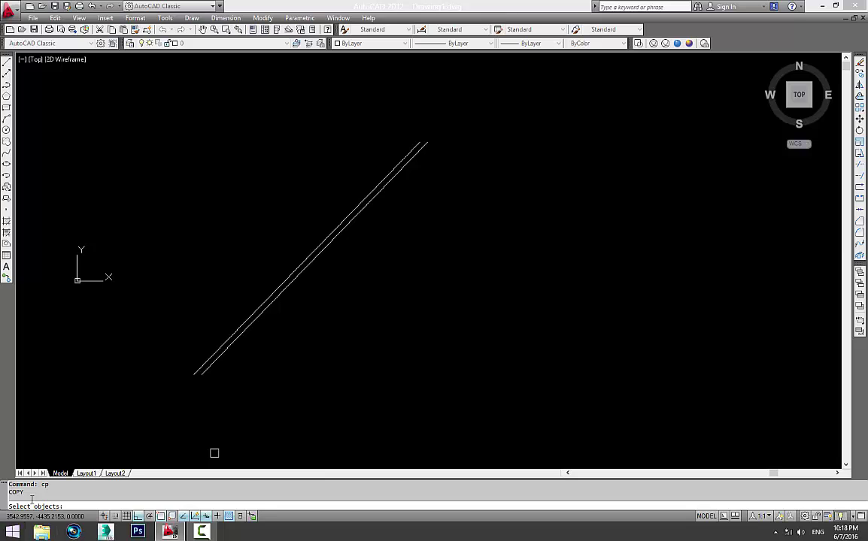
click(328, 219)
click(285, 183)
key(Return)
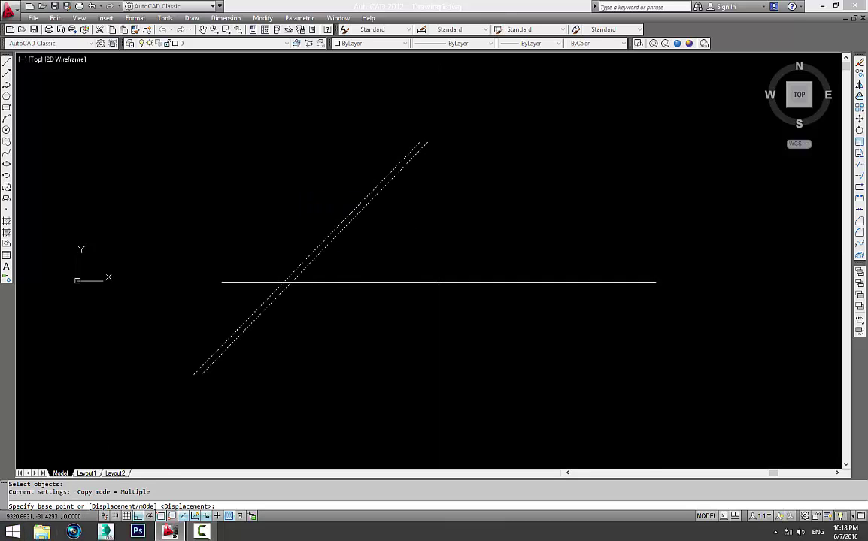
click(511, 392)
text(3000)
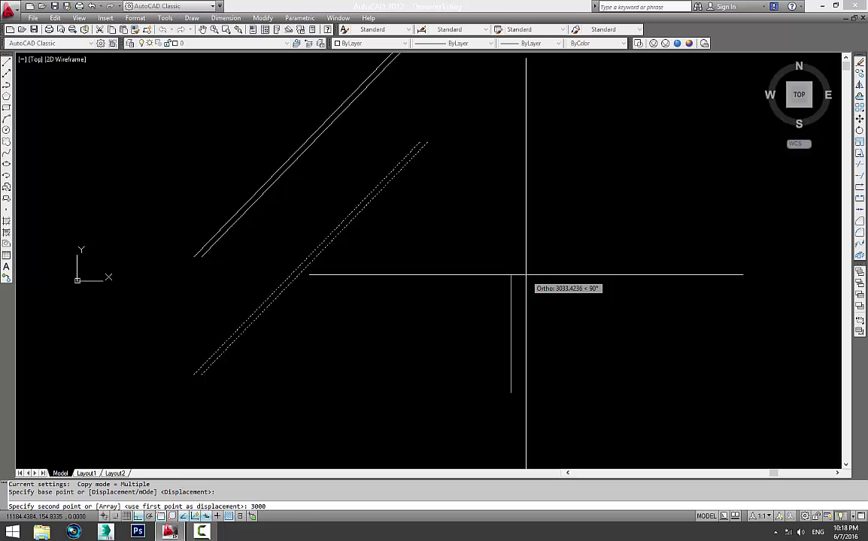
key(Return)
key(Escape)
scroll(438, 335, down, 2)
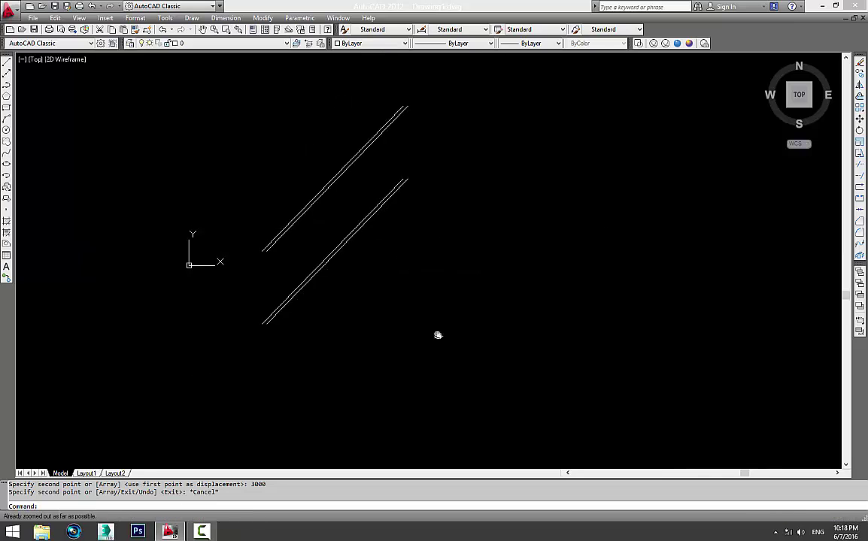
click(438, 335)
key(Escape)
scroll(371, 198, up, 2)
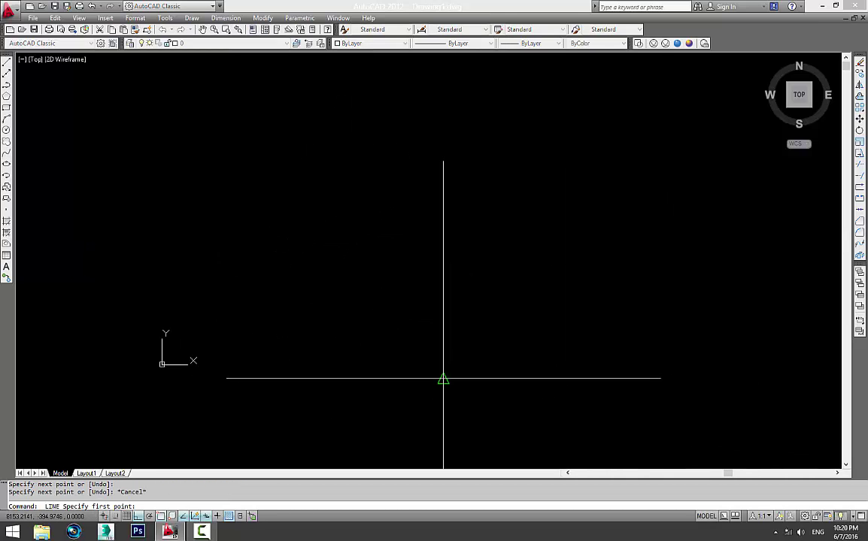
Step: Review the Object Snap tab with all snap modes ticked, then close it with OK
key(Escape)
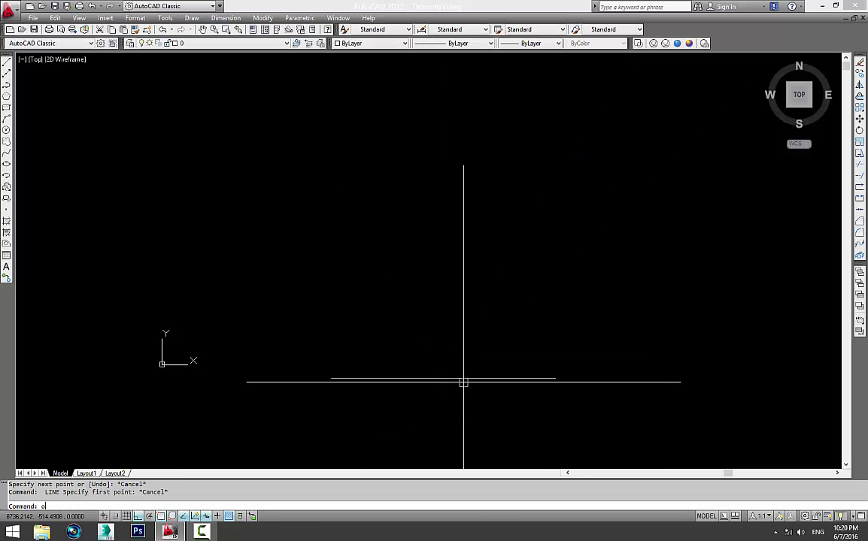
text(s)
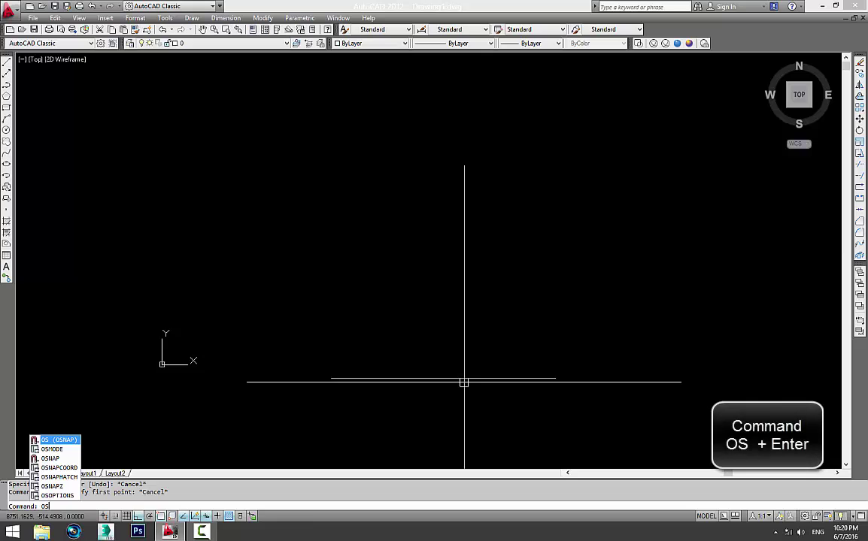
key(Return)
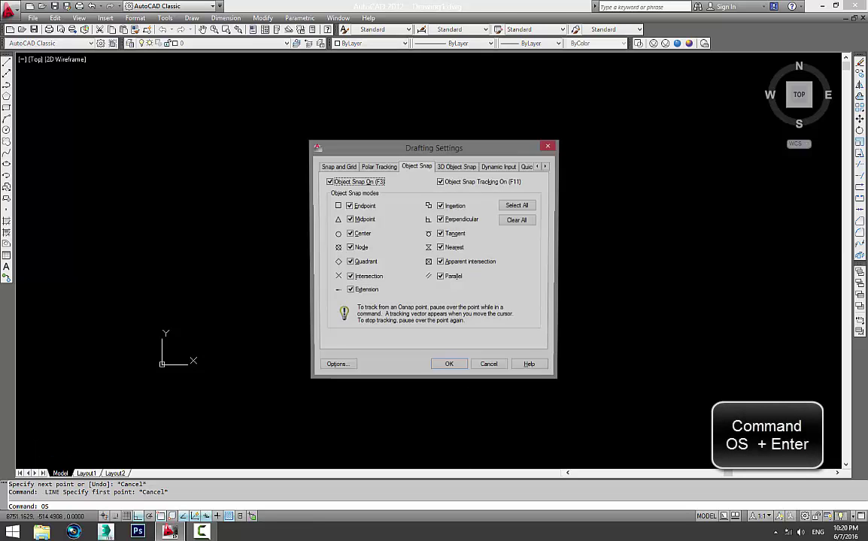
drag(490, 150, 554, 156)
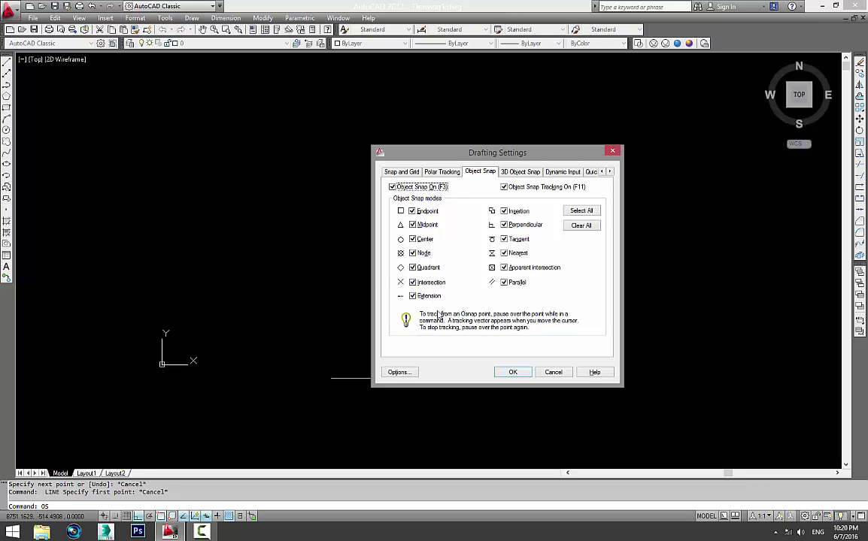
click(556, 378)
middle_drag(401, 345, 469, 292)
Step: With Ortho off, draw a diagonal line across the short horizontal line
text(l)
key(Return)
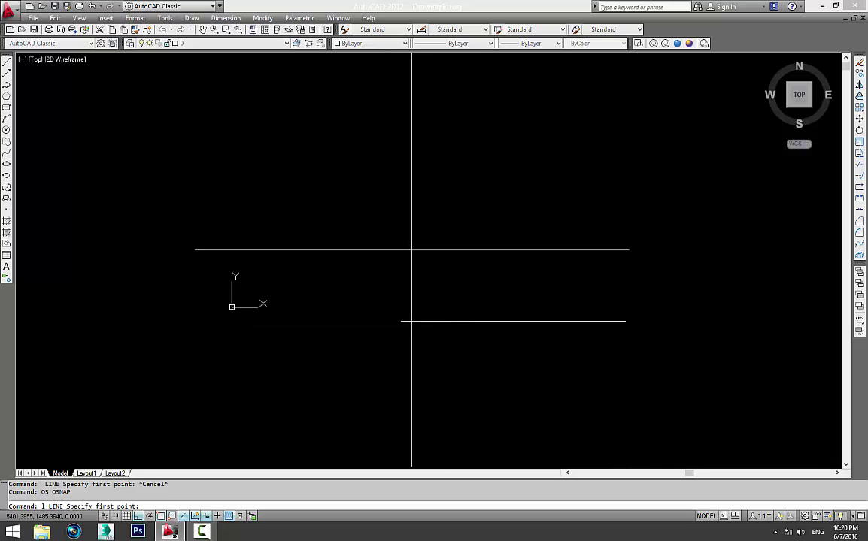
click(409, 242)
key(Escape)
key(Return)
click(420, 265)
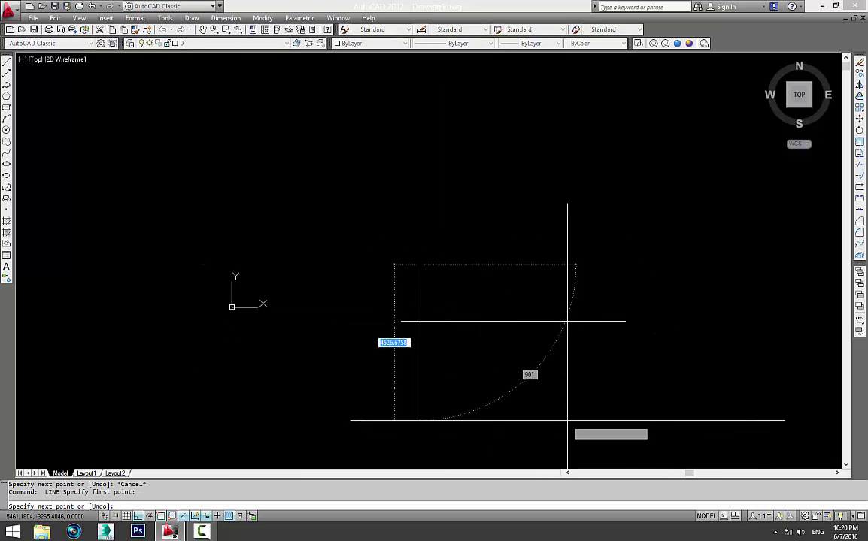
key(F8)
click(587, 414)
key(Escape)
click(496, 321)
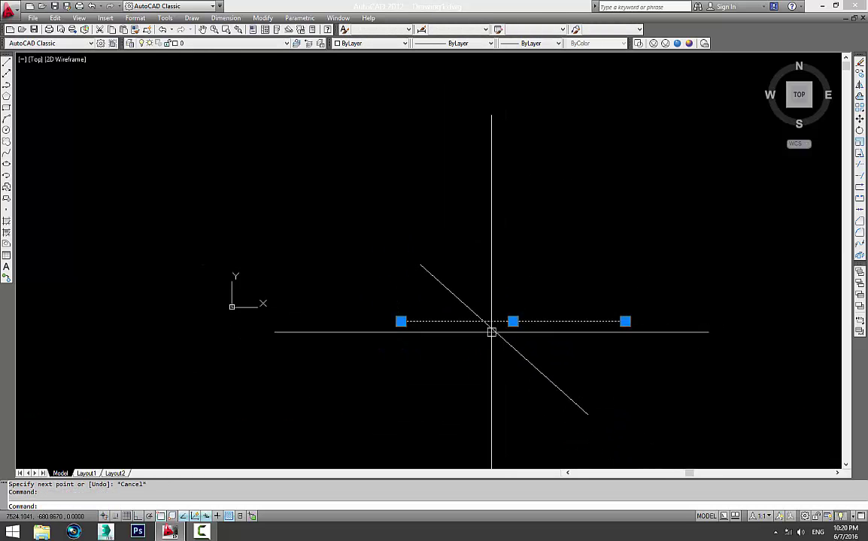
key(Escape)
Step: Try a line from the lines' intersection, then cancel it and recentre the view
text(l)
key(Return)
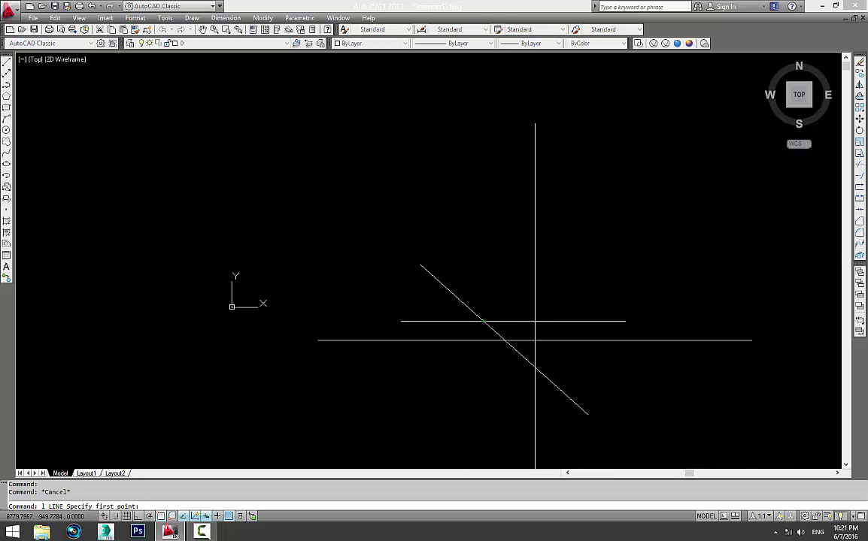
scroll(539, 337, up, 3)
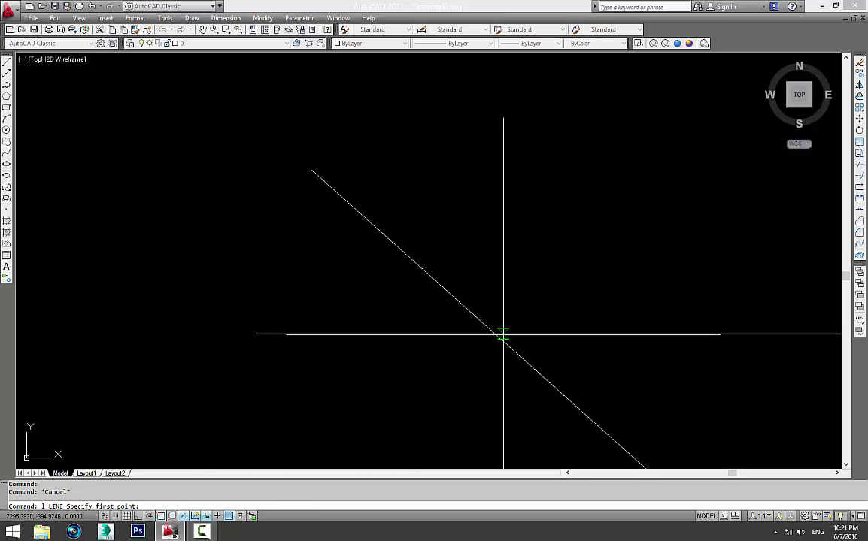
click(495, 334)
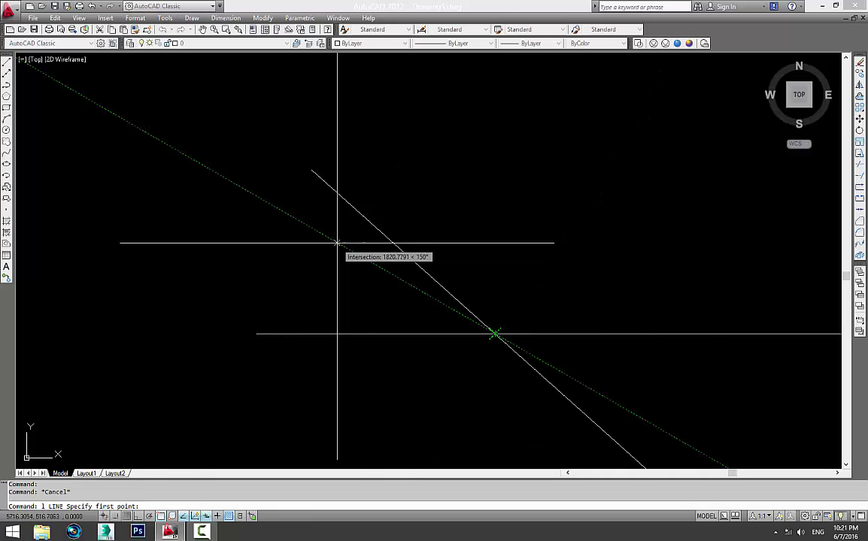
scroll(423, 353, down, 5)
key(Escape)
middle_drag(453, 360, 420, 322)
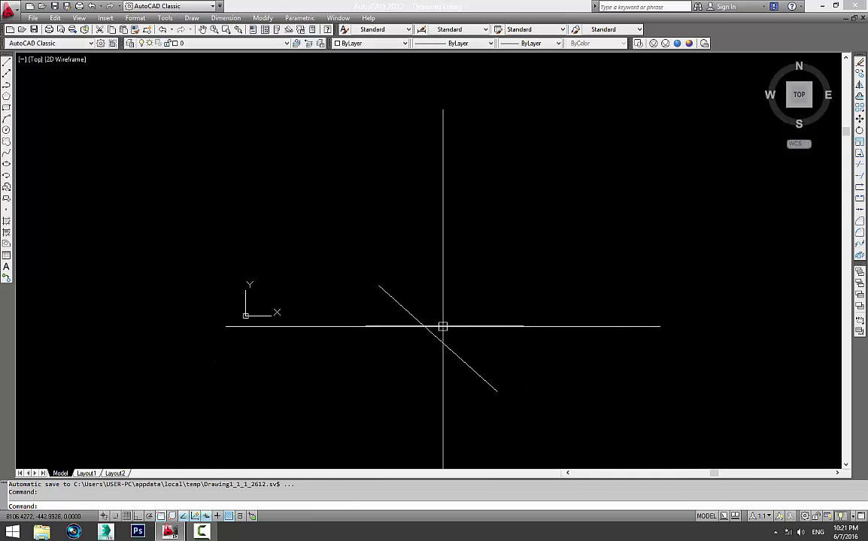
scroll(444, 325, up, 3)
scroll(468, 320, down, 2)
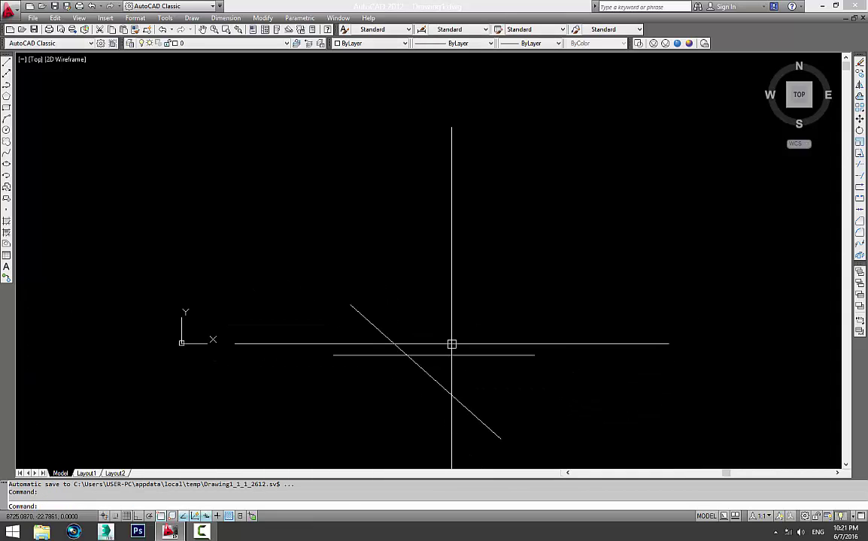
key(Return)
key(Escape)
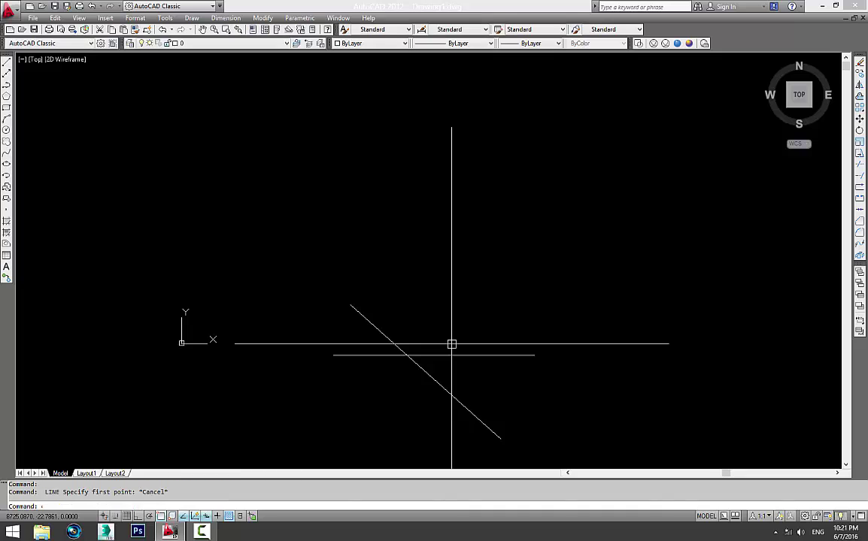
text(os)
Step: Reopen Object Snap settings with OS, showing every mode ticked and tracking on
key(Return)
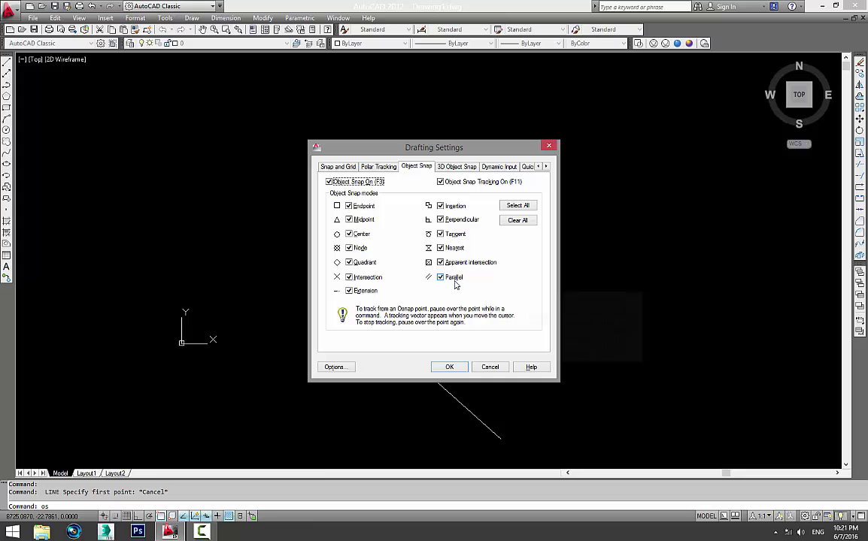
Step: Close the snap settings and erase the diagonal and short lines
click(449, 368)
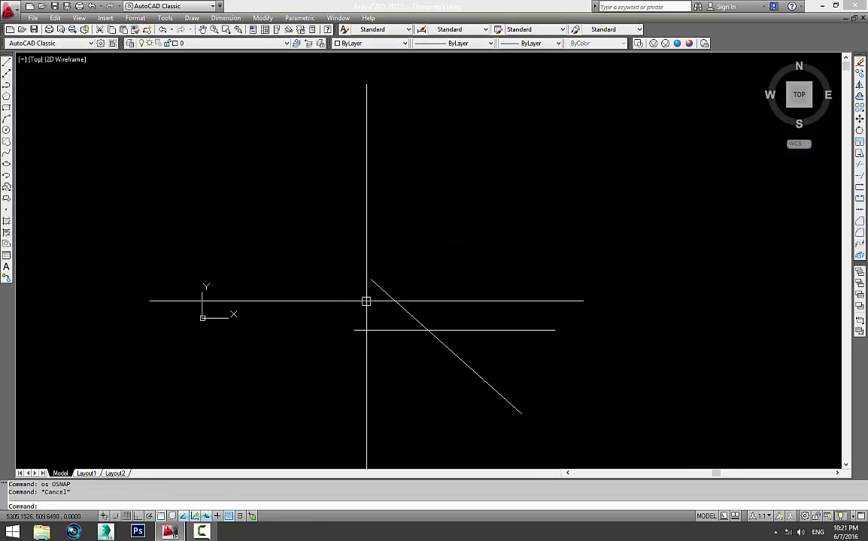
click(431, 288)
click(408, 331)
text(e)
key(Return)
key(Escape)
Step: Draw a new horizontal line with Ortho on
text(l)
key(Return)
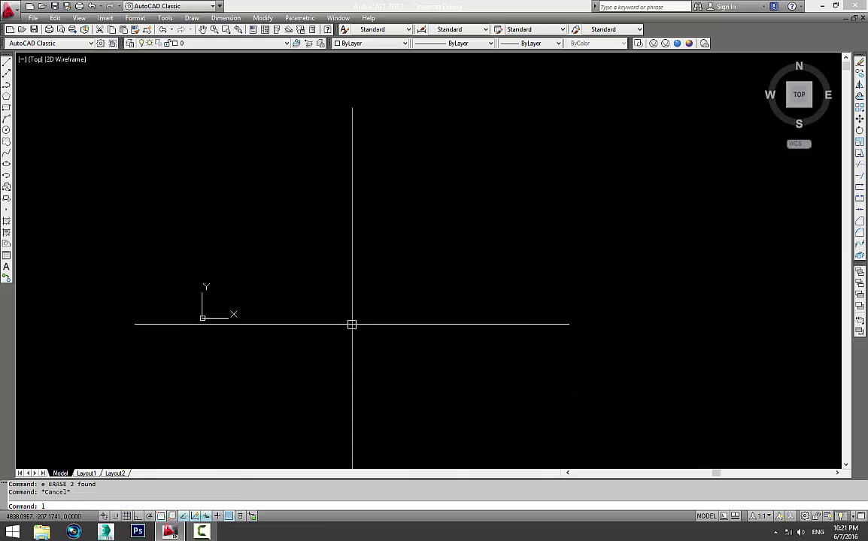
click(301, 320)
key(F8)
click(564, 339)
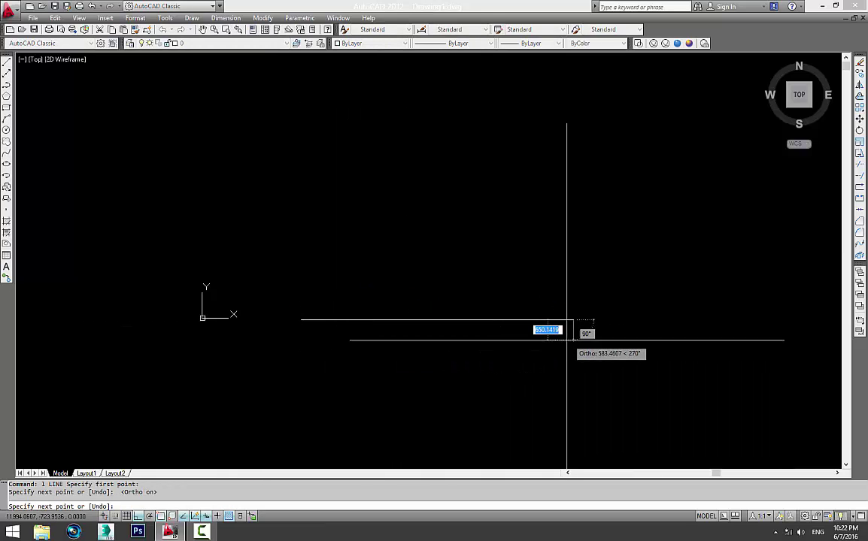
key(Escape)
middle_drag(546, 353, 522, 390)
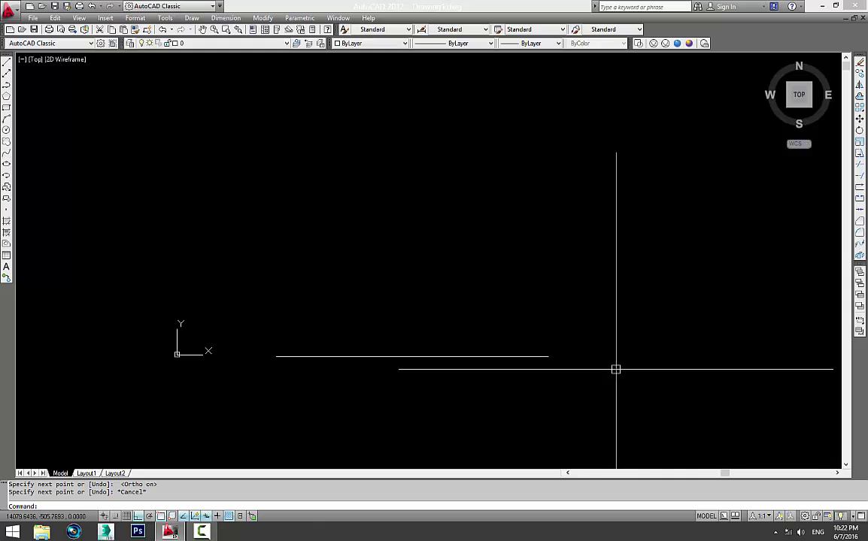
Step: Clear all object snap modes in Drafting Settings, then reopen the settings
text(l)
key(Return)
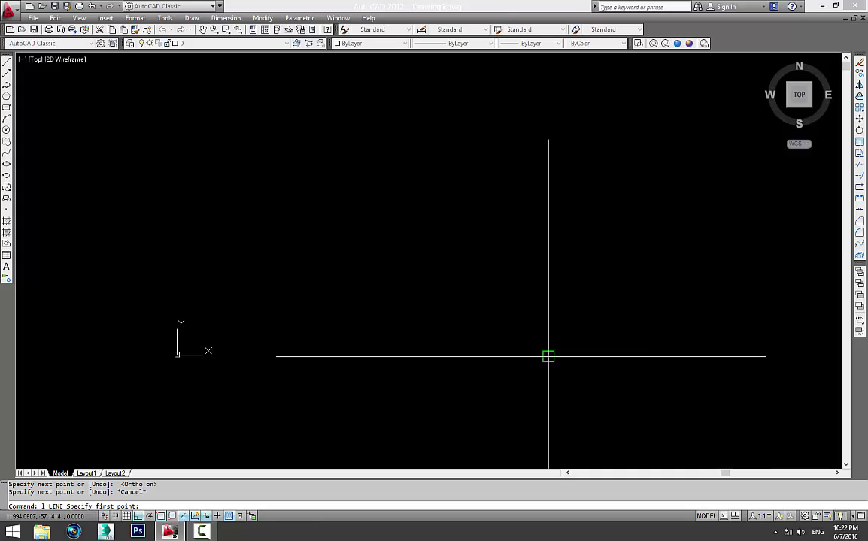
key(Escape)
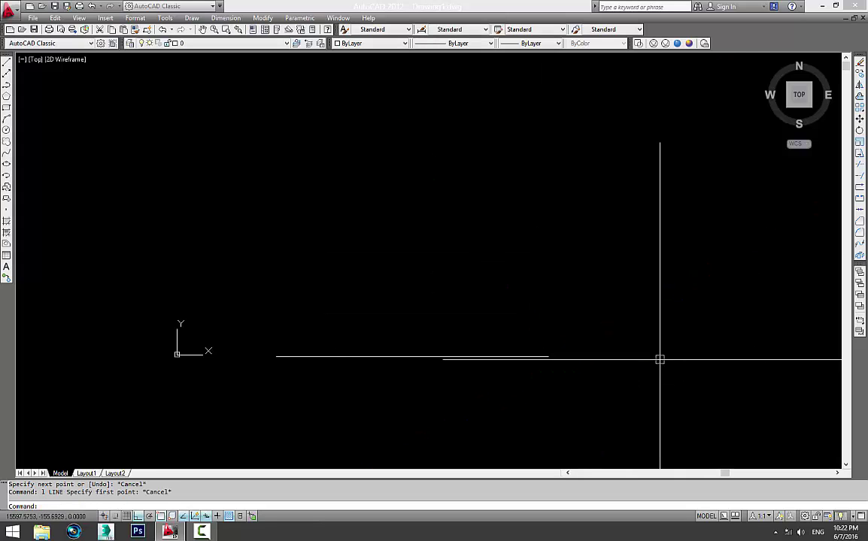
text(OS)
key(Return)
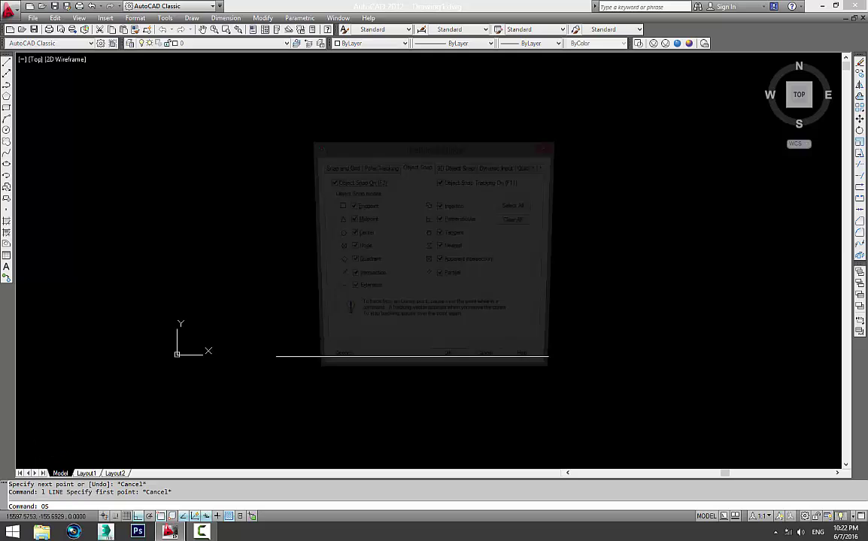
click(517, 220)
click(449, 367)
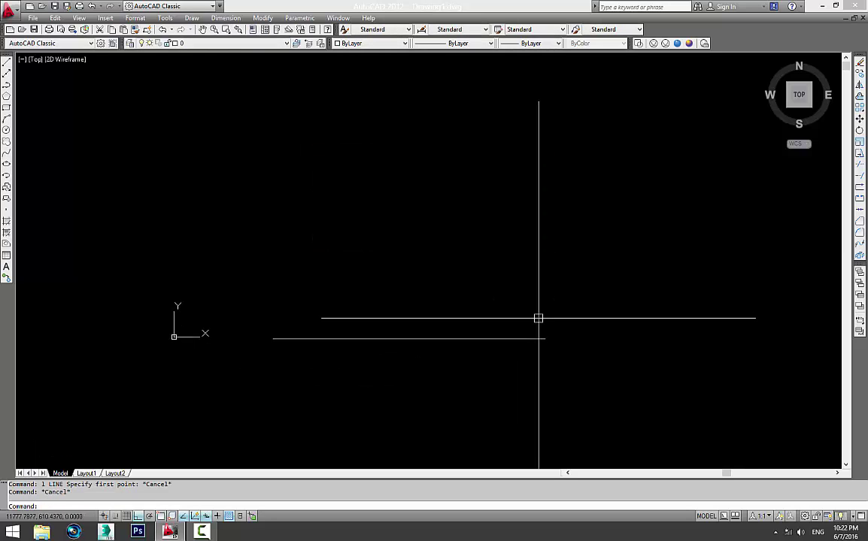
text(l)
key(Return)
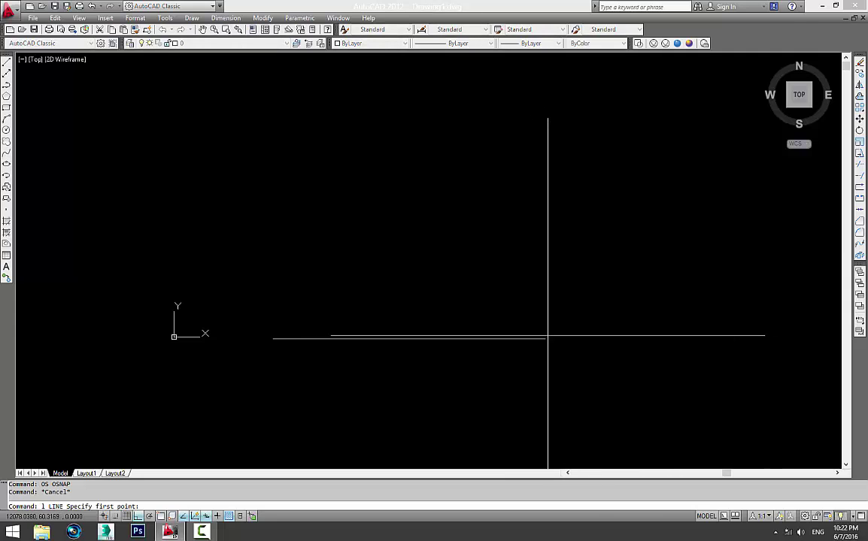
key(Escape)
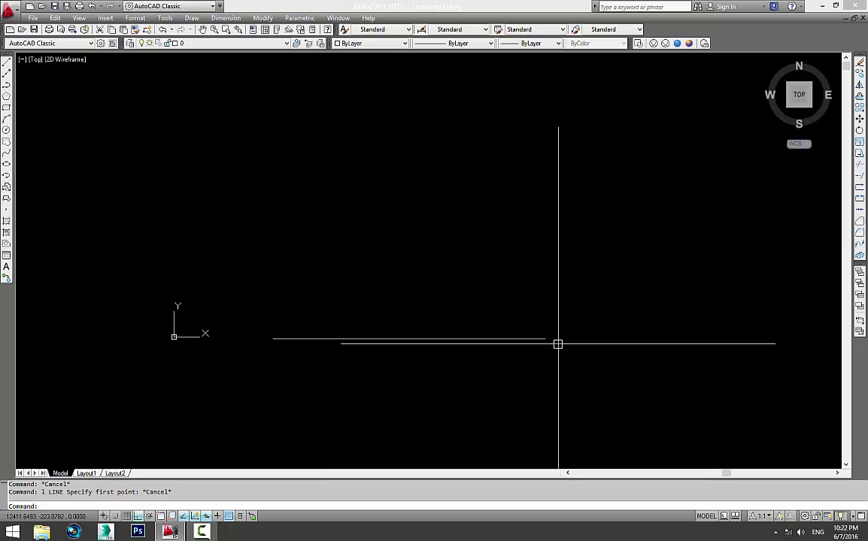
text(OS)
key(Return)
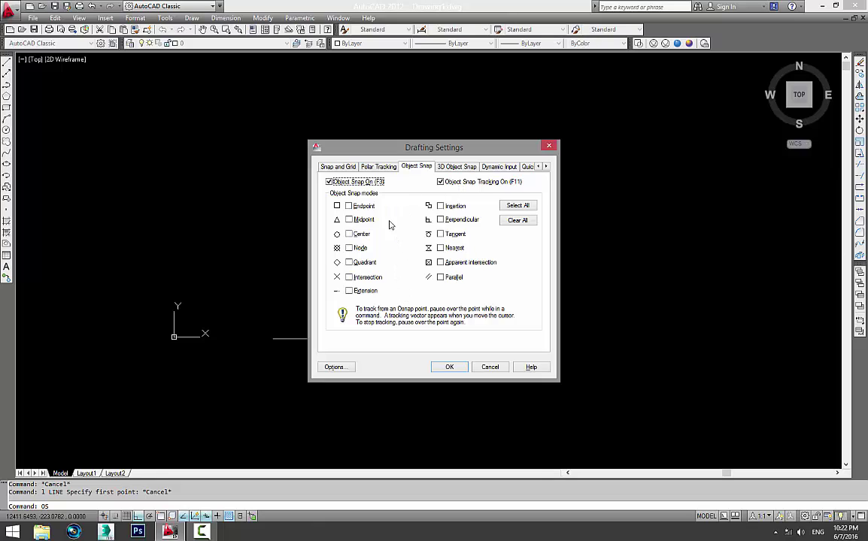
Step: Tick the Endpoint, Midpoint, Center and Perpendicular snaps and apply them with OK
click(369, 207)
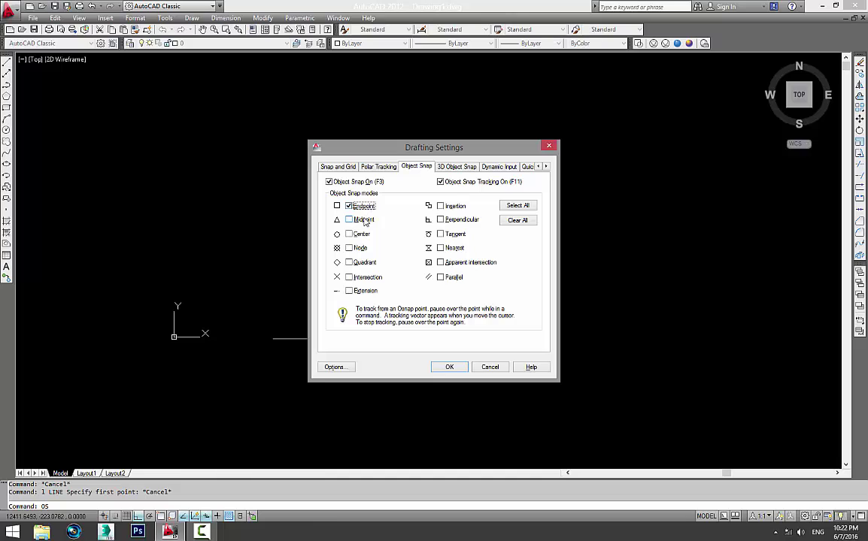
click(364, 219)
click(362, 235)
click(453, 219)
drag(449, 368, 458, 277)
click(447, 367)
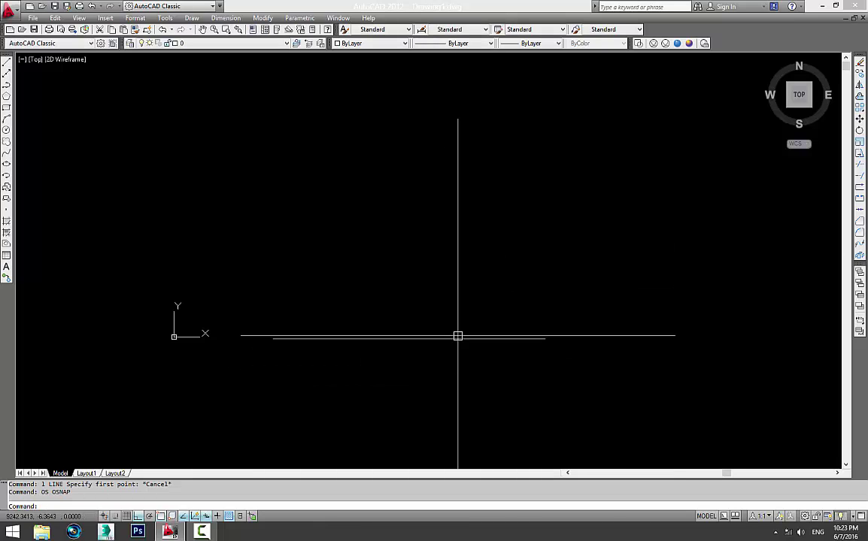
Step: Delete the horizontal line and start the MLINE command
click(508, 359)
click(469, 314)
middle_drag(469, 314, 509, 271)
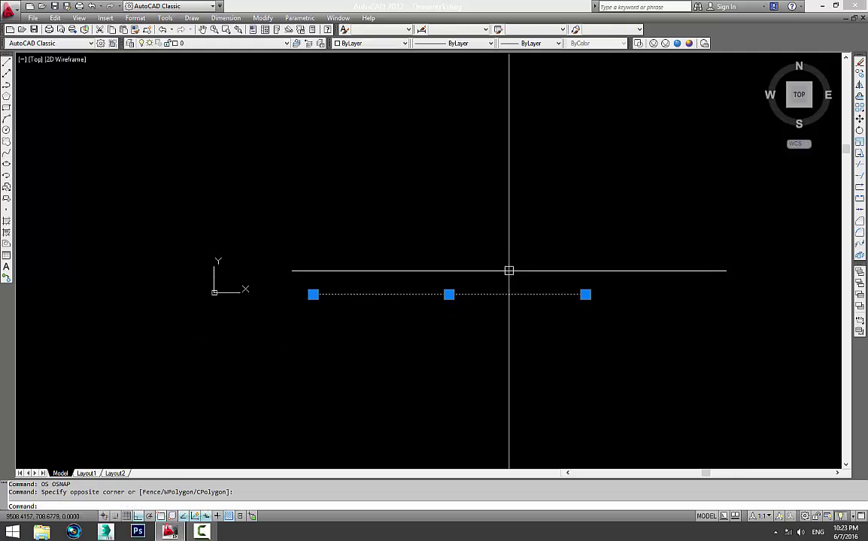
key(Delete)
key(Escape)
key(Escape)
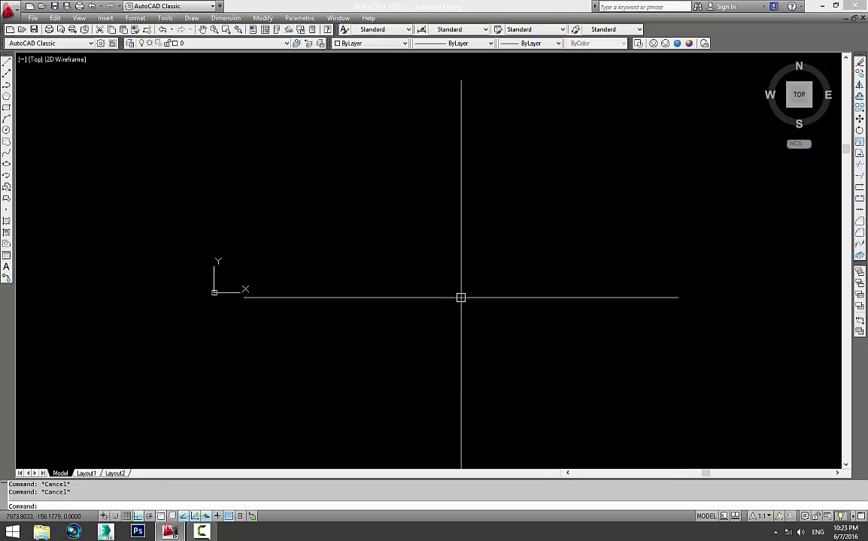
text(ml)
key(Return)
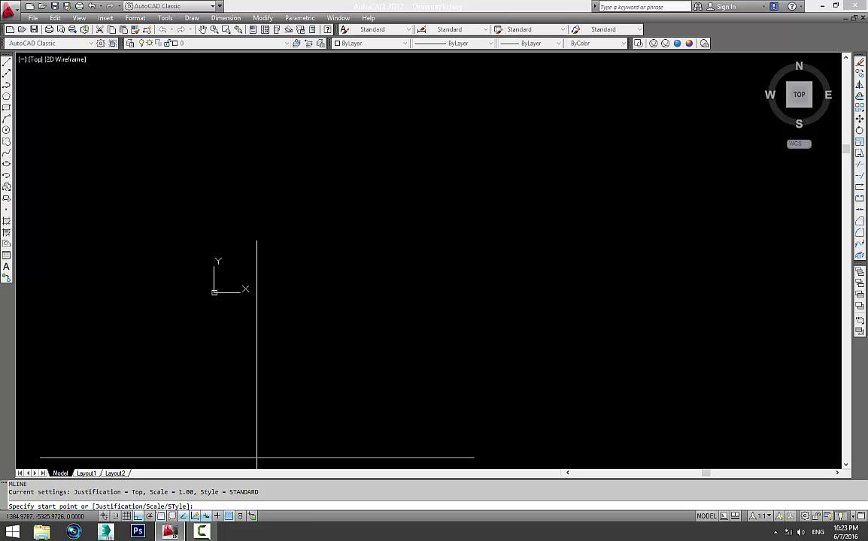
Step: Set the multiline scale to 200 and pick the rectangle's start point
key(s)
key(Return)
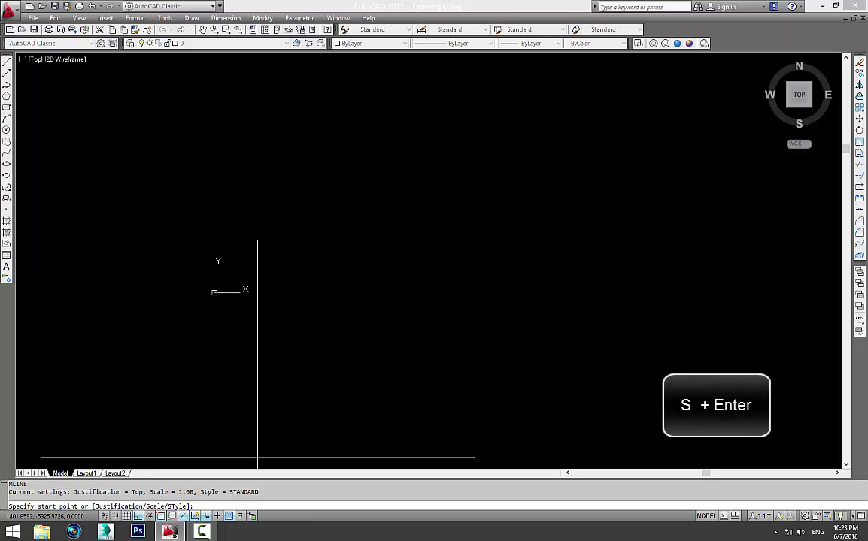
key(Return)
text(200)
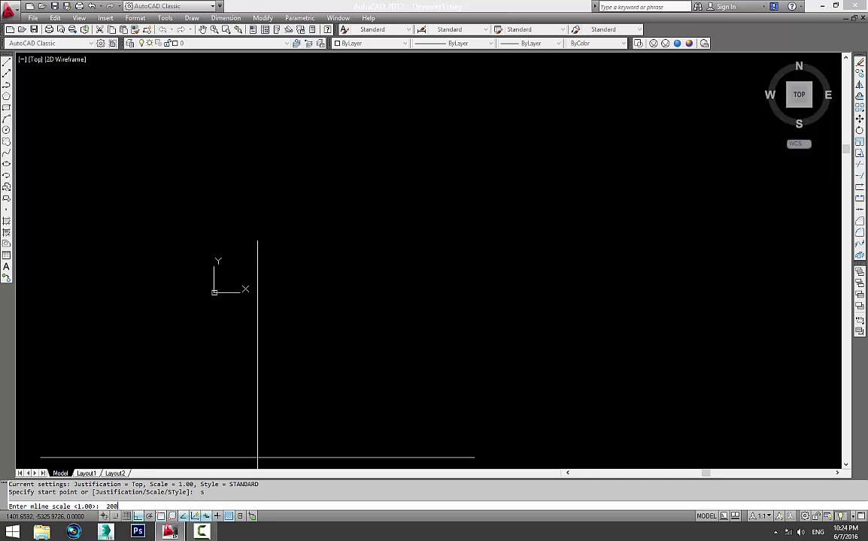
key(Return)
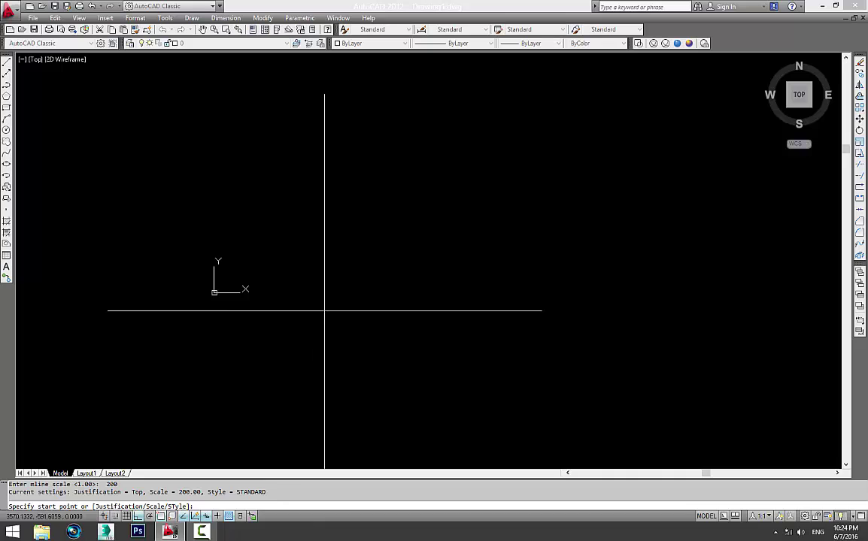
click(321, 225)
middle_drag(341, 369, 342, 269)
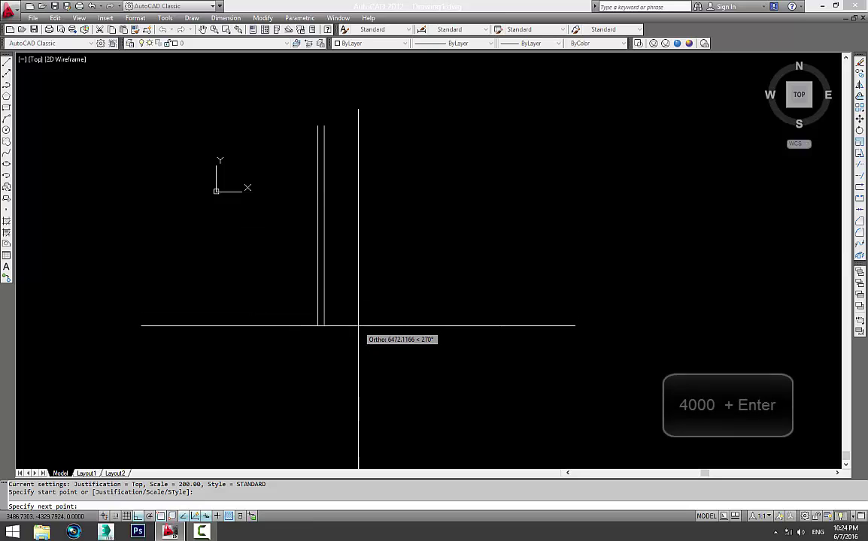
Step: Draw the multiline sides 4000, 6000, 4000 and 6000 to close the rectangle
text(4000)
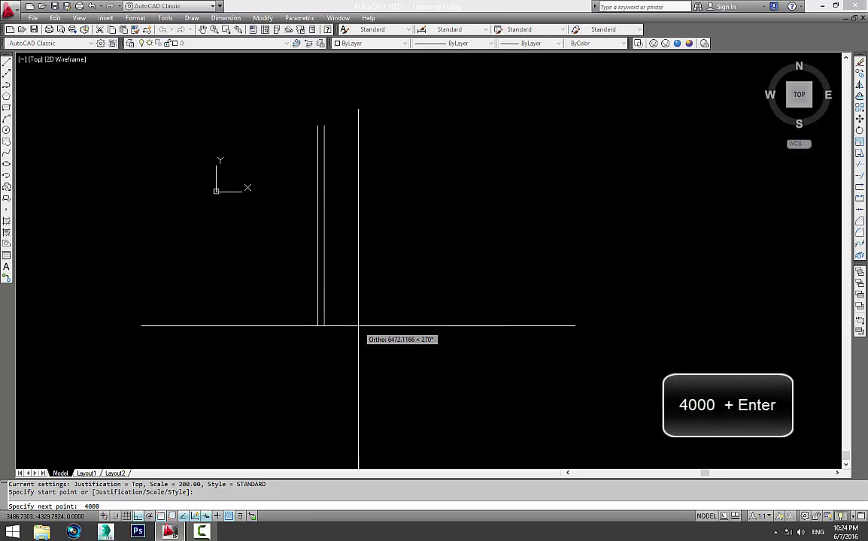
key(Return)
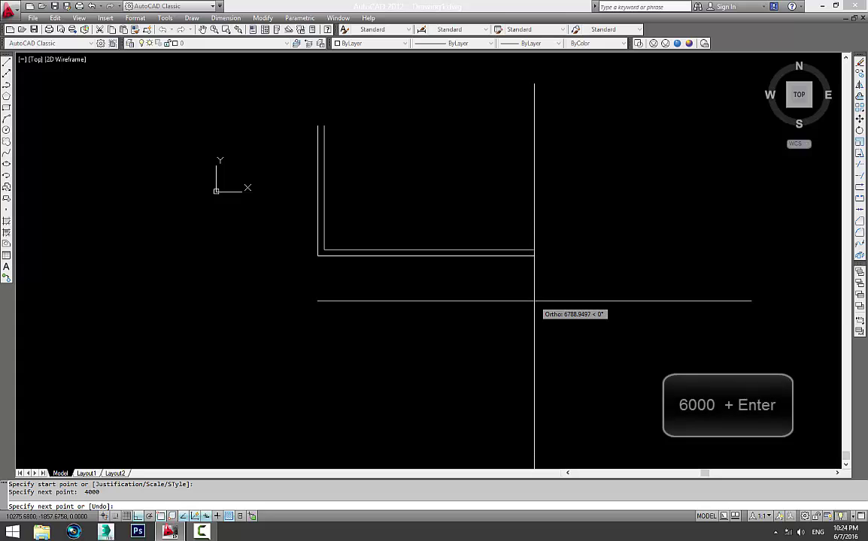
text(6000)
key(Return)
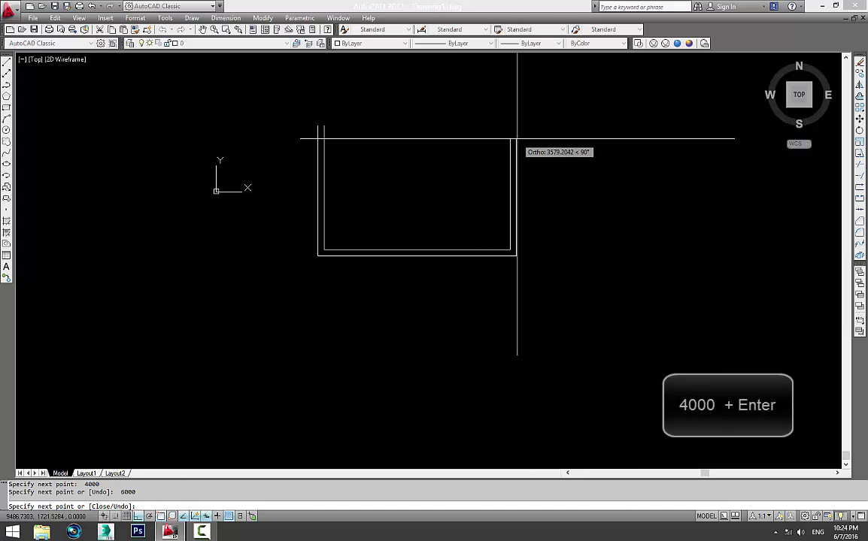
text(4000)
key(Return)
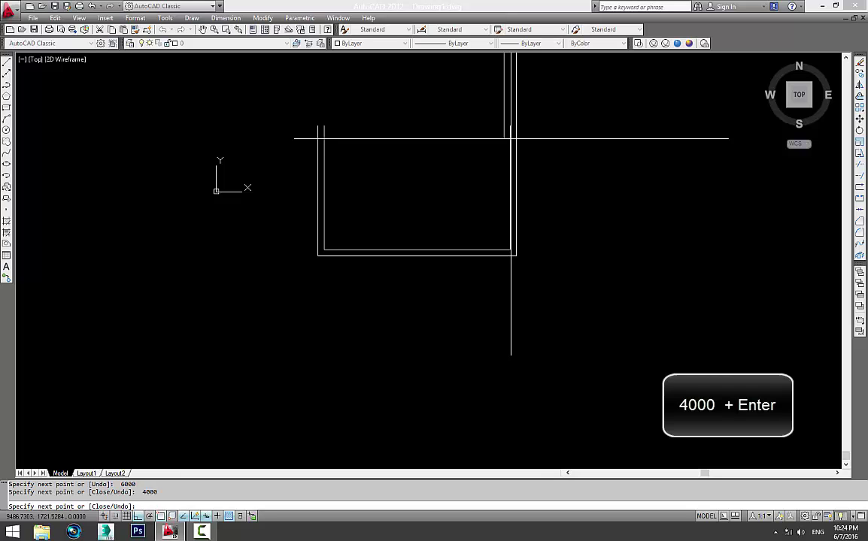
text(600)
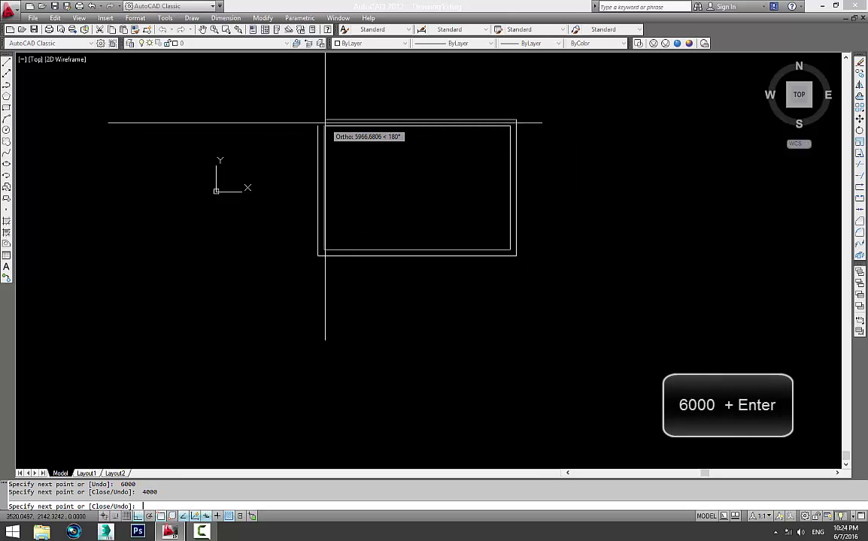
text(00)
key(Return)
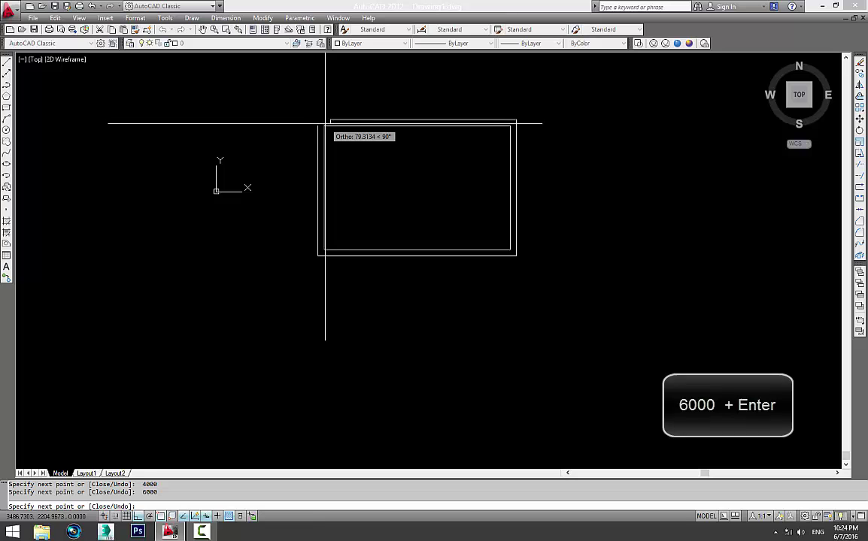
key(Escape)
scroll(349, 143, up, 3)
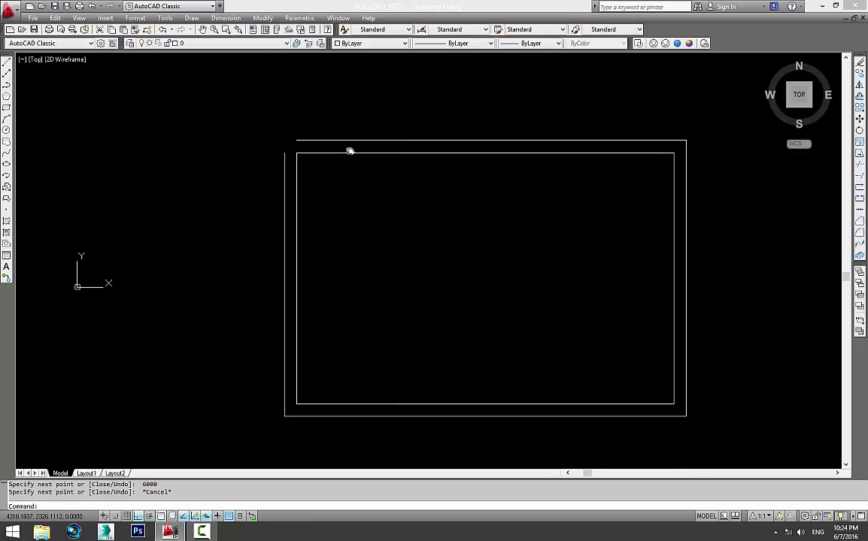
text(f)
key(Return)
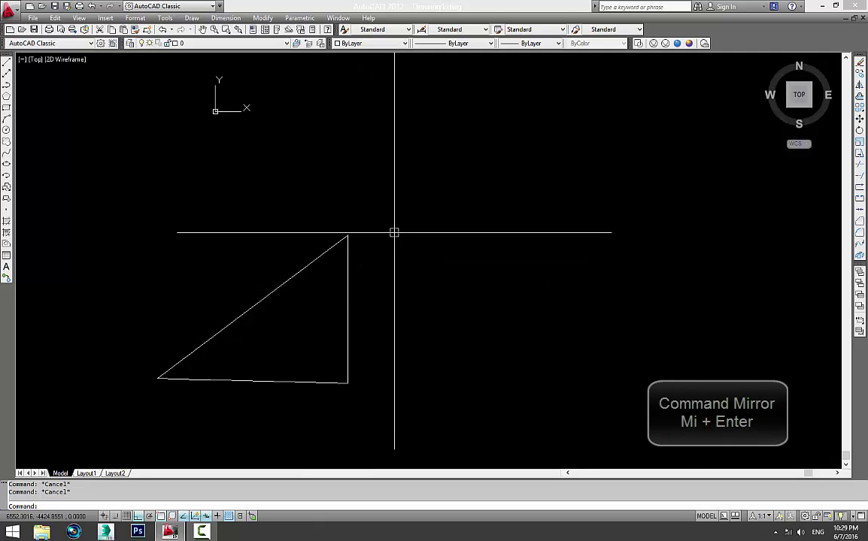
Step: Mirror the triangle across a vertical line with MI, keeping the original
text(mi)
key(Return)
middle_drag(422, 234, 449, 222)
drag(450, 223, 289, 433)
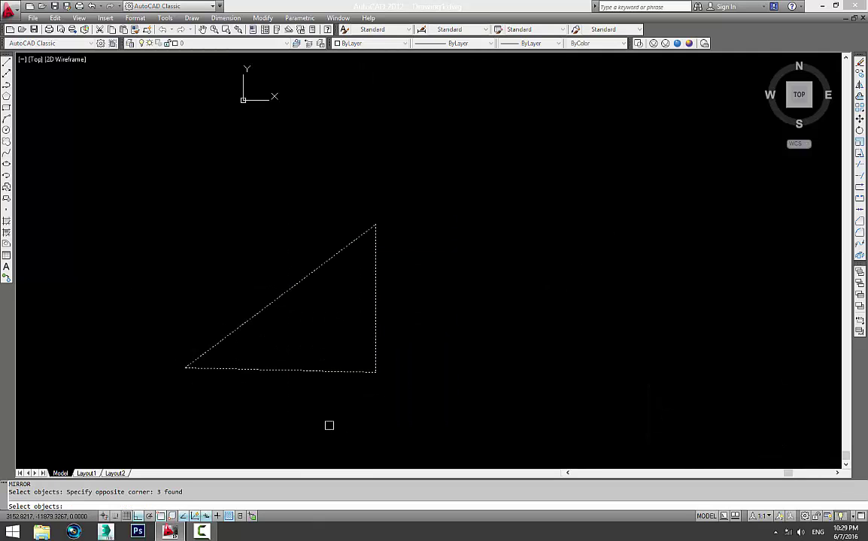
key(Return)
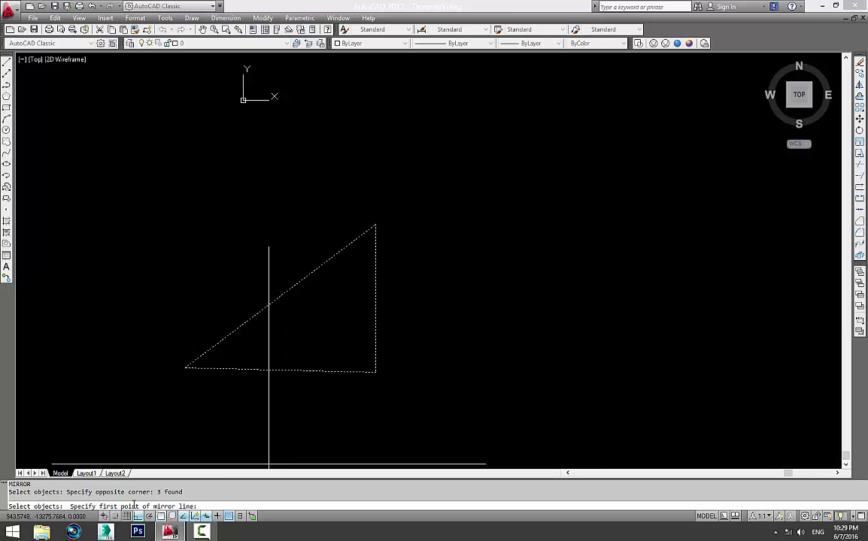
click(389, 385)
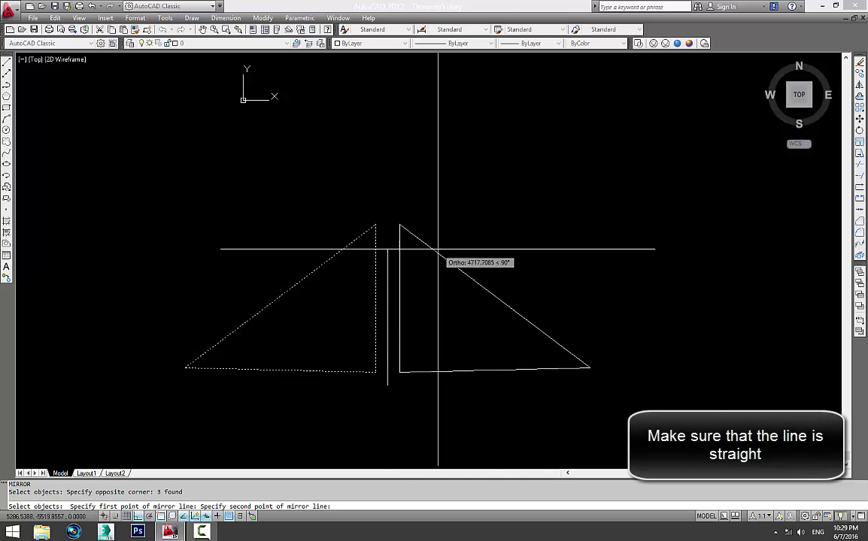
click(415, 197)
key(Return)
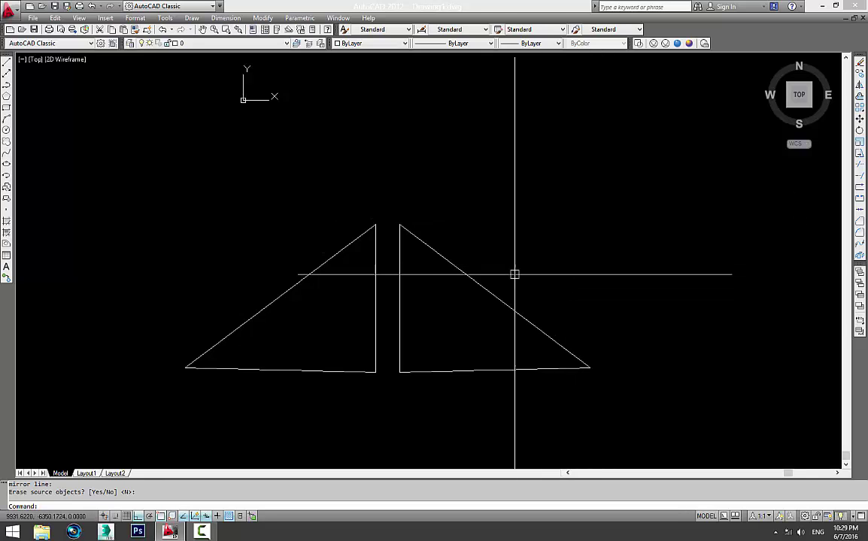
mouse_move(513, 273)
middle_down()
mouse_move(432, 281)
mouse_move(468, 333)
middle_up()
Step: Erase the mirrored triangle copy
click(513, 393)
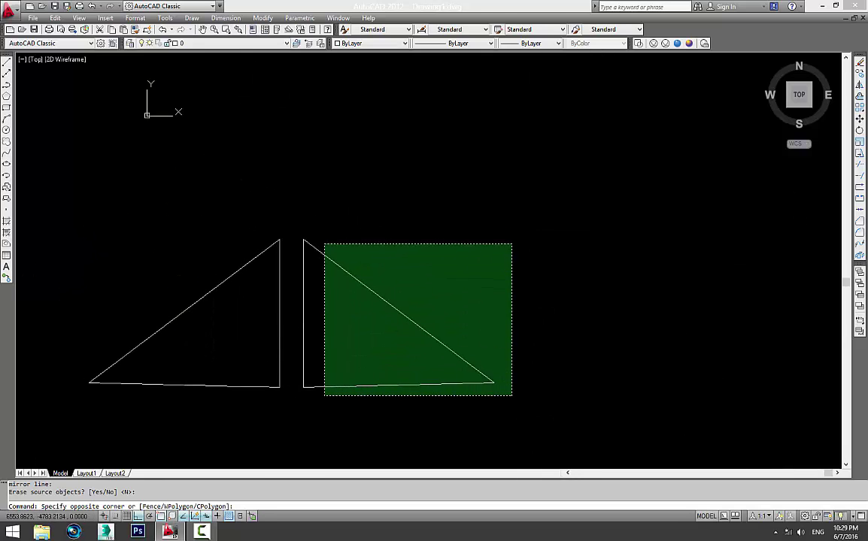
click(295, 201)
text(e)
key(Return)
middle_drag(319, 332, 403, 298)
key(Escape)
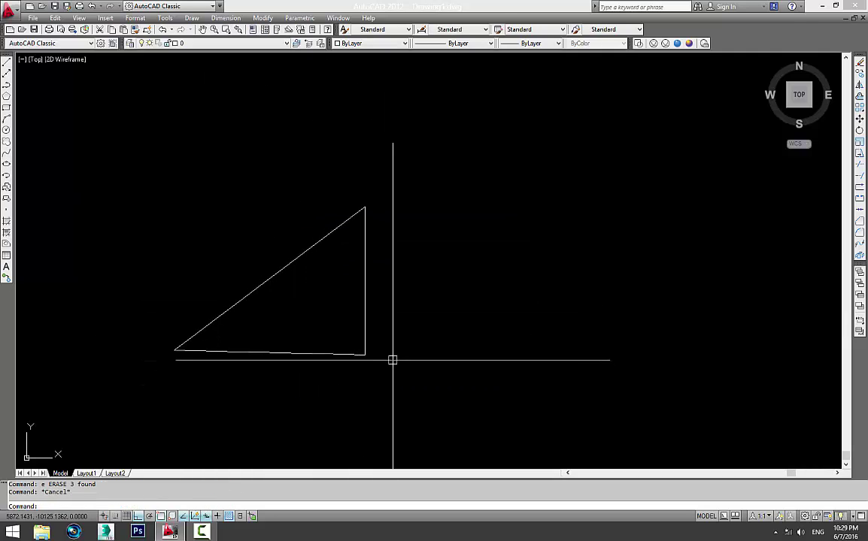
Step: Mirror the triangle across a vertical line, erasing the source objects
text(mi)
key(Return)
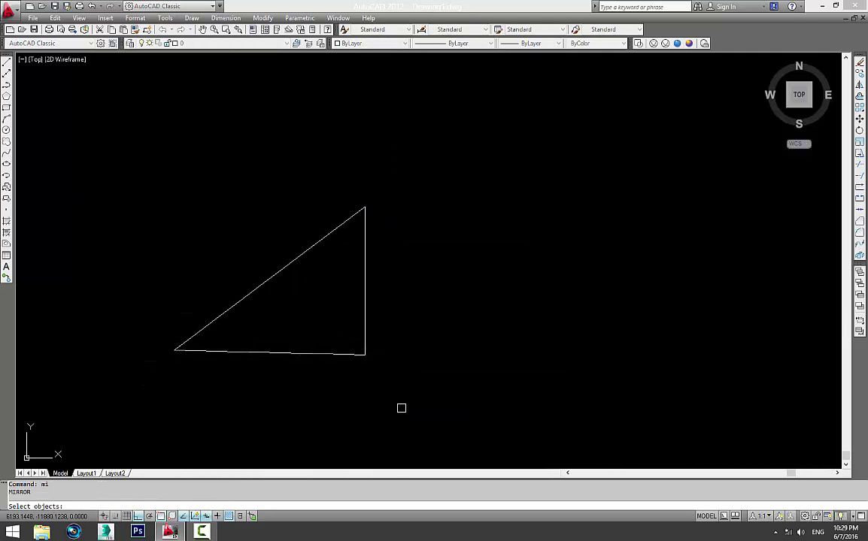
click(401, 408)
click(262, 199)
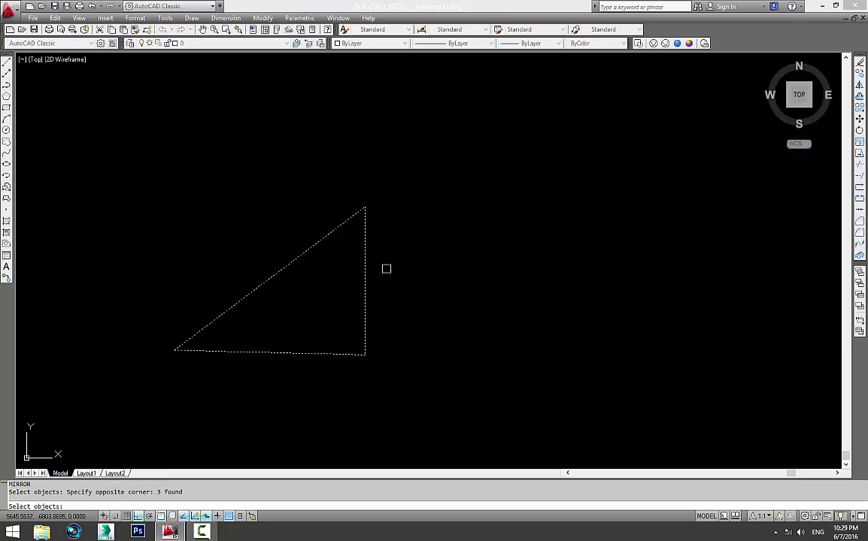
key(Return)
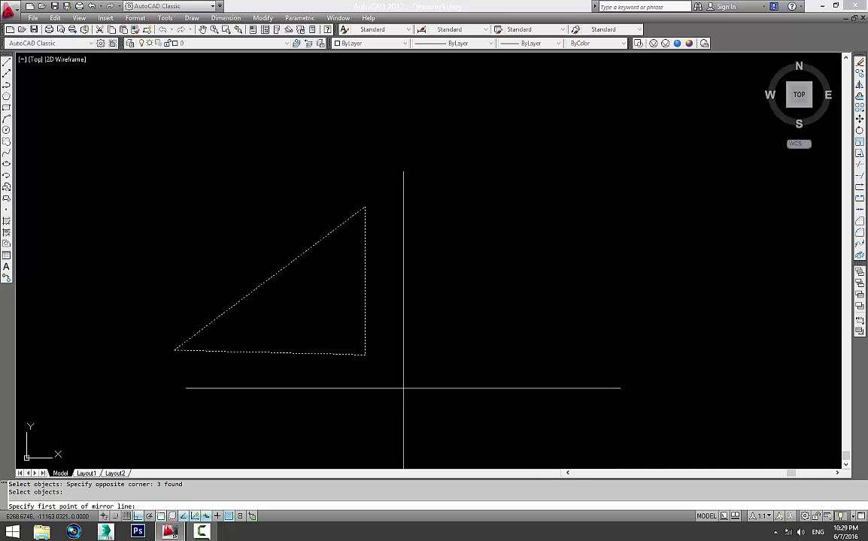
click(380, 376)
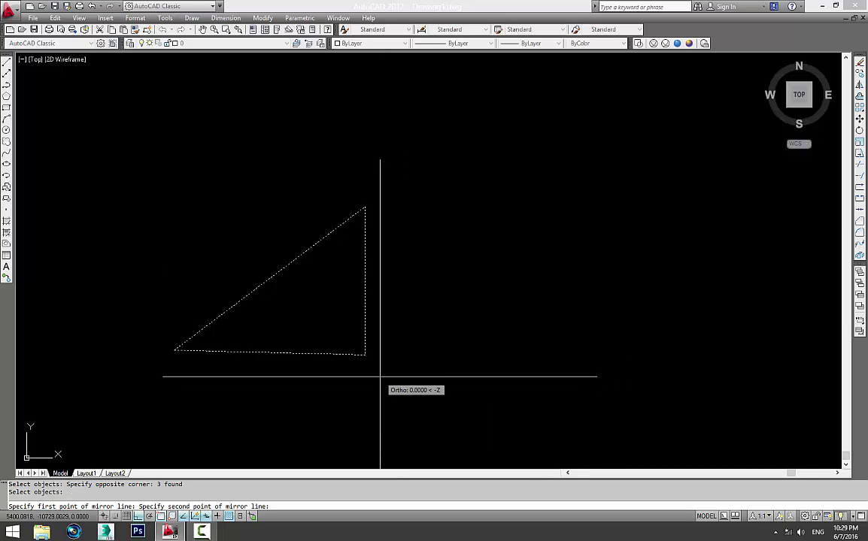
click(404, 169)
text(y)
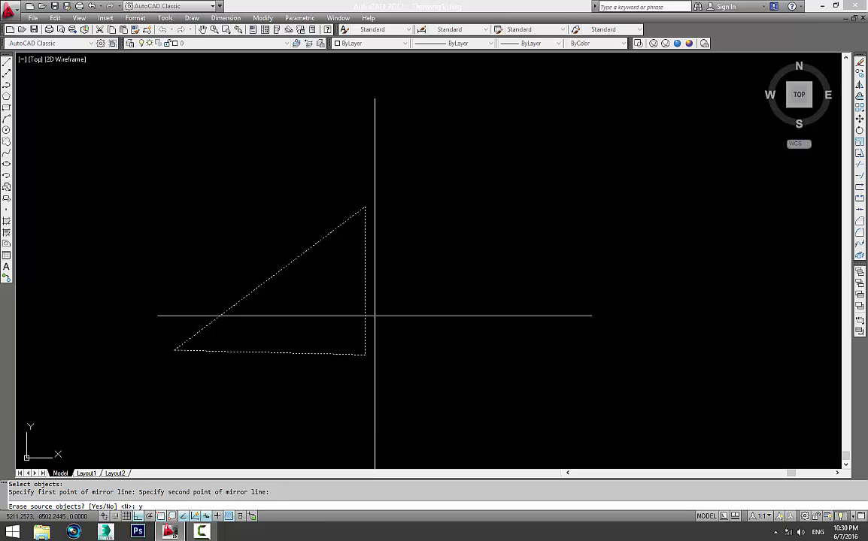
key(Return)
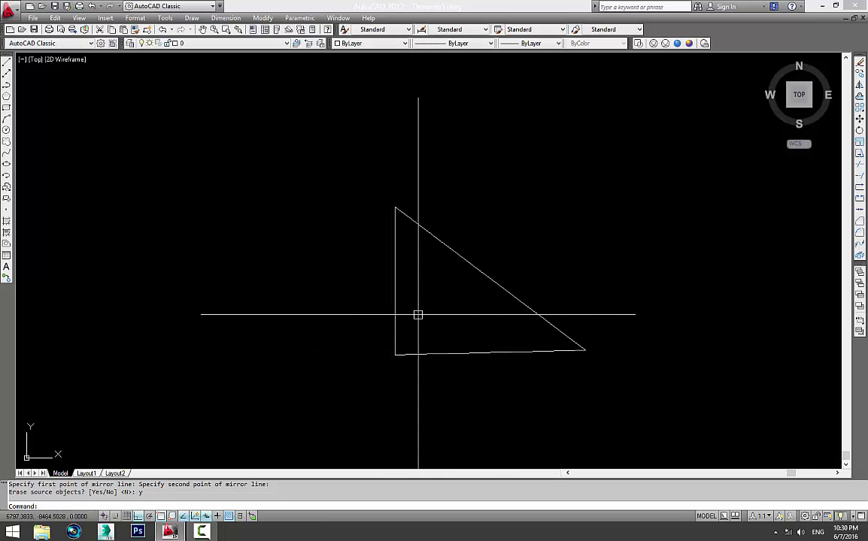